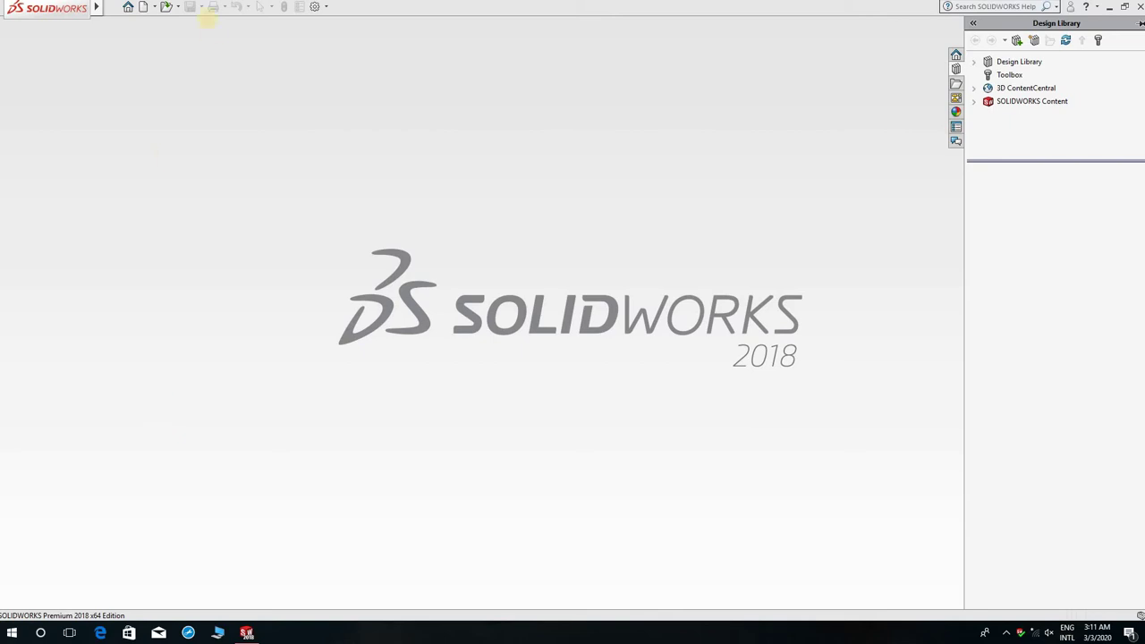
# Create a new part and sketch a circle centred on the origin on the Front Plane
pyautogui.click(145, 12)
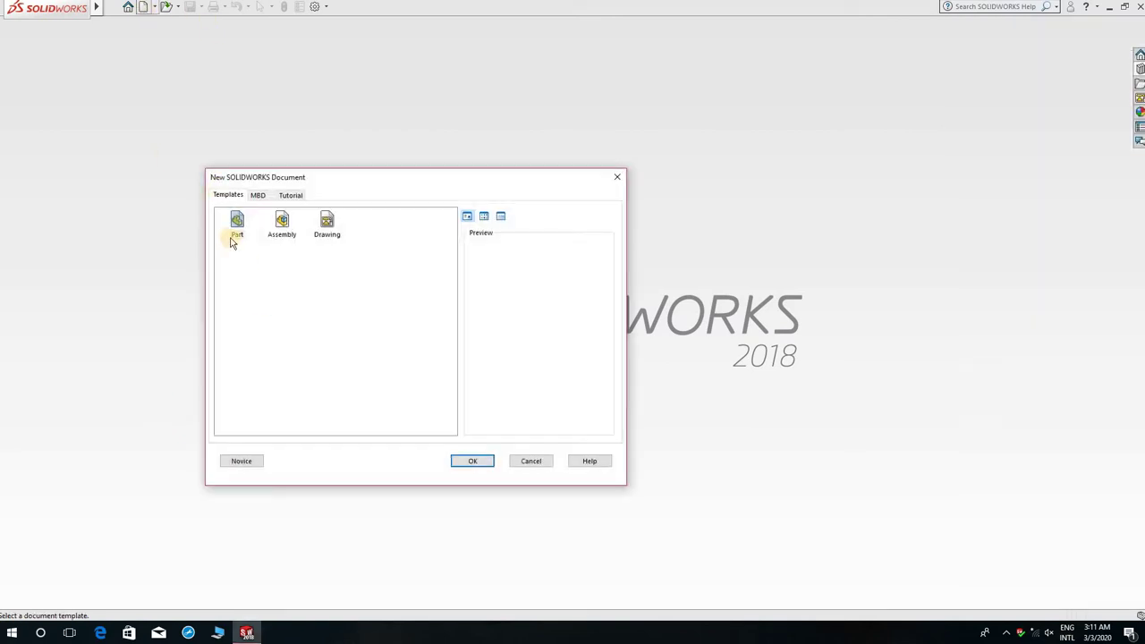
pyautogui.click(239, 227)
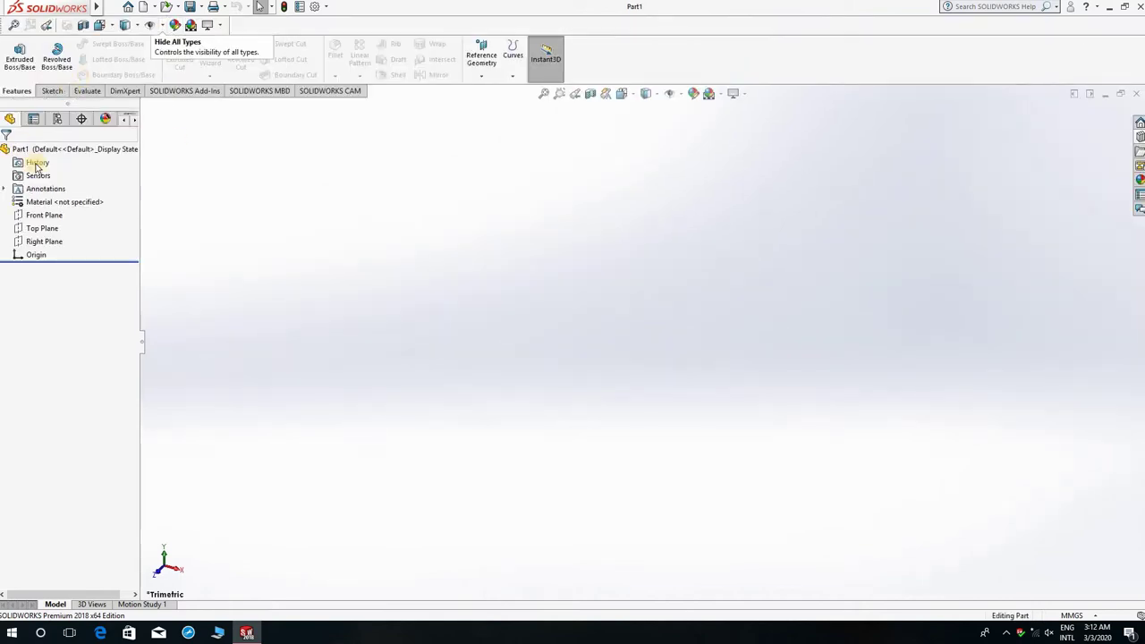
pyautogui.click(13, 64)
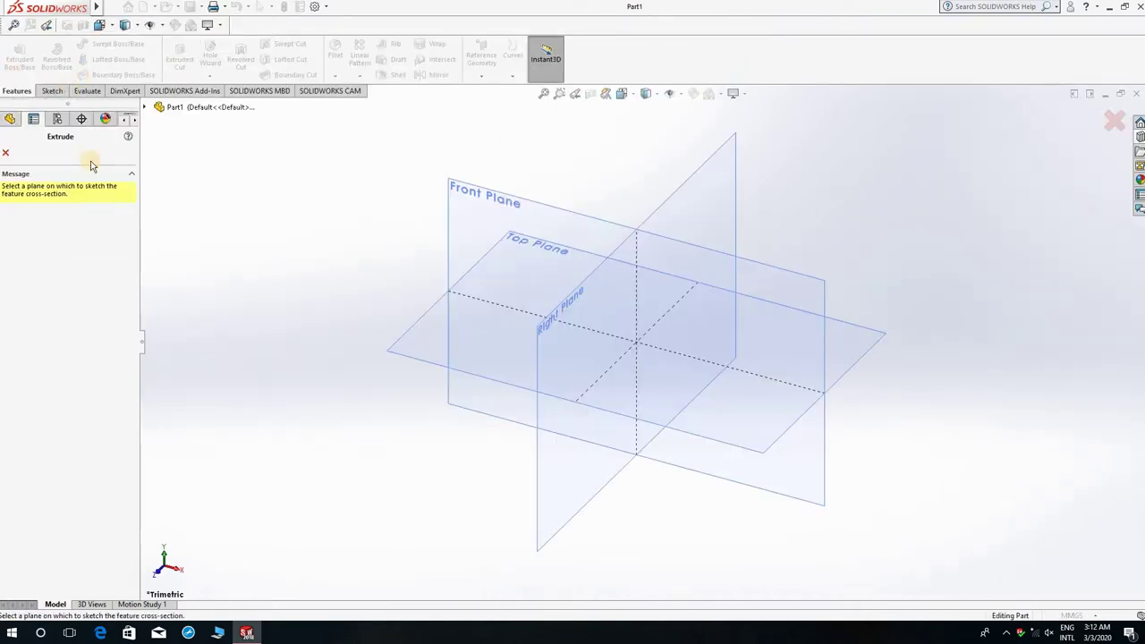
pyautogui.click(501, 196)
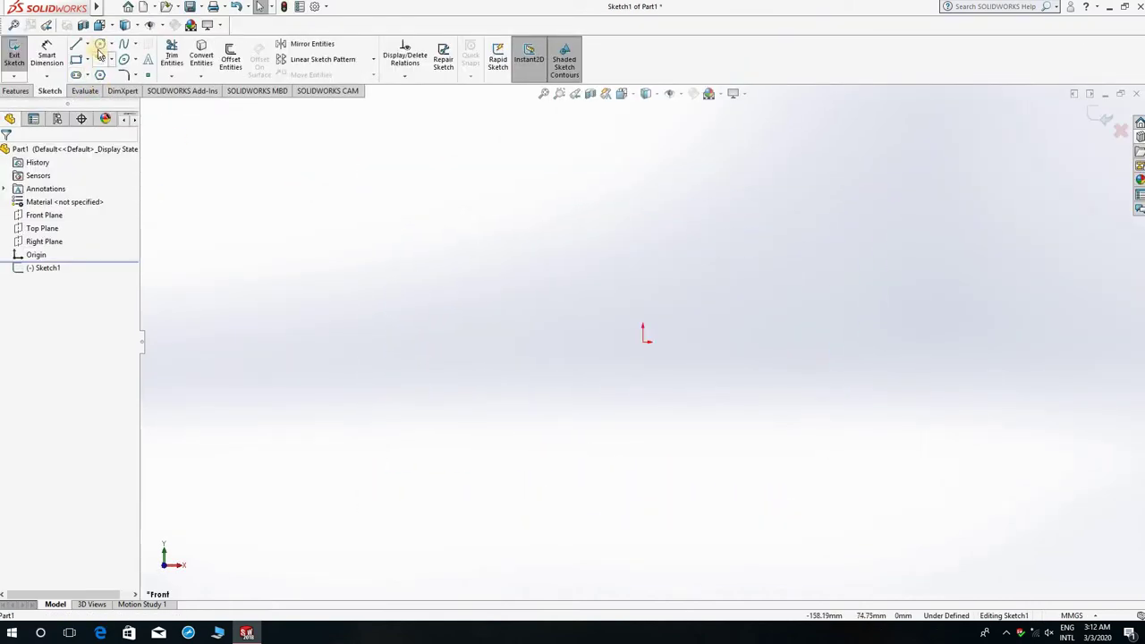
pyautogui.click(99, 46)
pyautogui.click(643, 343)
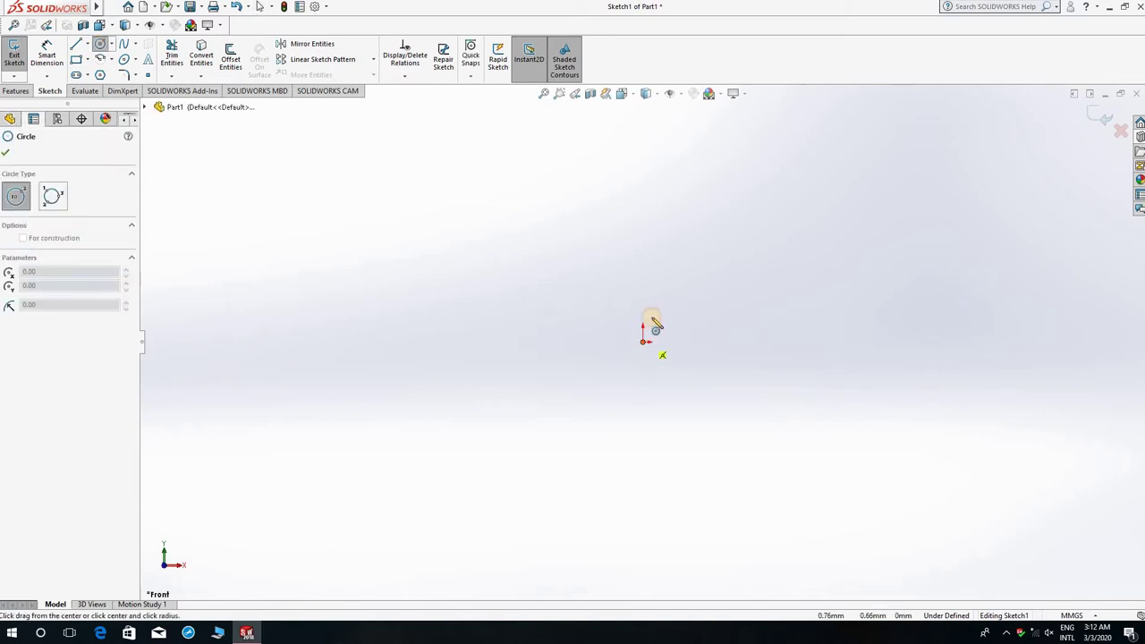
pyautogui.click(689, 295)
# Dimension the circle to 24 mm diameter and extrude it Blind 20 mm
pyautogui.click(48, 54)
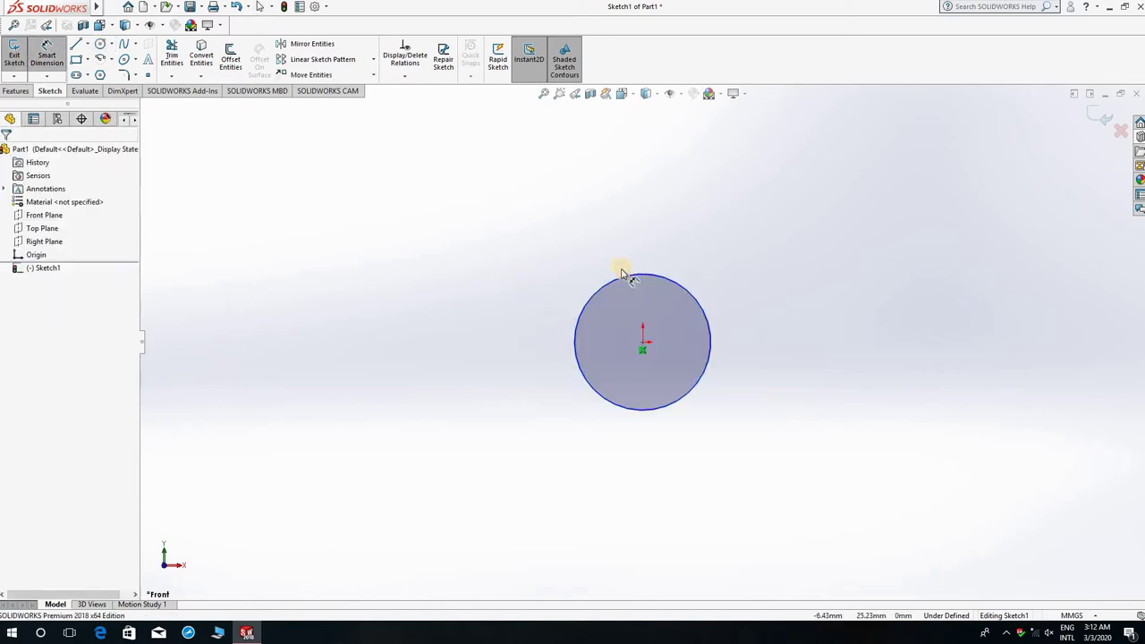
pyautogui.click(609, 286)
pyautogui.click(510, 344)
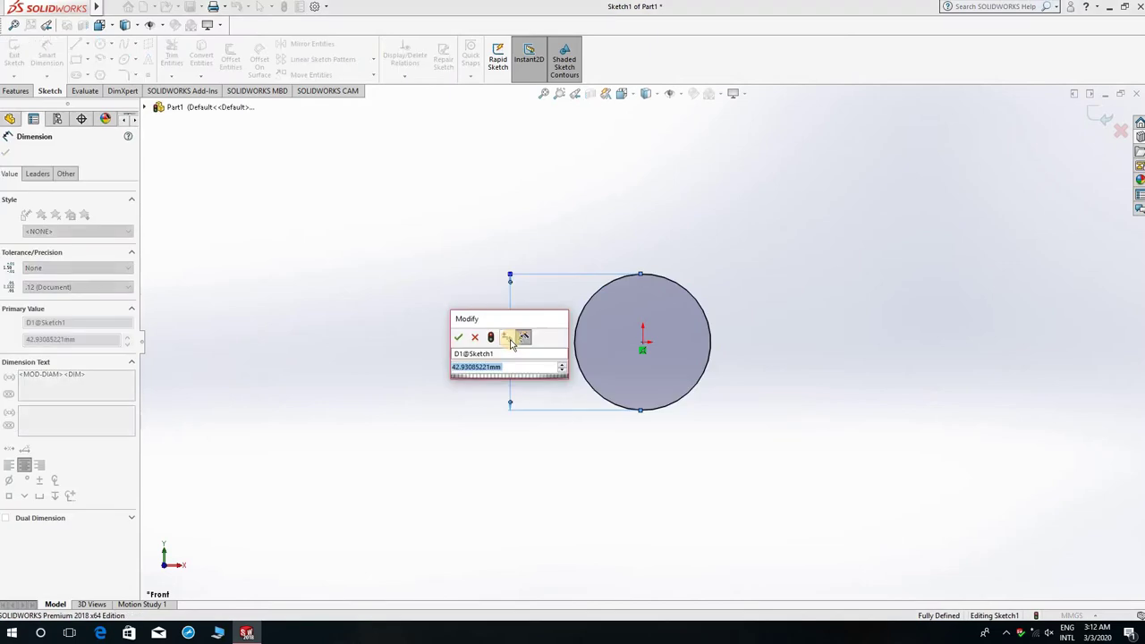
pyautogui.write('24')
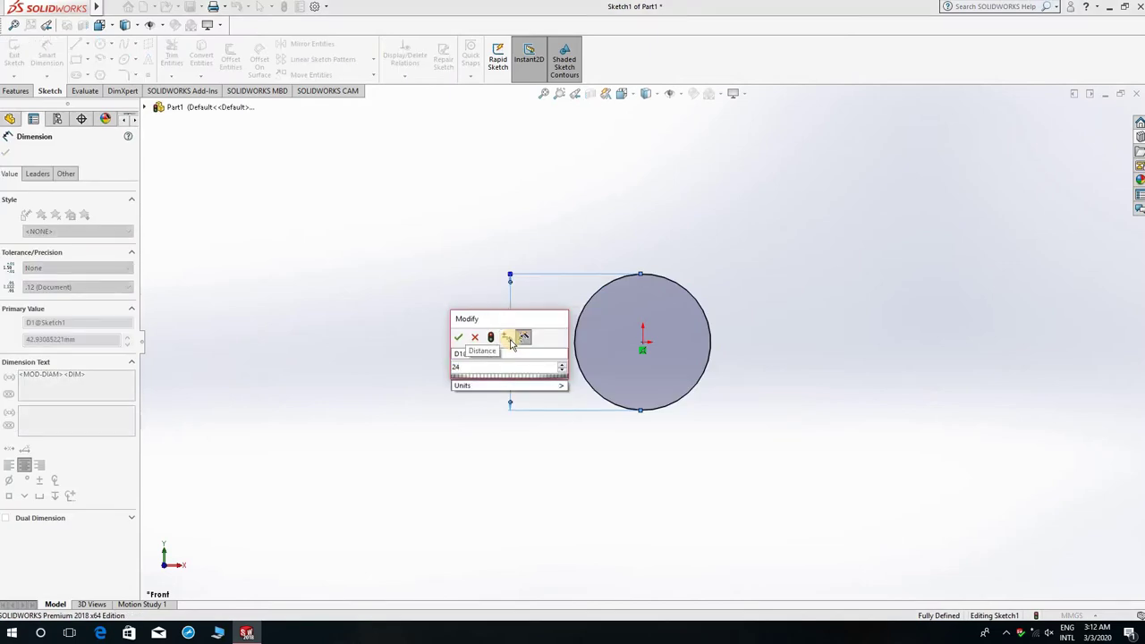
pyautogui.press('Return')
pyautogui.press('e')
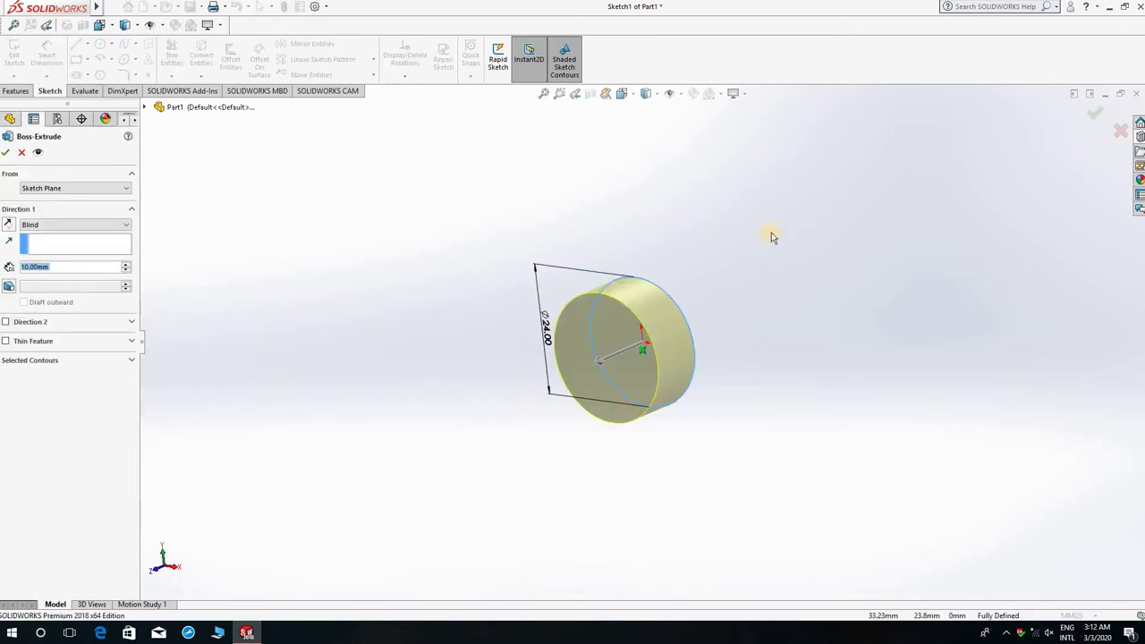
pyautogui.write('20')
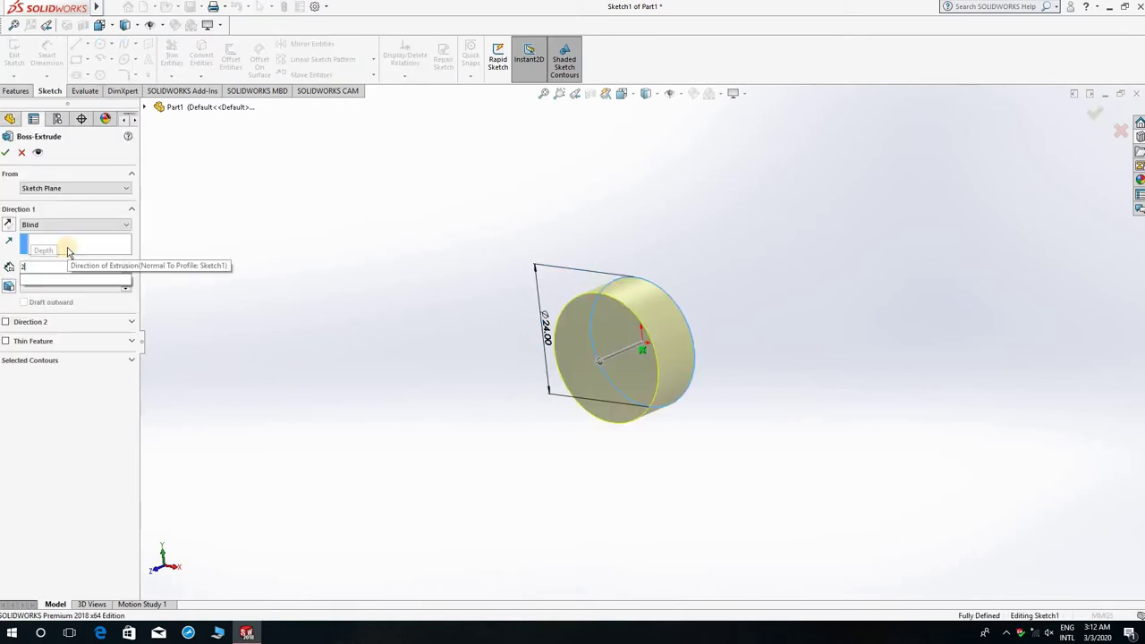
pyautogui.press('Return')
pyautogui.press('Return')
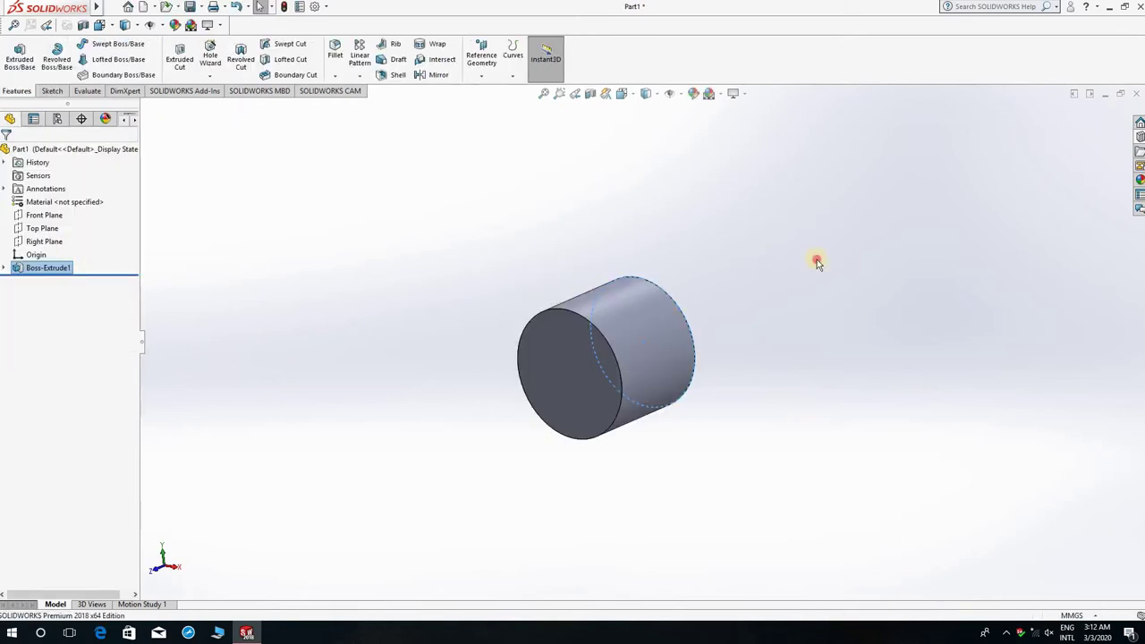
# Sketch a circle centred on the origin on the cylinder's end face, viewed Normal To
pyautogui.moveTo(741, 371)
pyautogui.mouseDown(button='middle')
pyautogui.moveTo(593, 421)
pyautogui.moveTo(477, 481)
pyautogui.mouseUp(button='middle')
pyautogui.moveTo(533, 313); pyautogui.dragTo(639, 350, button='middle')
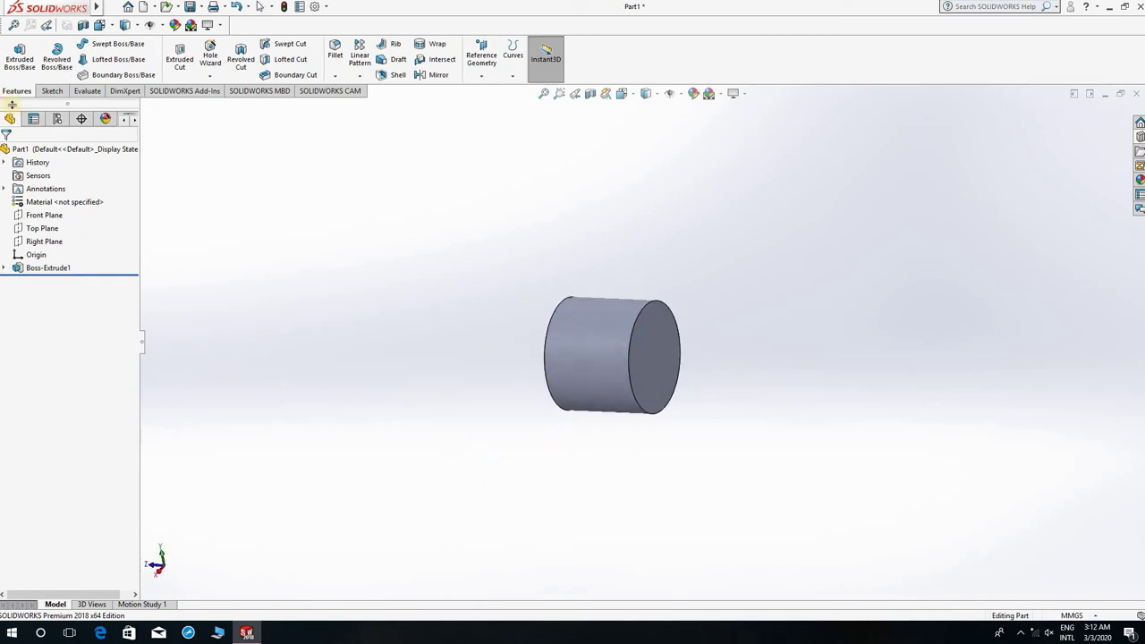
pyautogui.click(20, 58)
pyautogui.click(638, 336)
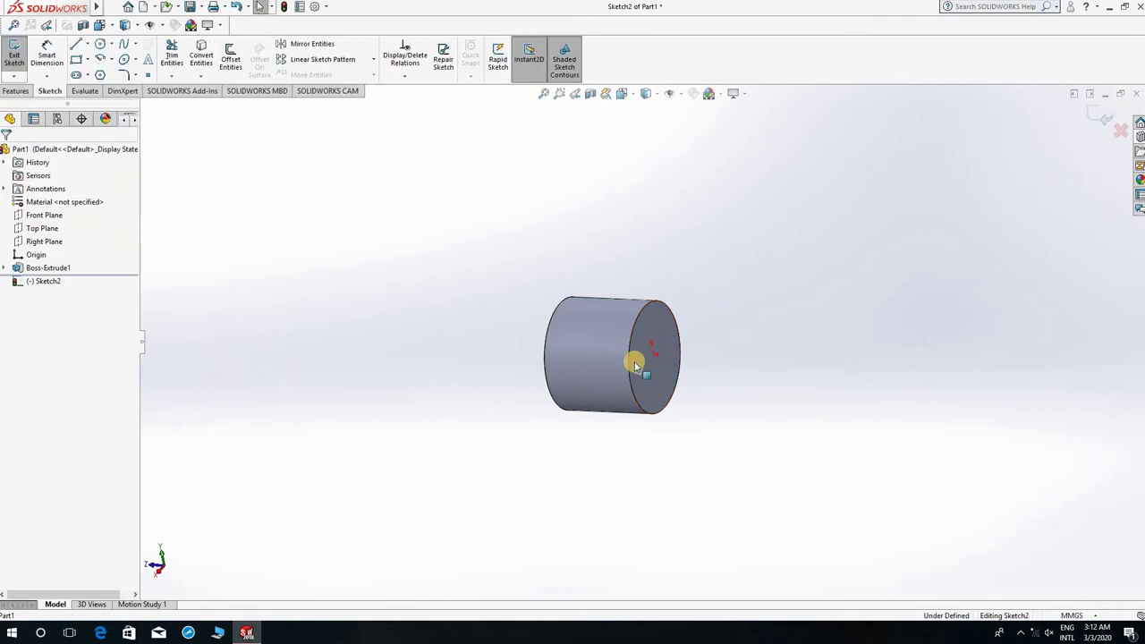
pyautogui.click(100, 44)
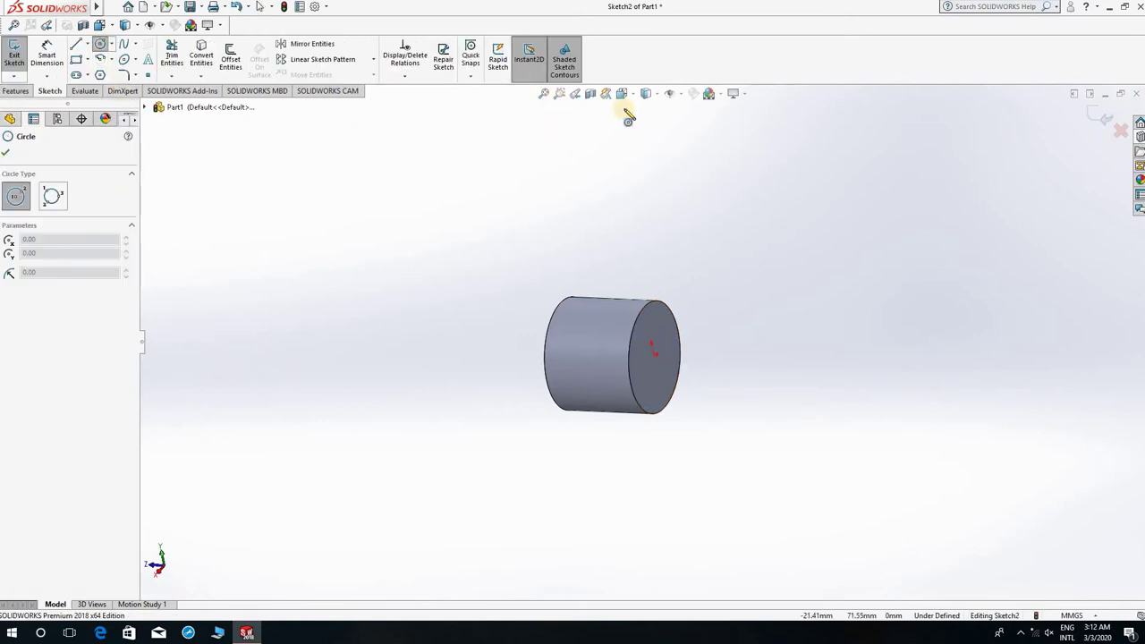
pyautogui.click(622, 93)
pyautogui.click(688, 160)
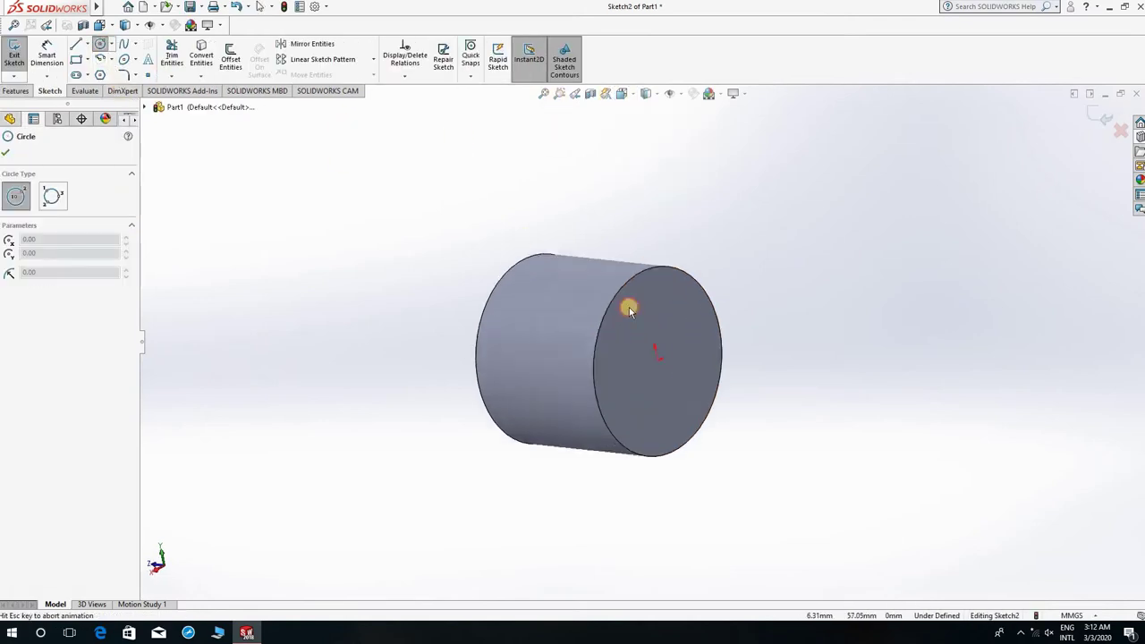
pyautogui.click(644, 339)
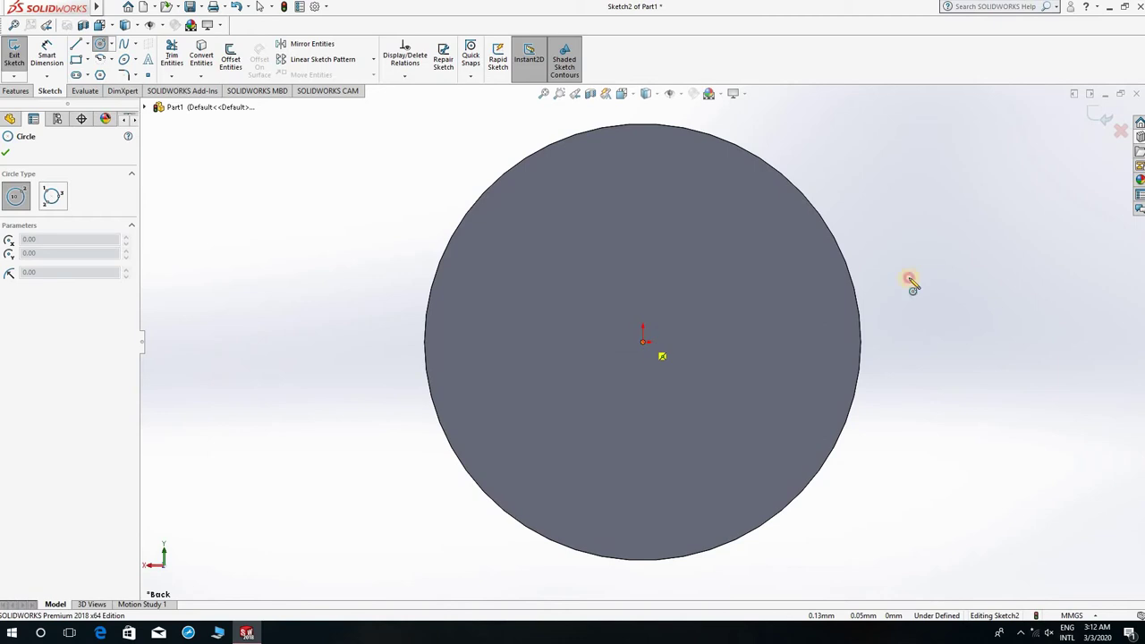
pyautogui.click(946, 237)
# Dimension the new circle to 36 mm diameter
pyautogui.click(49, 58)
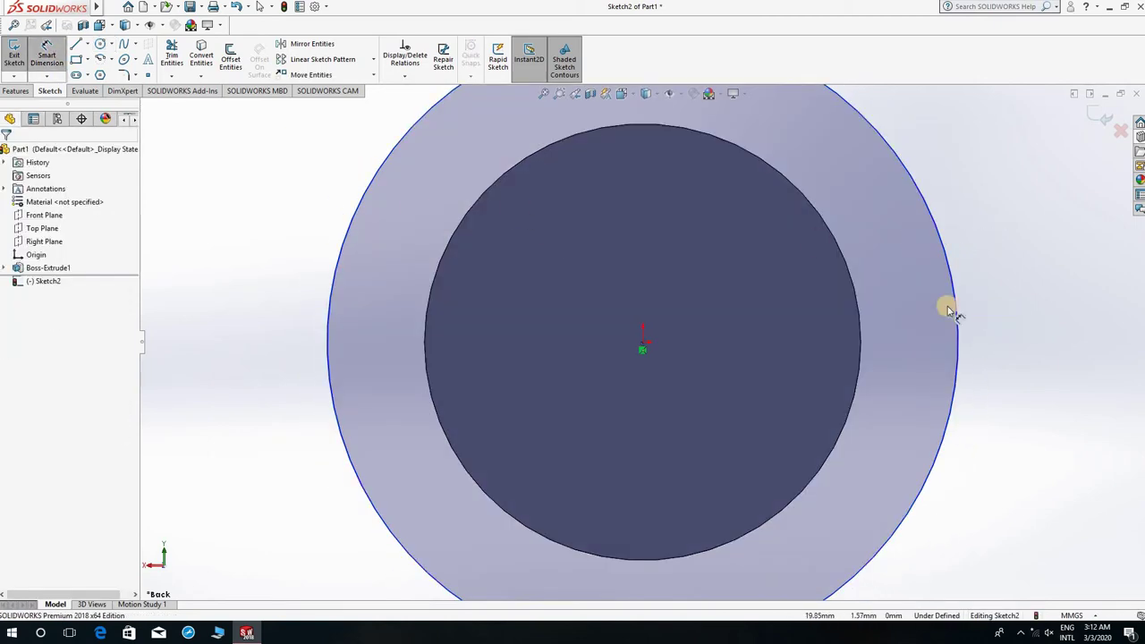
pyautogui.click(976, 311)
pyautogui.click(997, 307)
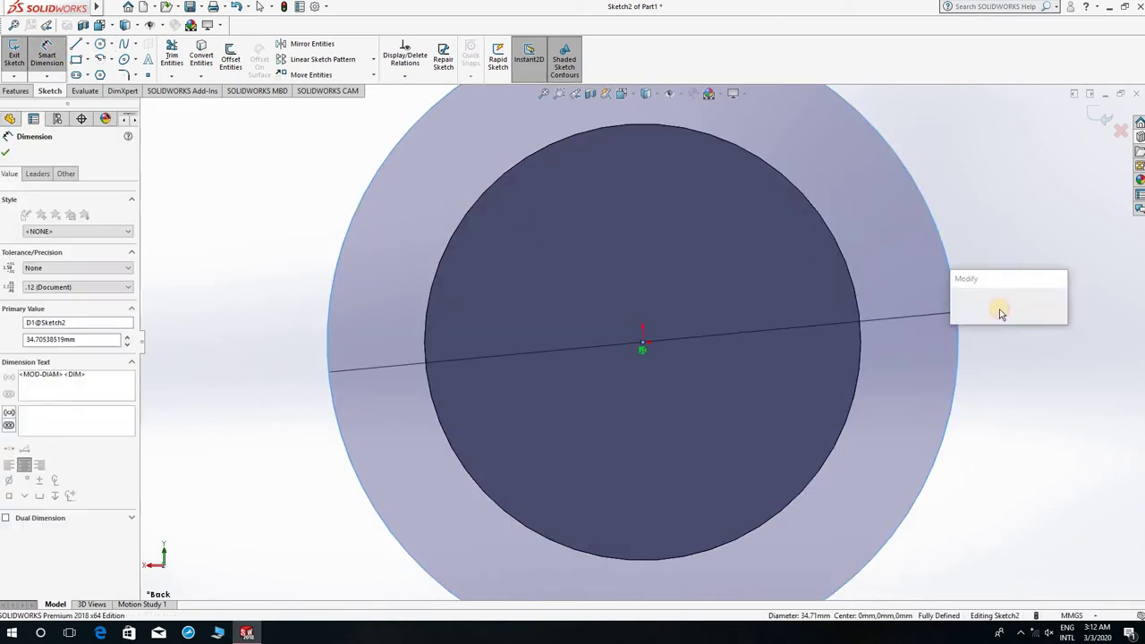
pyautogui.write('36')
pyautogui.press('Return')
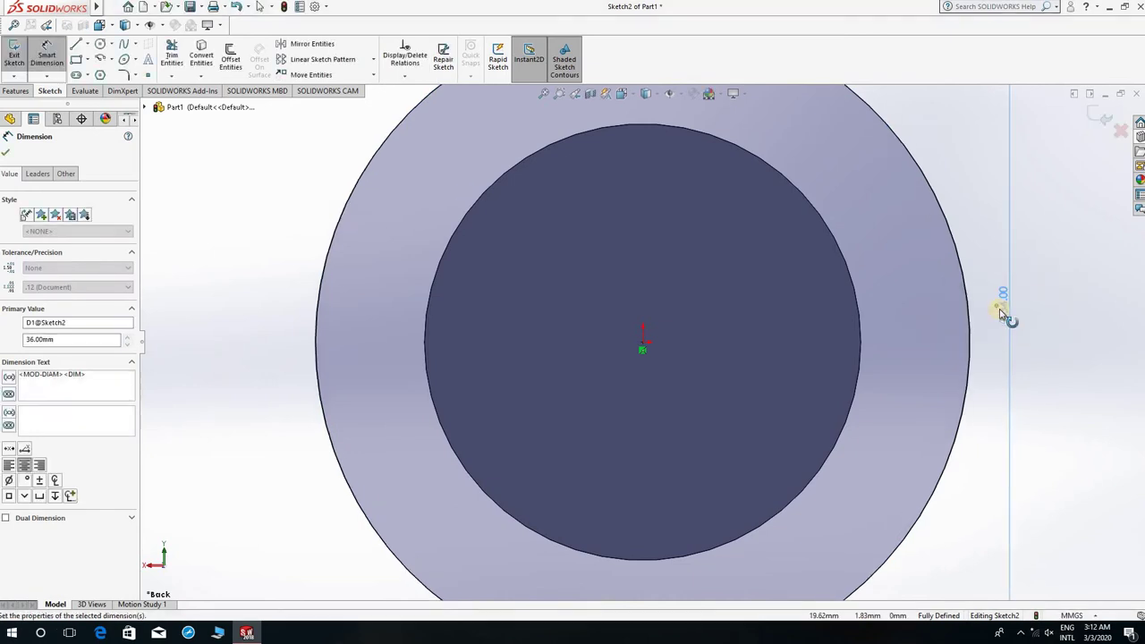
# Extrude the 36 mm circle Blind 12 mm to form the collar
pyautogui.moveTo(928, 365); pyautogui.dragTo(939, 378, button='middle')
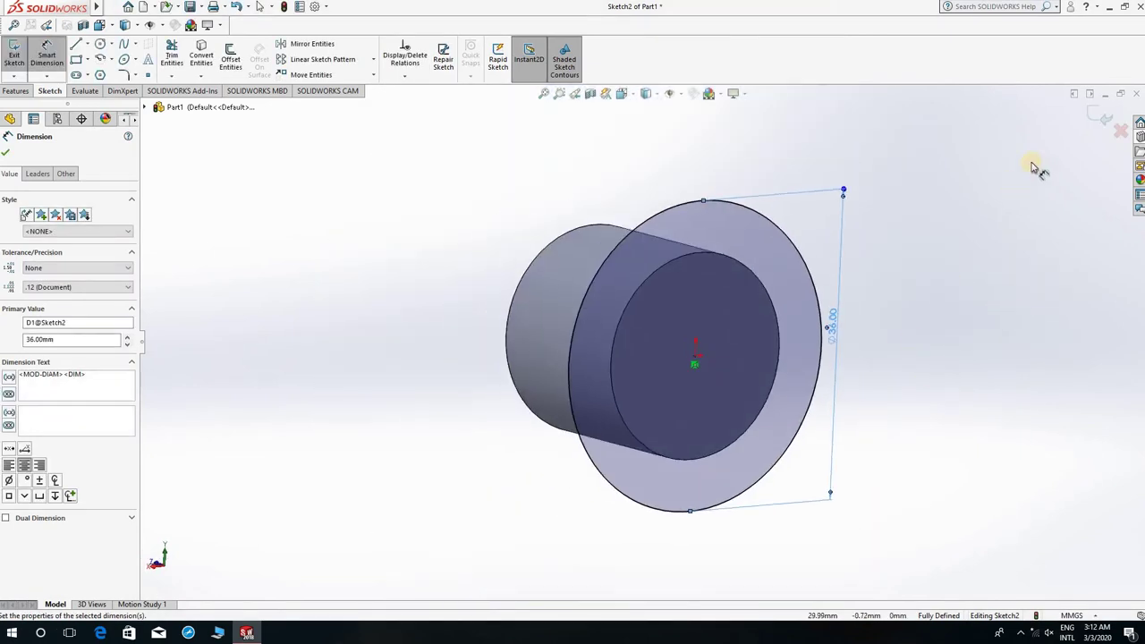
pyautogui.press('Escape')
pyautogui.press('e')
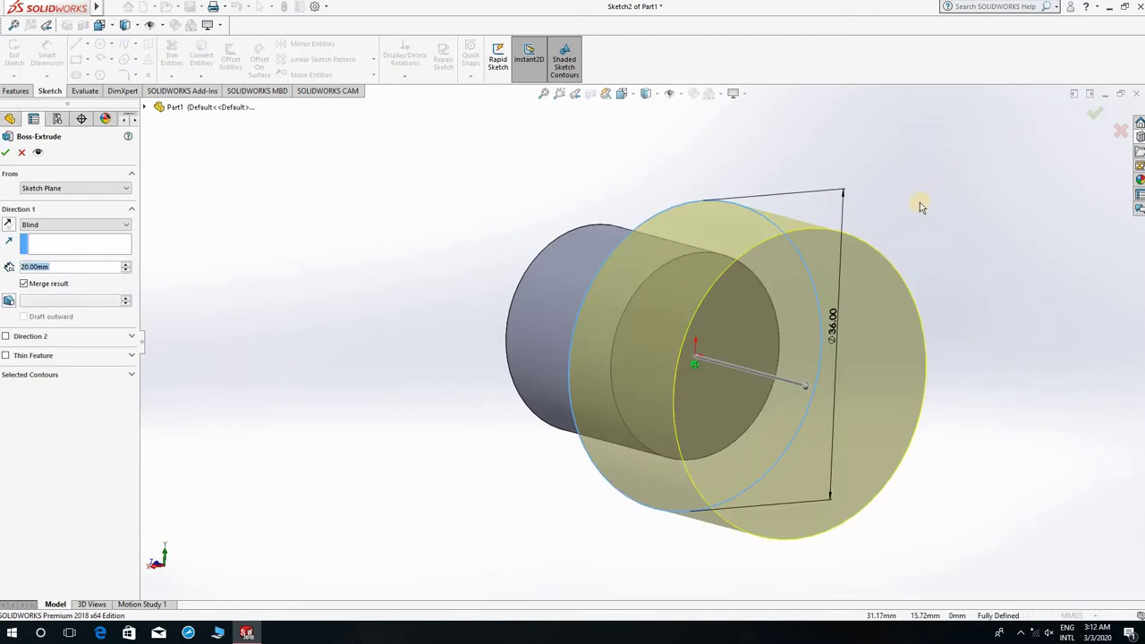
pyautogui.write('12')
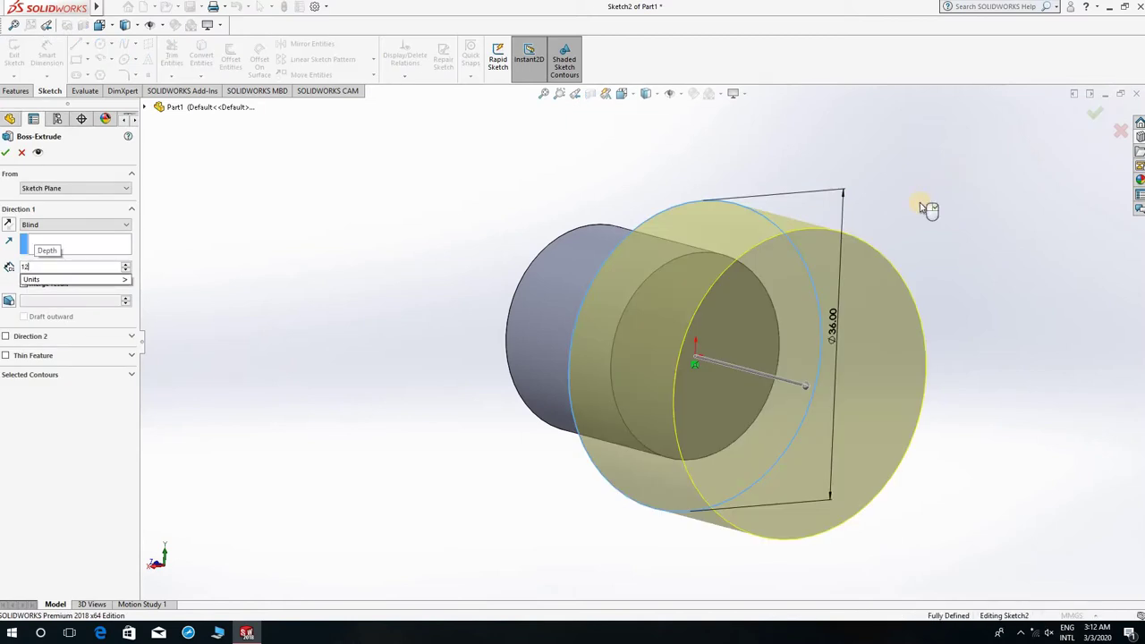
pyautogui.press('Return')
pyautogui.press('Return')
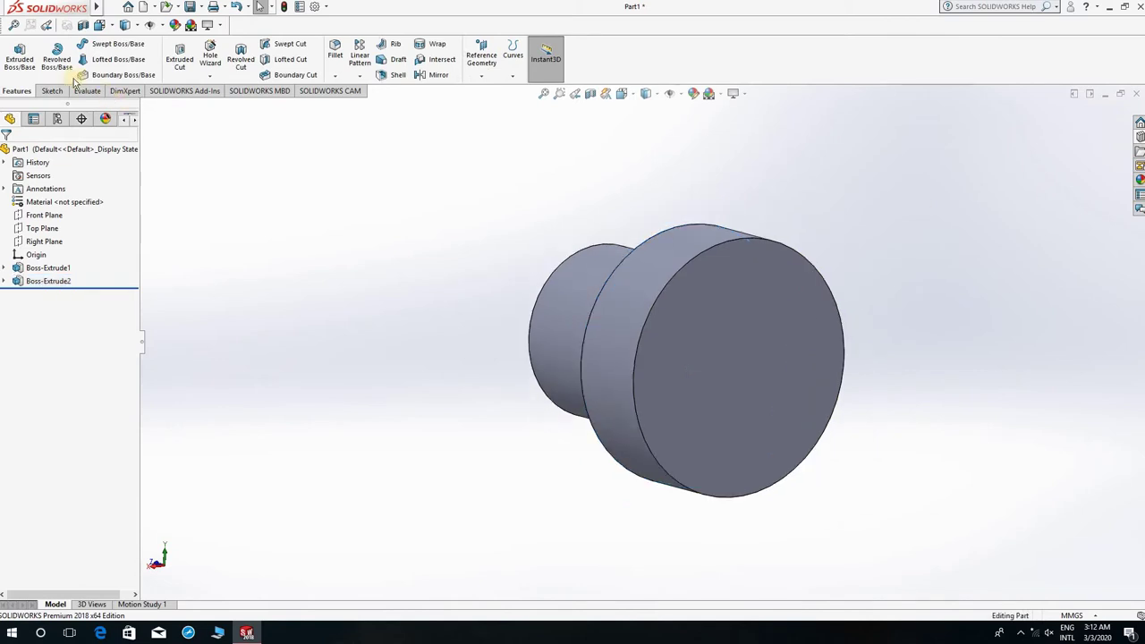
pyautogui.click(19, 55)
# Sketch a circle centred on the origin on the collar's front face
pyautogui.click(731, 296)
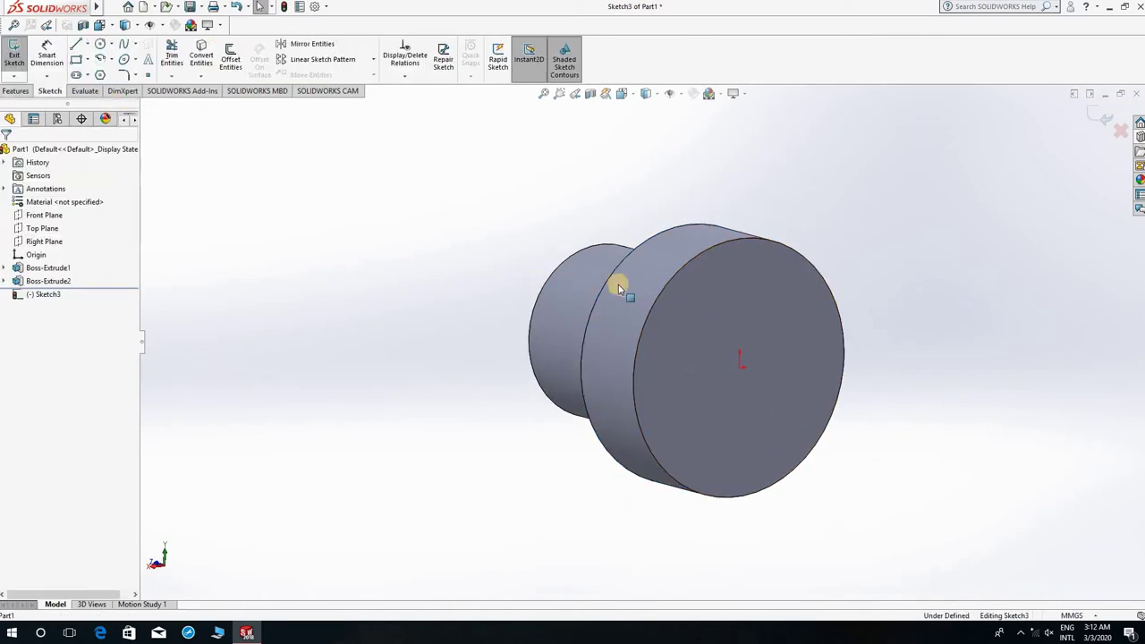
pyautogui.click(102, 45)
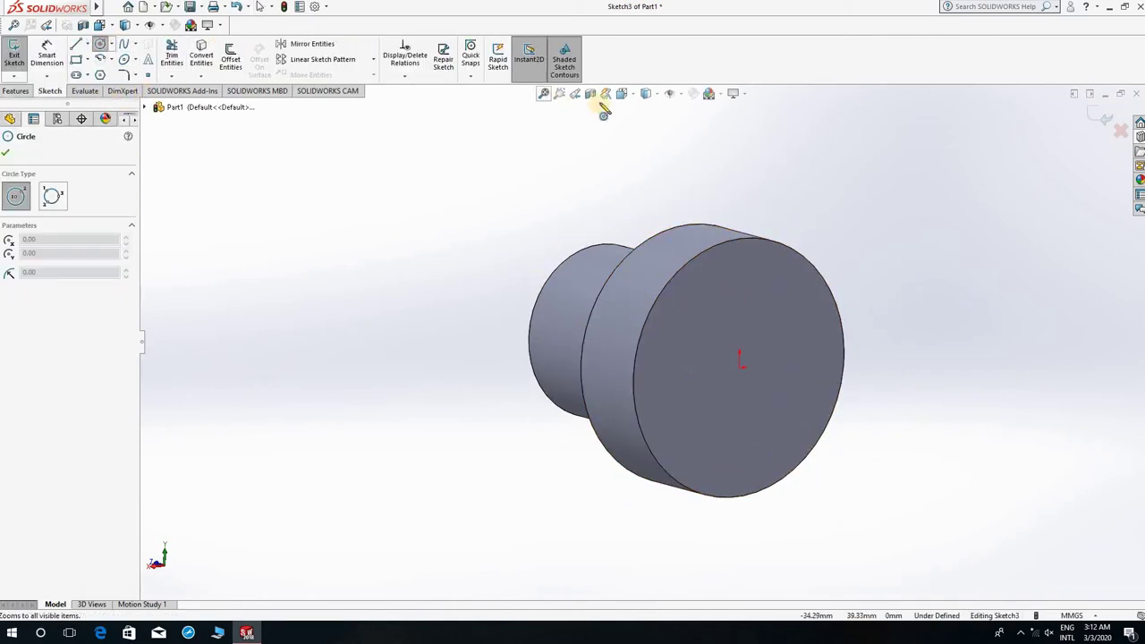
pyautogui.click(690, 158)
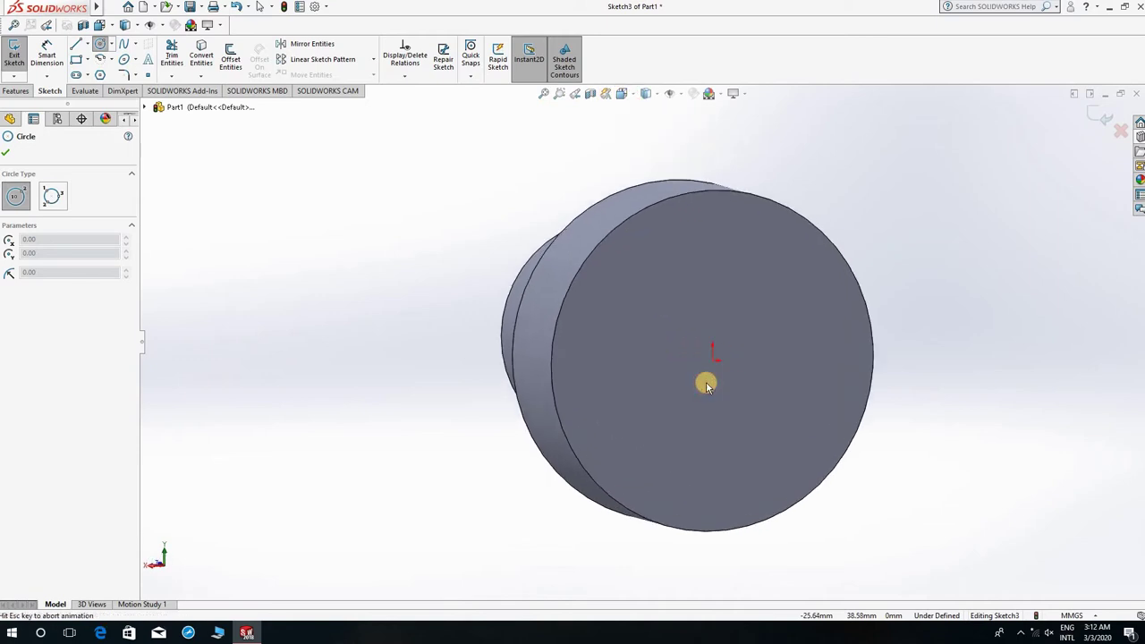
pyautogui.click(642, 344)
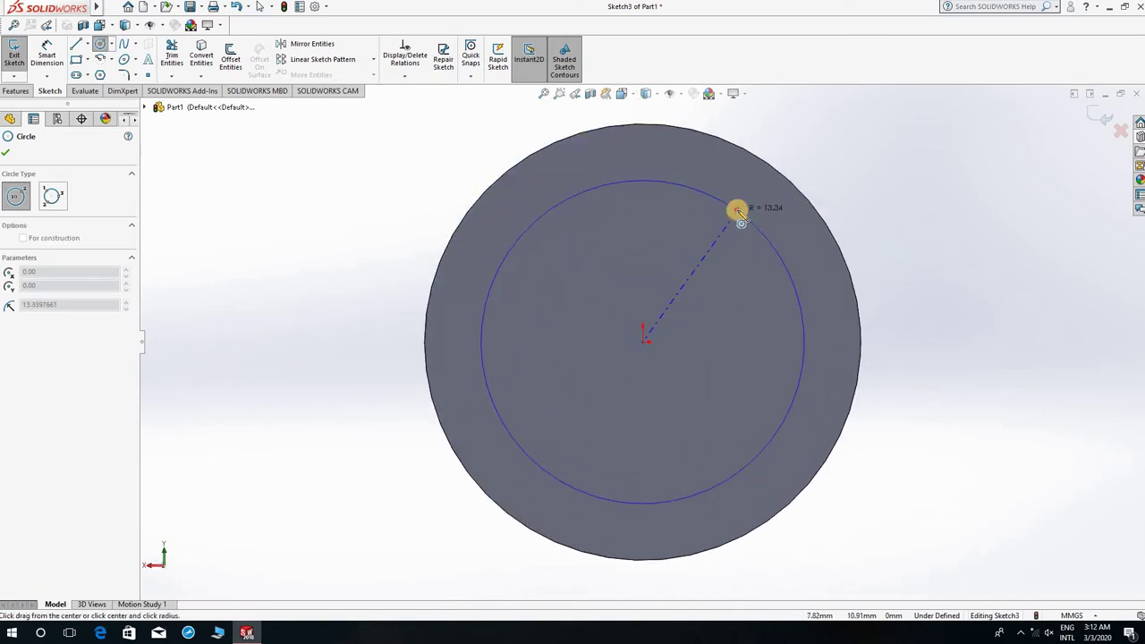
pyautogui.click(739, 210)
pyautogui.press('f')
pyautogui.hotkey('ctrl', '7')
# Dimension the new circle to 30 mm diameter
pyautogui.click(47, 54)
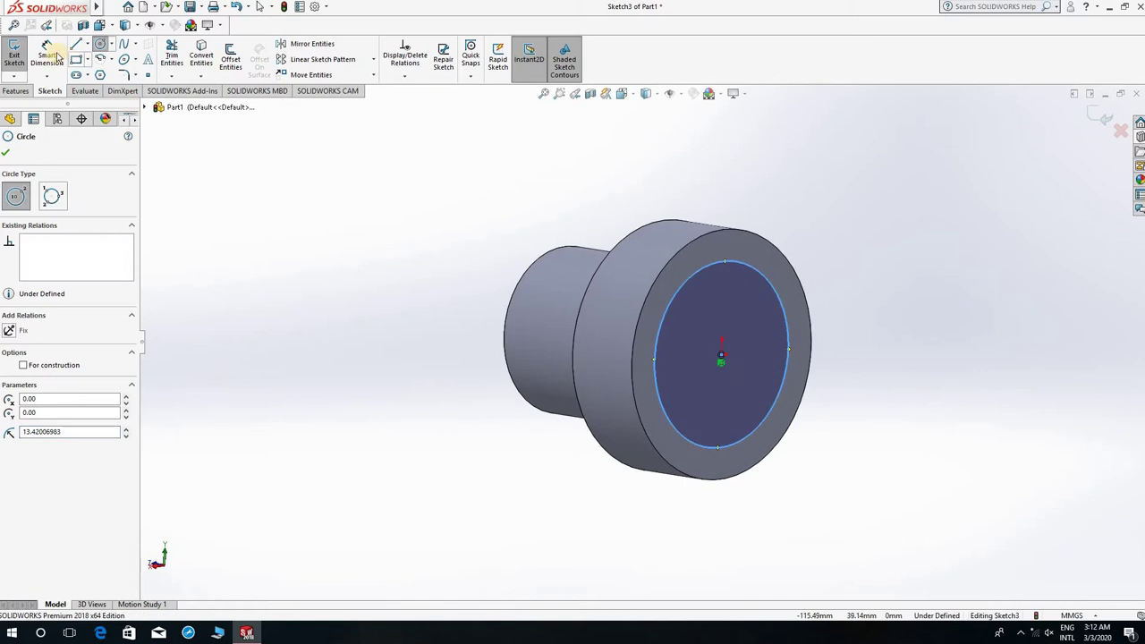
pyautogui.click(762, 276)
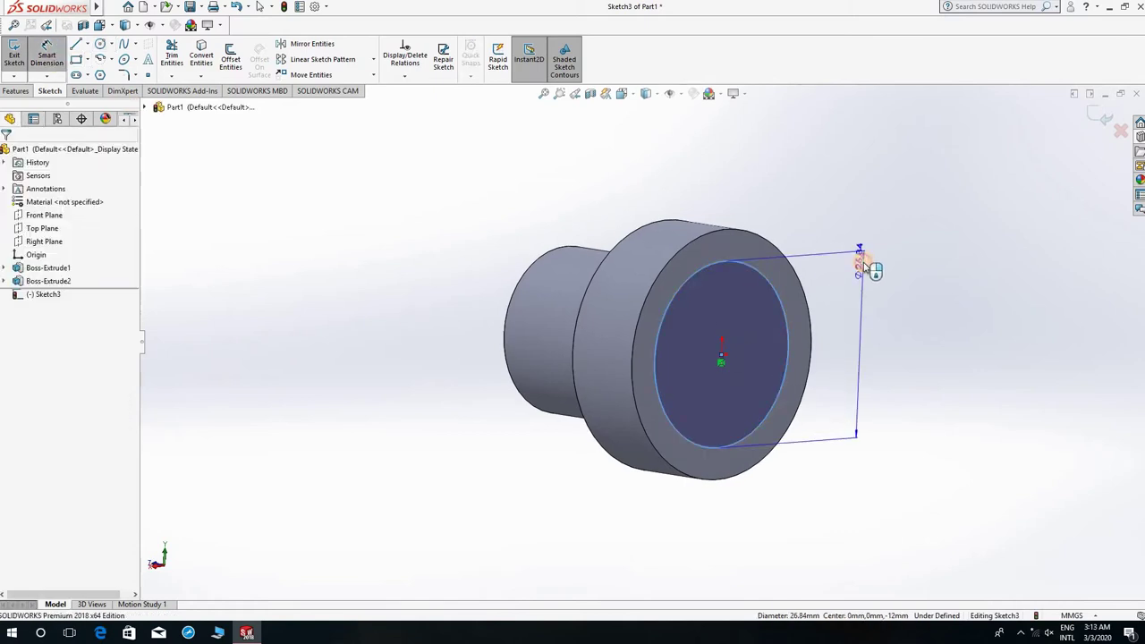
pyautogui.click(862, 266)
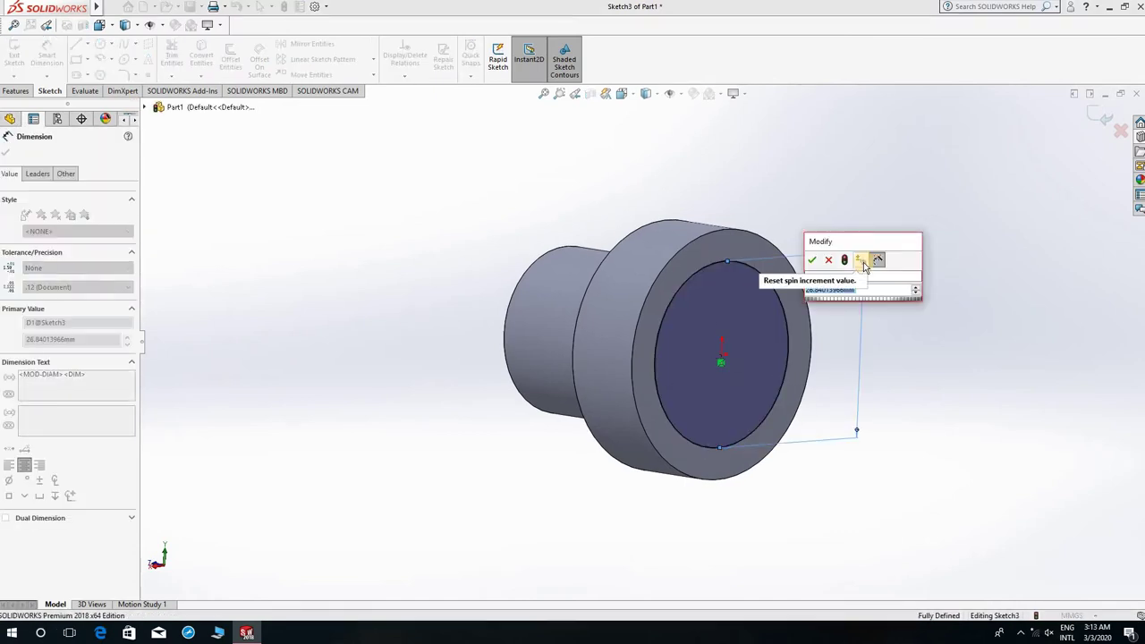
pyautogui.write('30')
pyautogui.press('Return')
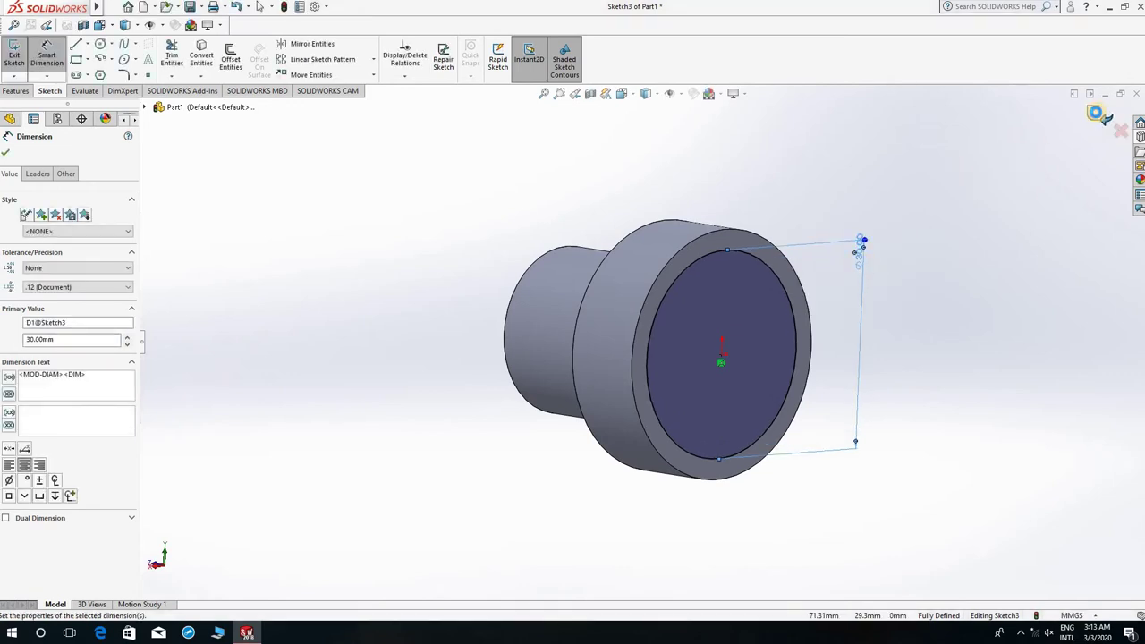
pyautogui.click(988, 176)
# Extrude the 30 mm circle 78 mm using a depth expression
pyautogui.press('e')
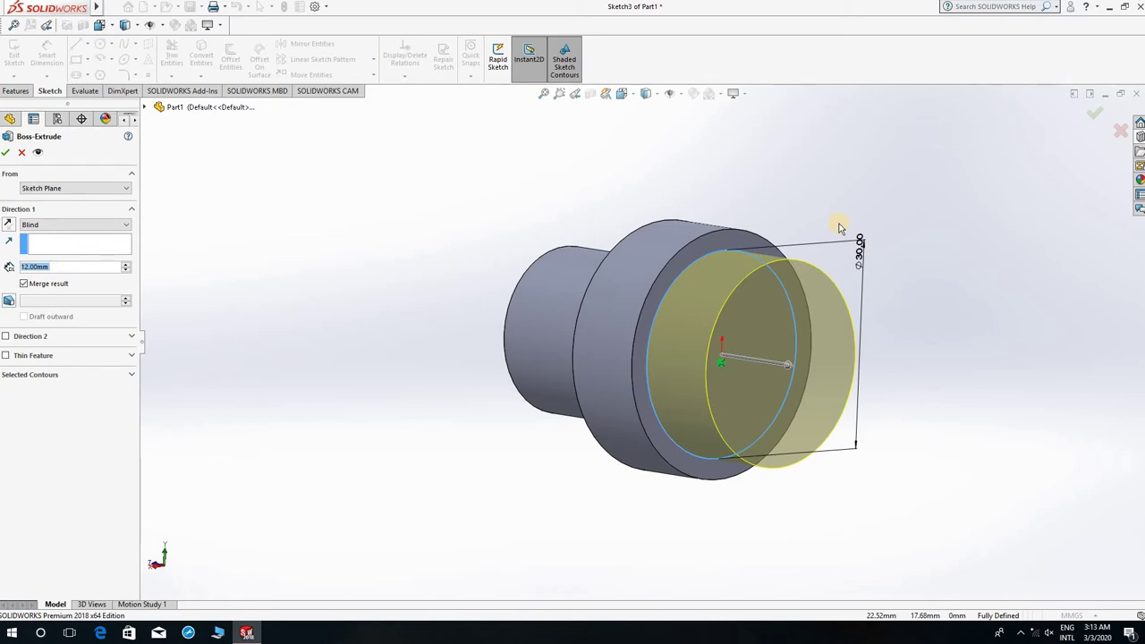
pyautogui.write('24')
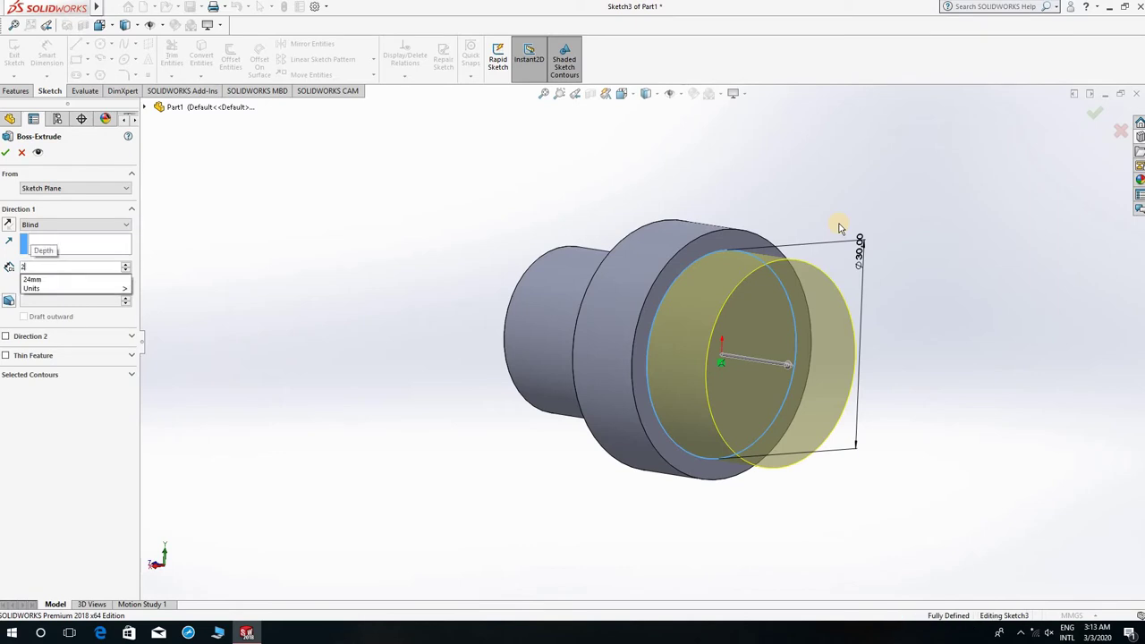
pyautogui.write('-')
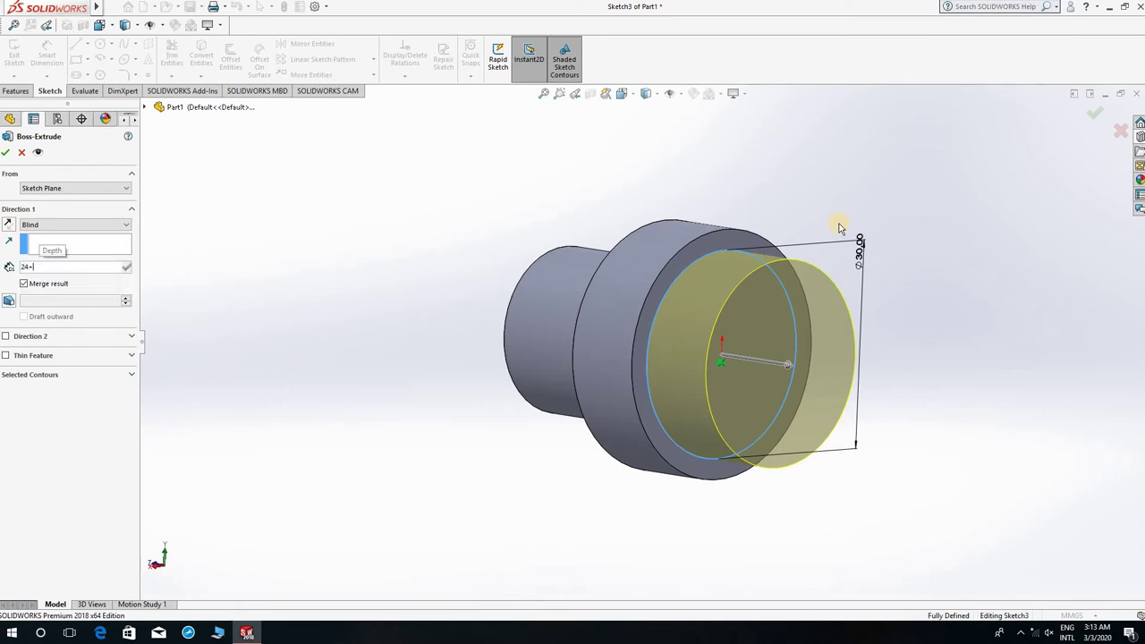
pyautogui.write('30+')
pyautogui.write('24')
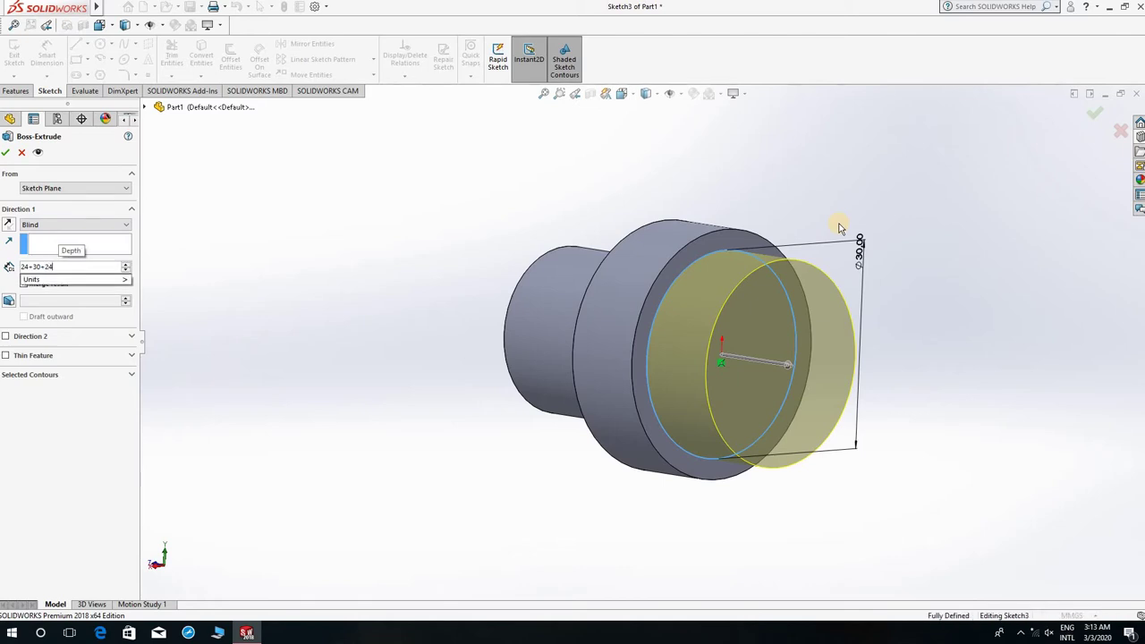
pyautogui.press('Return')
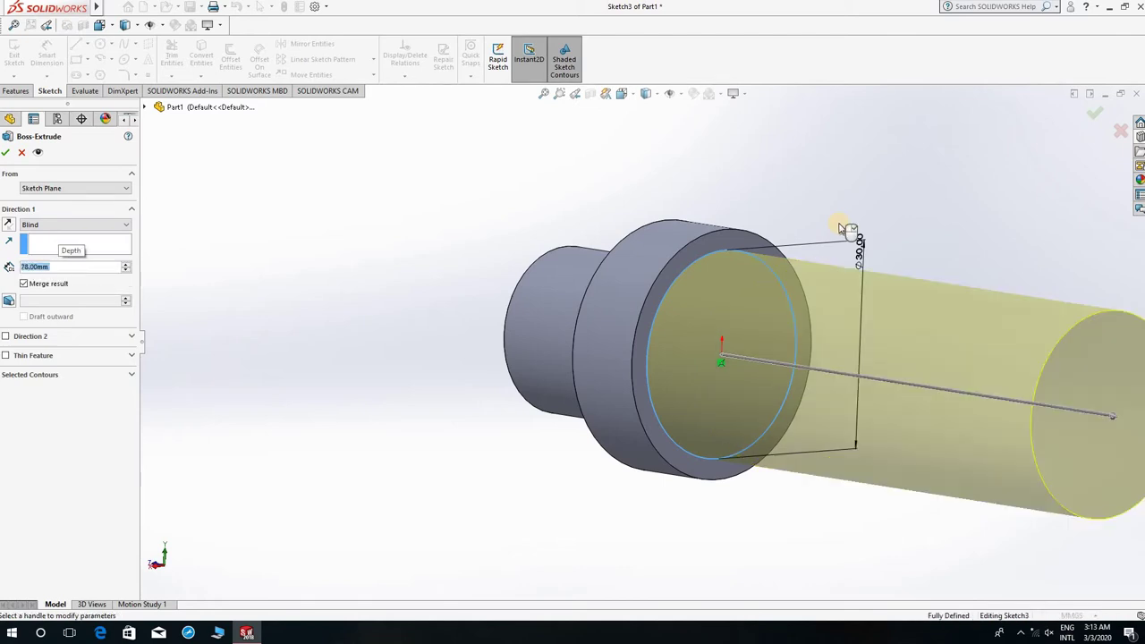
pyautogui.press('f')
pyautogui.press('Return')
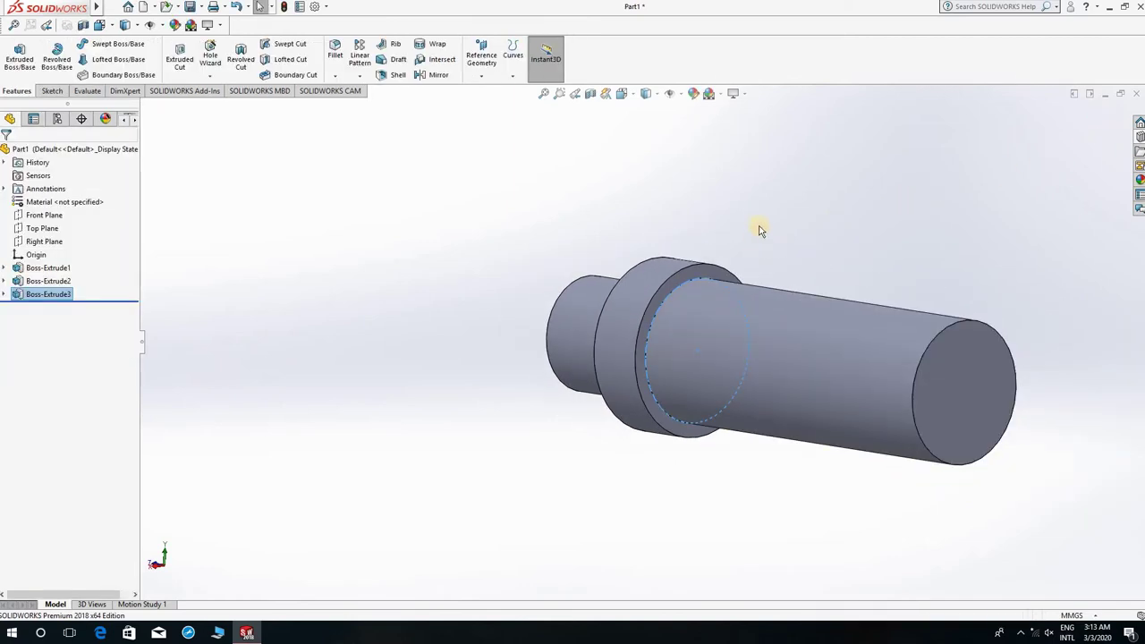
# Start a sketch on the Top Plane, viewed Normal To, and draw a corner rectangle on the shaft
pyautogui.moveTo(760, 230)
pyautogui.mouseDown(button='middle')
pyautogui.moveTo(810, 304)
pyautogui.moveTo(648, 318)
pyautogui.mouseUp(button='middle')
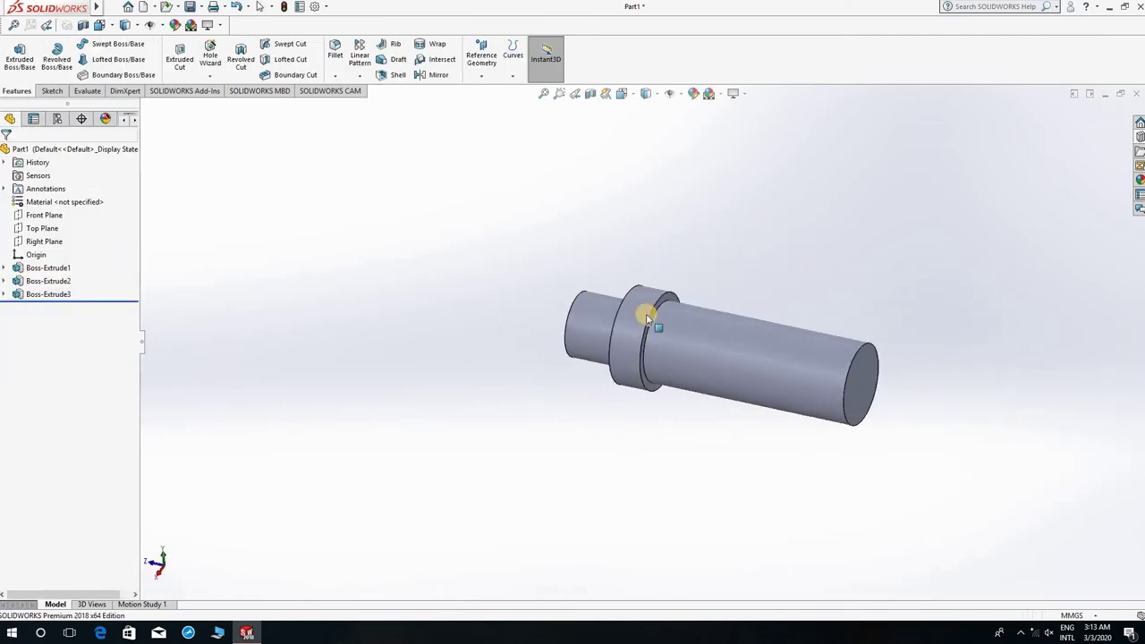
pyautogui.click(42, 228)
pyautogui.moveTo(539, 235)
pyautogui.mouseDown(button='middle')
pyautogui.moveTo(537, 316)
pyautogui.moveTo(409, 289)
pyautogui.mouseUp(button='middle')
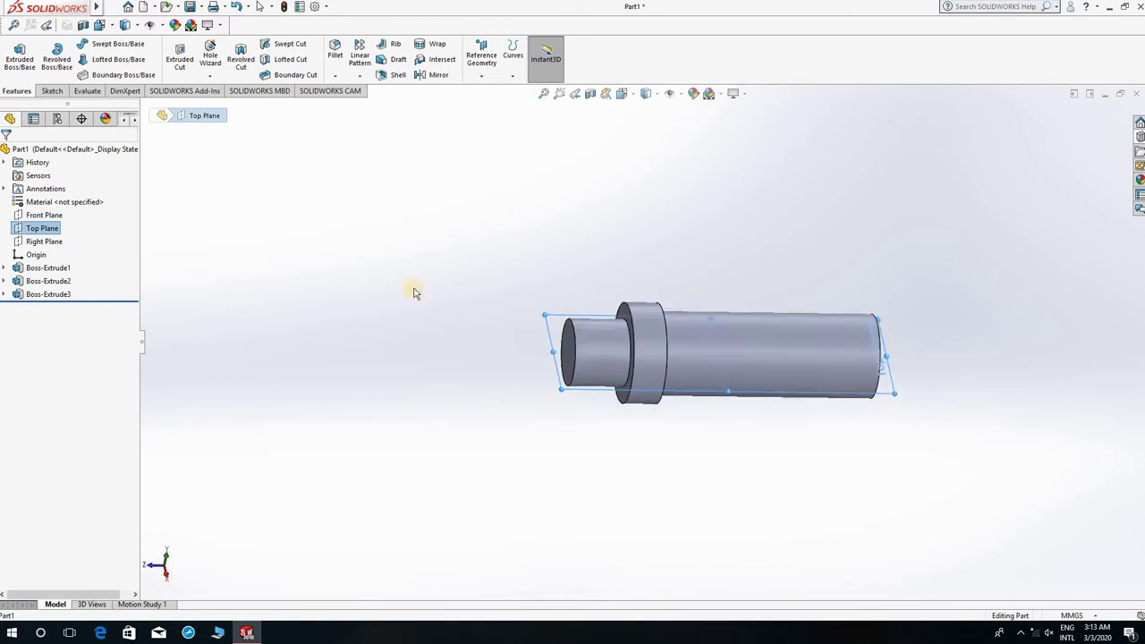
pyautogui.click(180, 61)
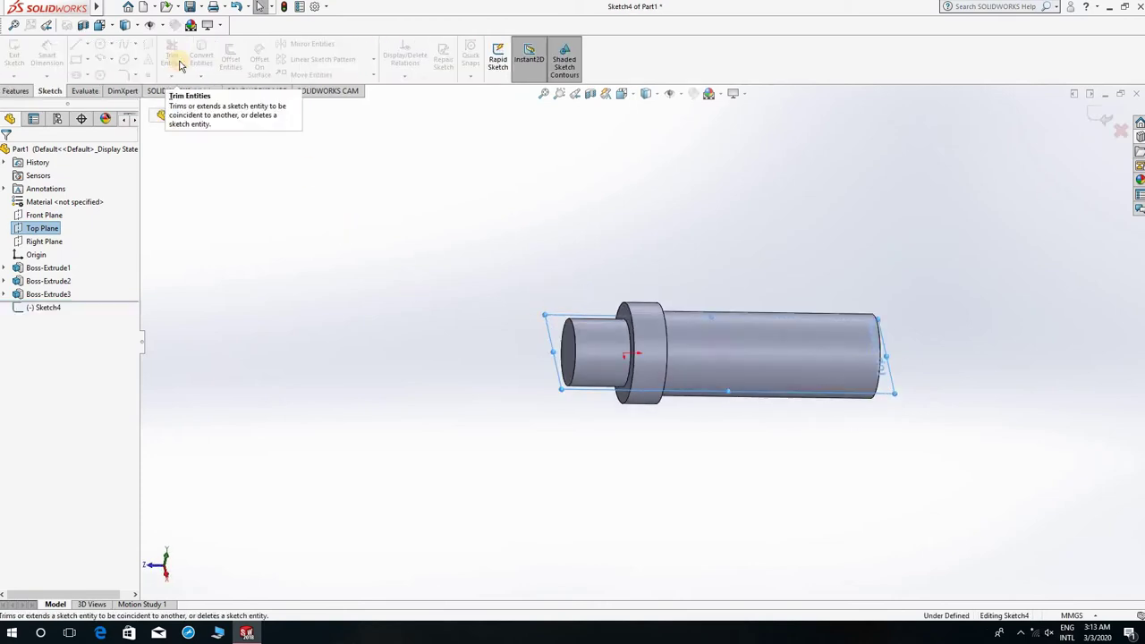
pyautogui.click(627, 95)
pyautogui.click(688, 163)
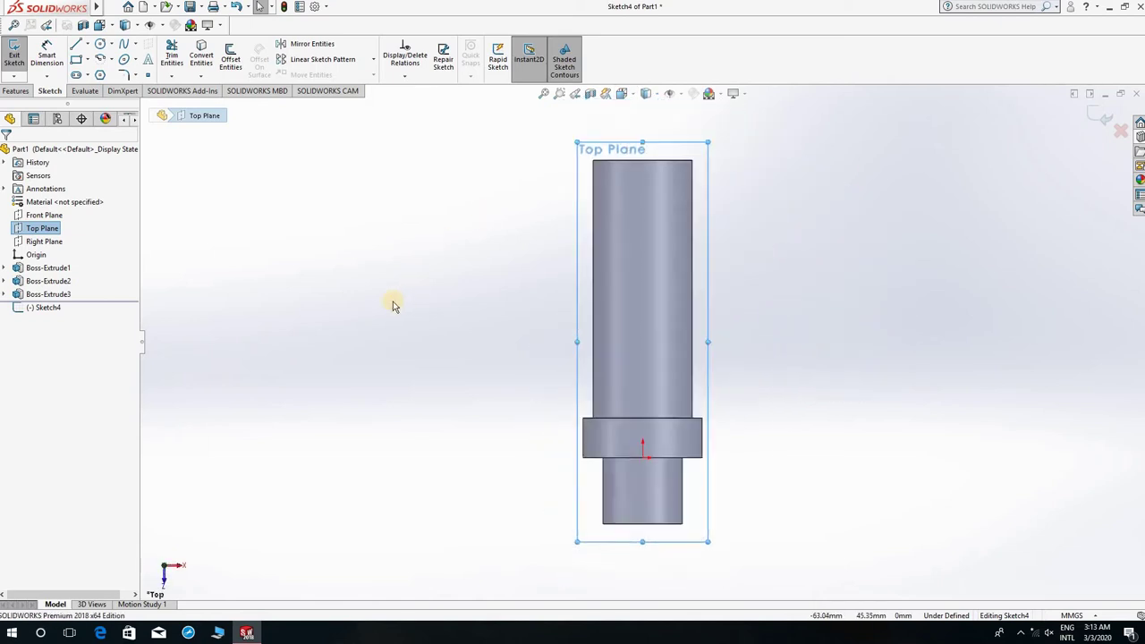
pyautogui.click(77, 59)
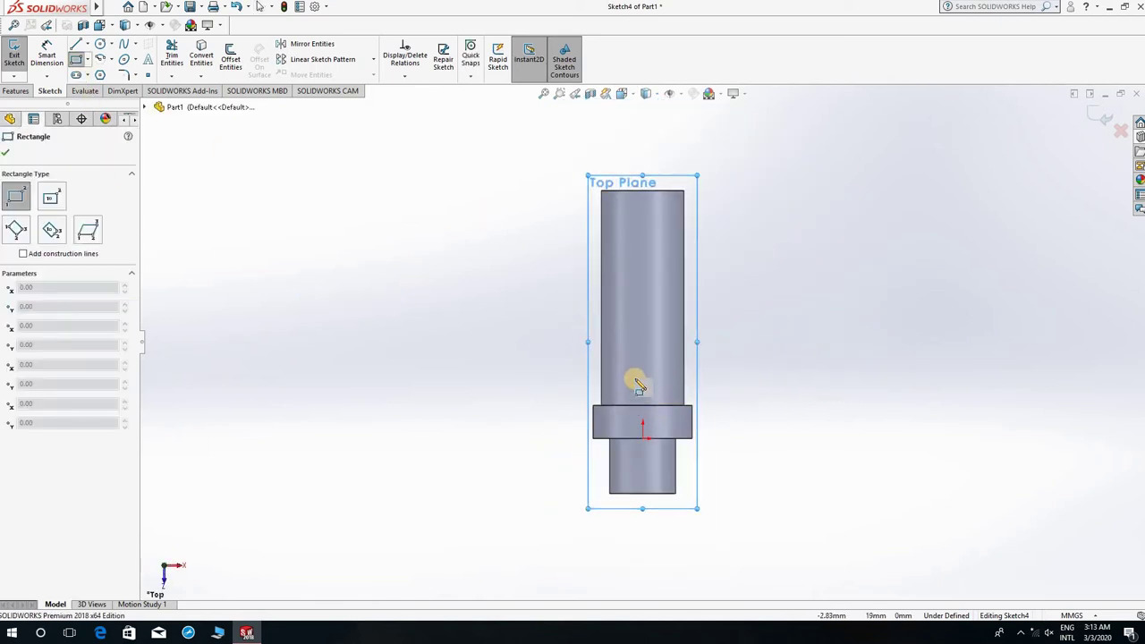
pyautogui.click(632, 356)
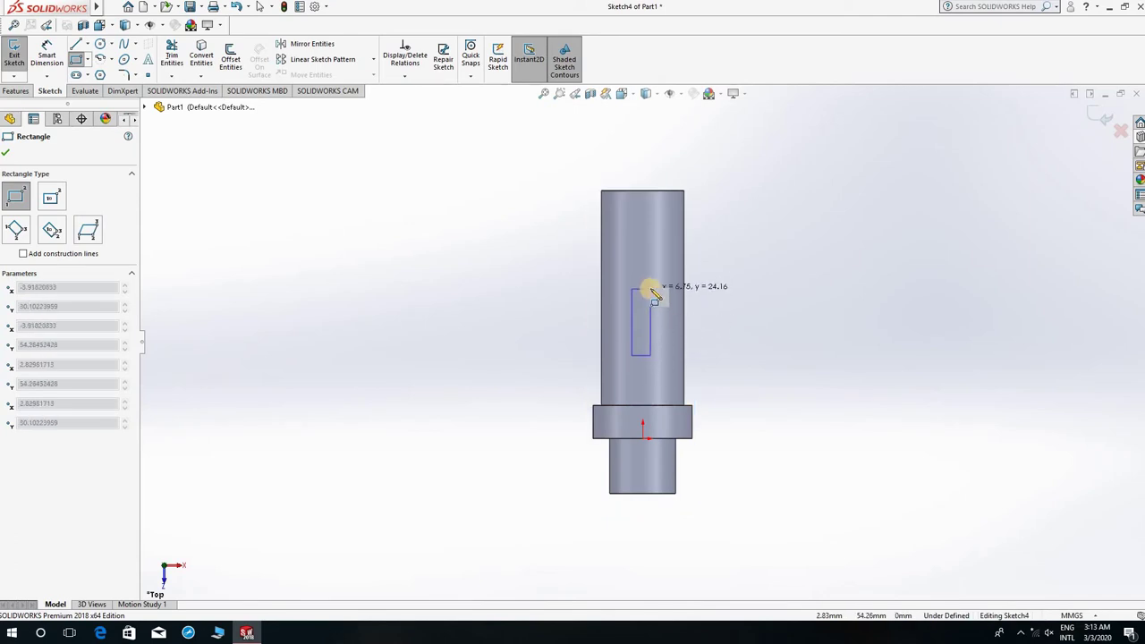
pyautogui.click(655, 290)
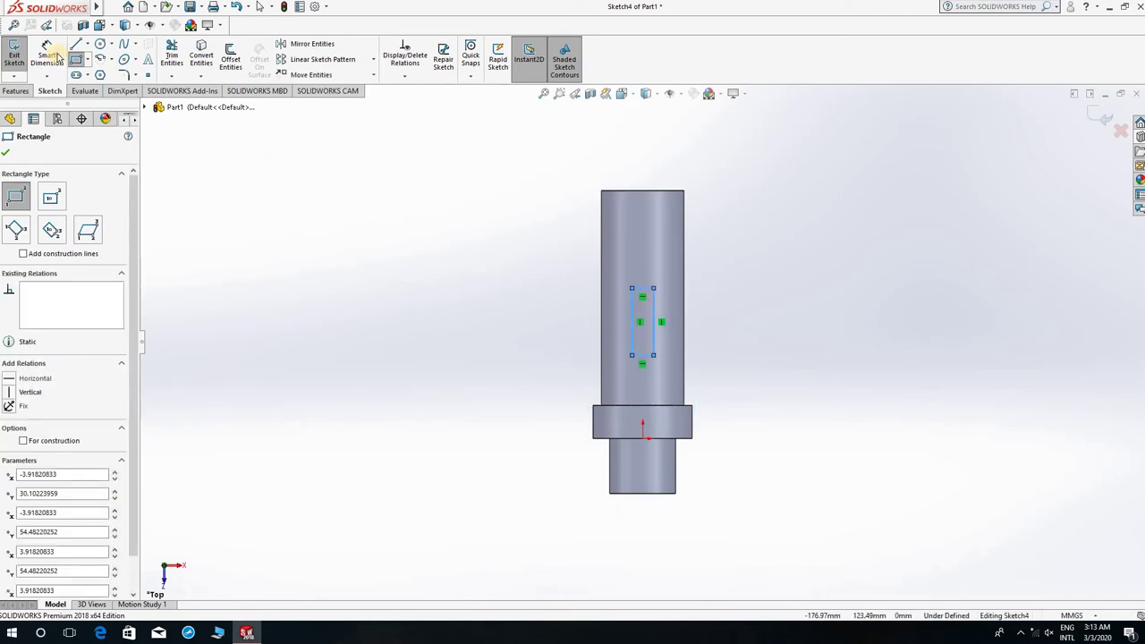
# Dimension the rectangle 8 mm wide with its left edge 4 mm from centre
pyautogui.press('d')
pyautogui.click(643, 289)
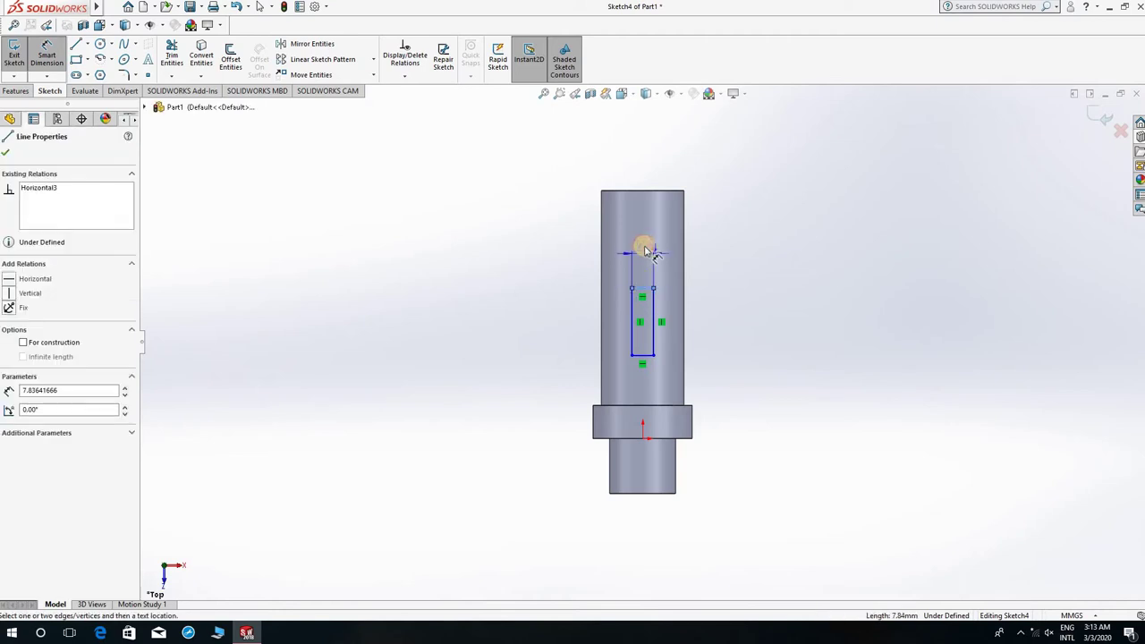
pyautogui.click(646, 248)
pyautogui.write('8')
pyautogui.press('Return')
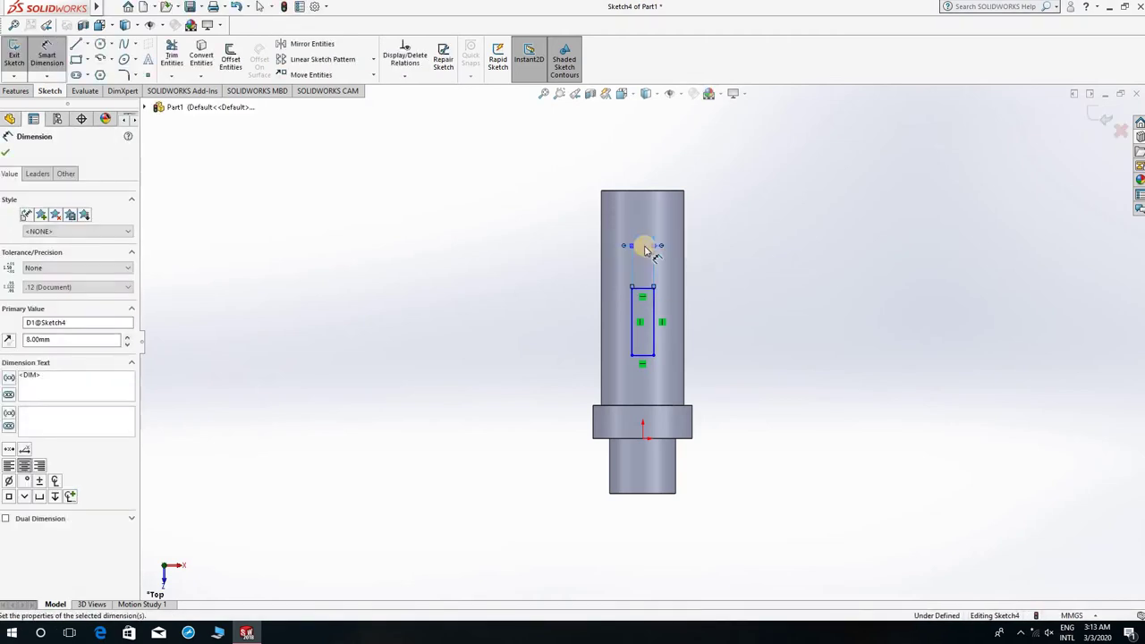
pyautogui.click(626, 346)
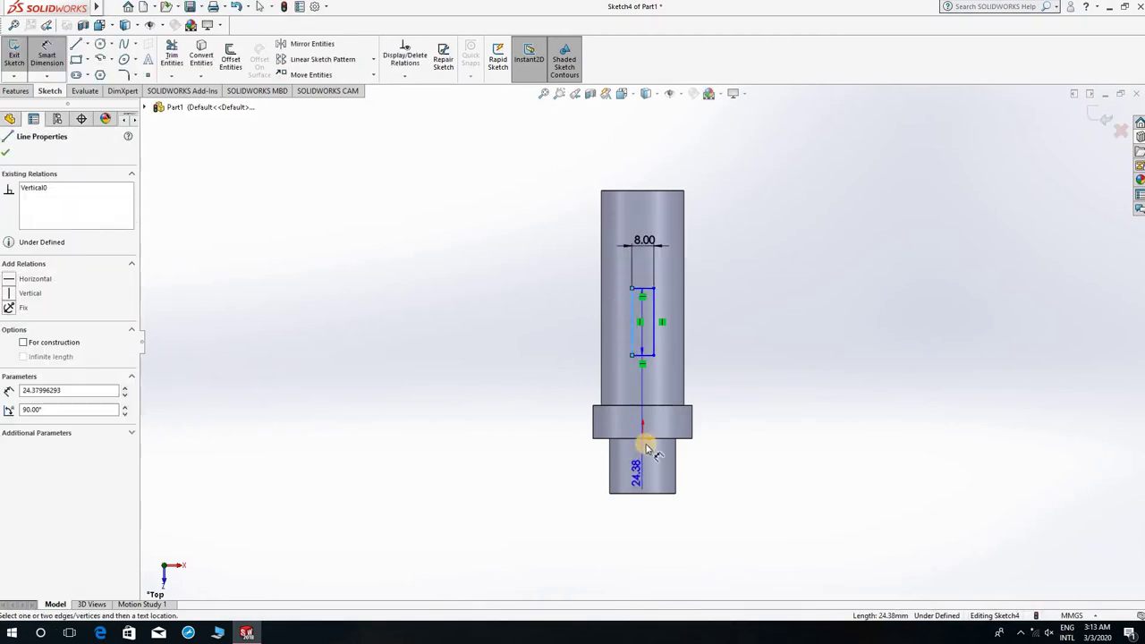
pyautogui.click(643, 438)
pyautogui.click(629, 219)
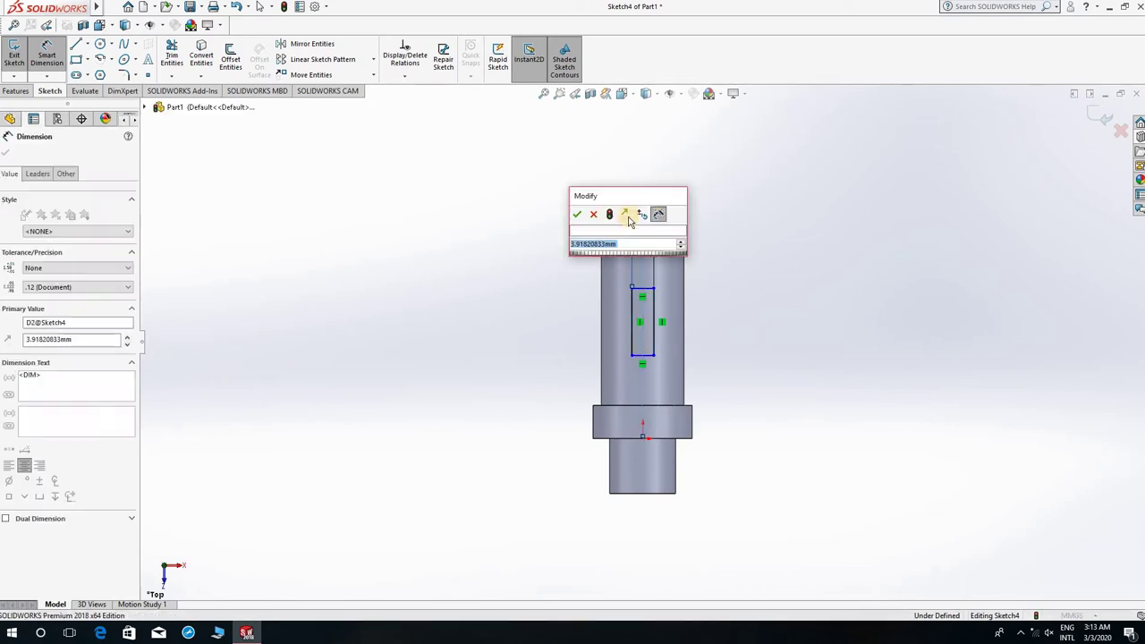
pyautogui.write('4')
pyautogui.press('Return')
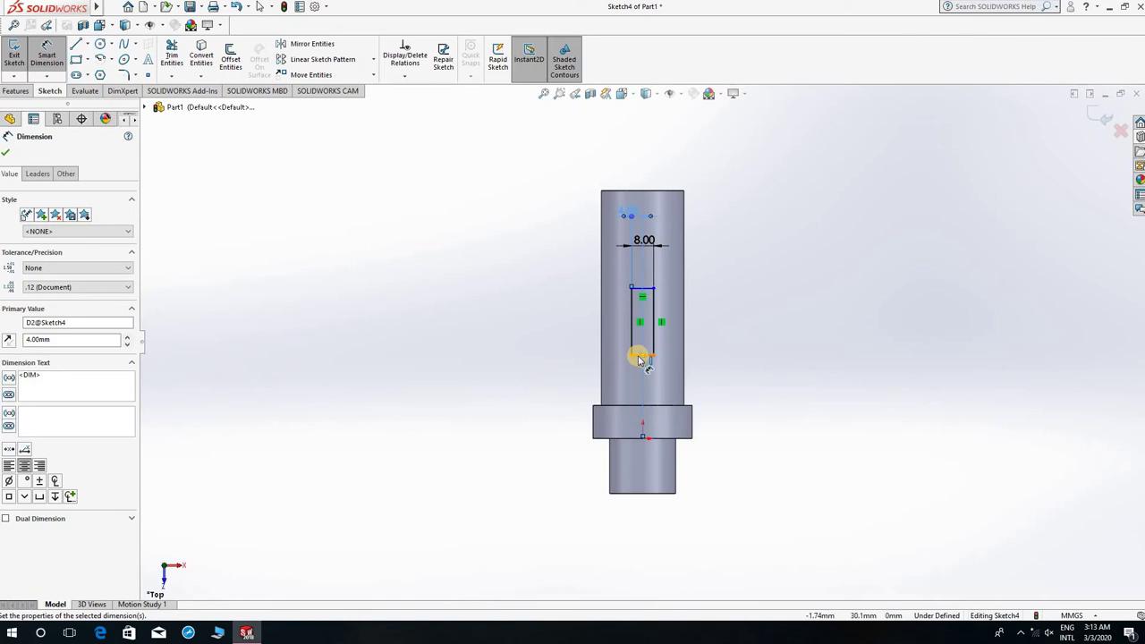
# Place the rectangle 21 mm above the shoulder and make it 33 mm long
pyautogui.moveTo(640, 358); pyautogui.dragTo(632, 410)
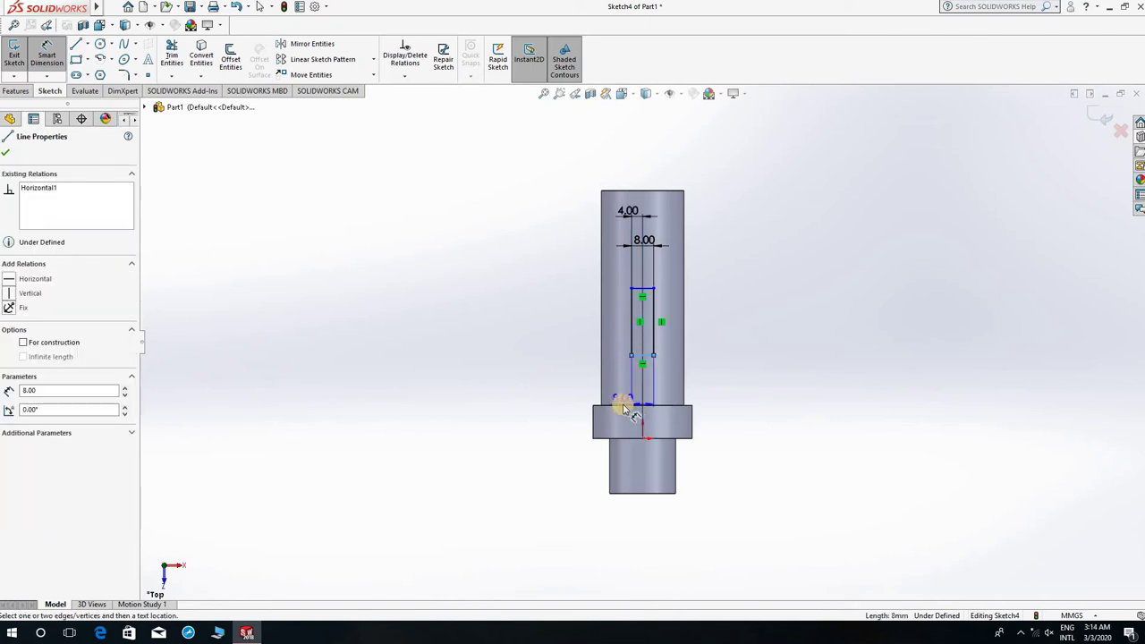
pyautogui.click(629, 410)
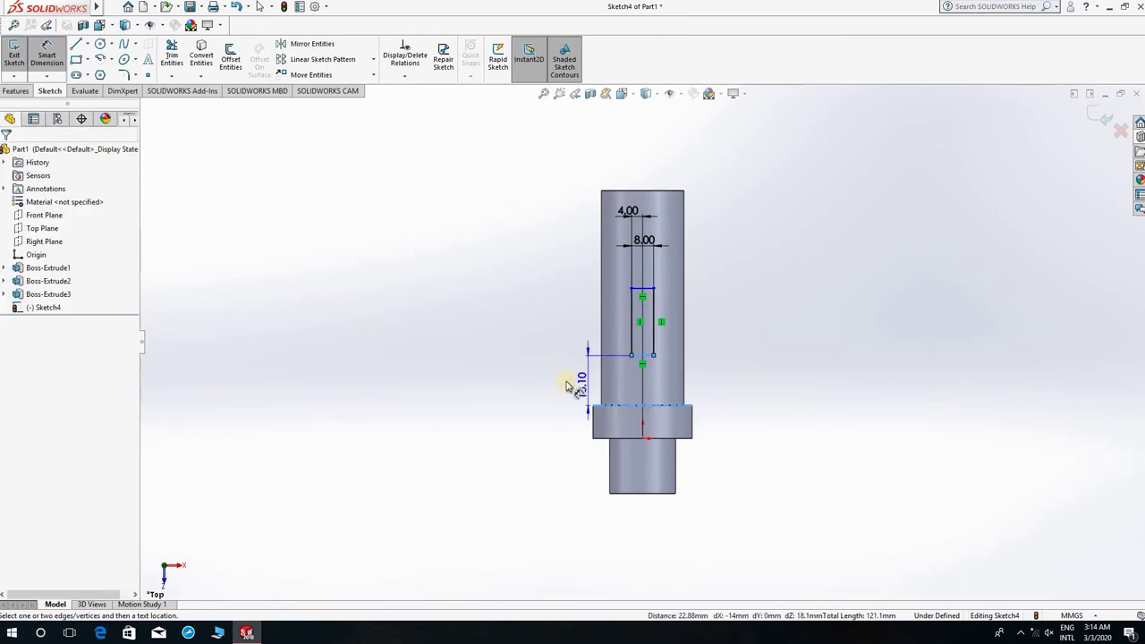
pyautogui.click(563, 383)
pyautogui.write('21')
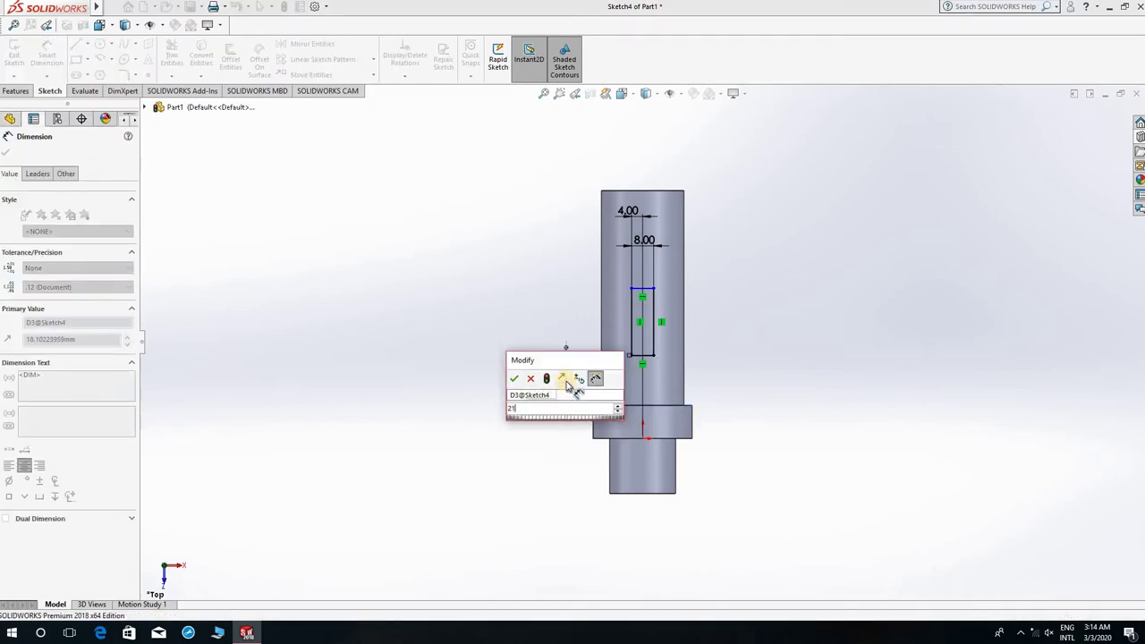
pyautogui.press('Return')
pyautogui.click(654, 305)
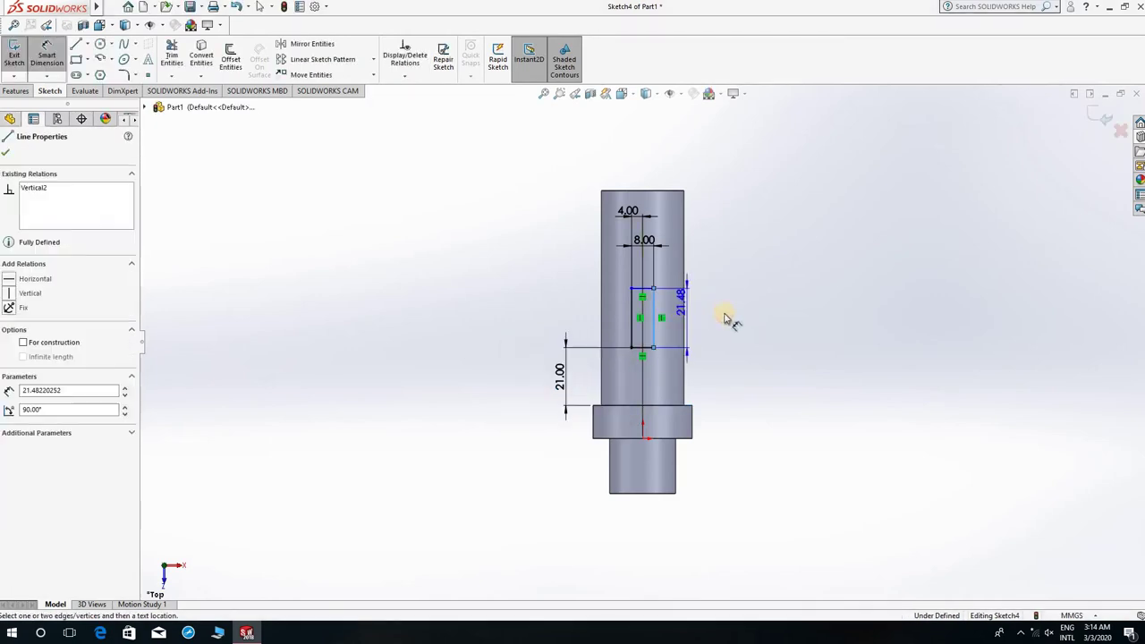
pyautogui.click(726, 316)
pyautogui.write('33')
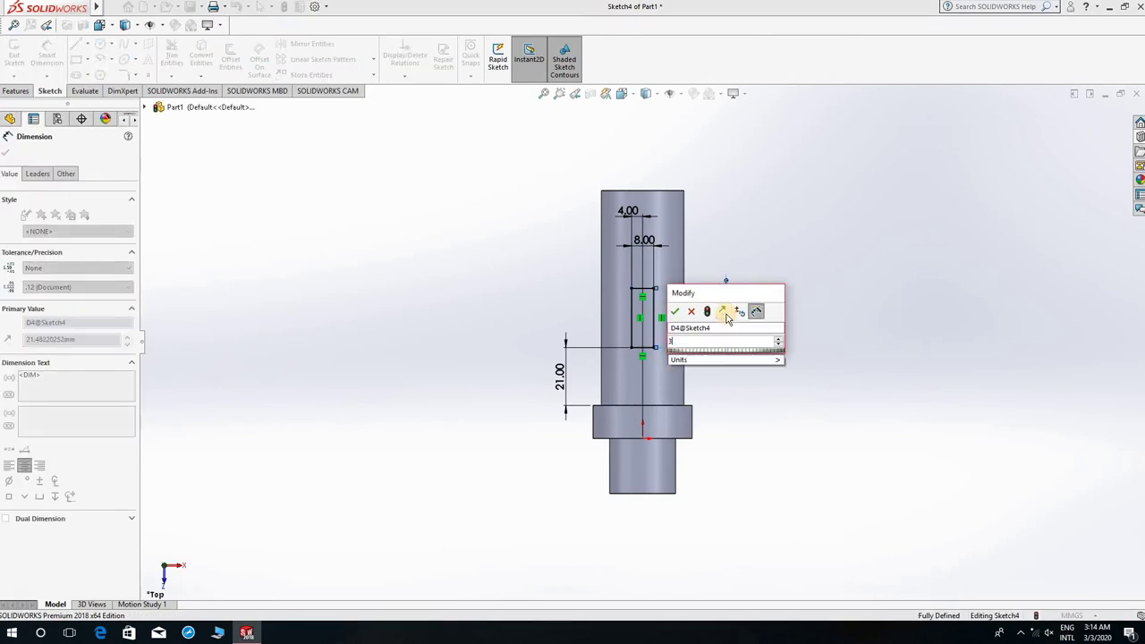
pyautogui.press('Return')
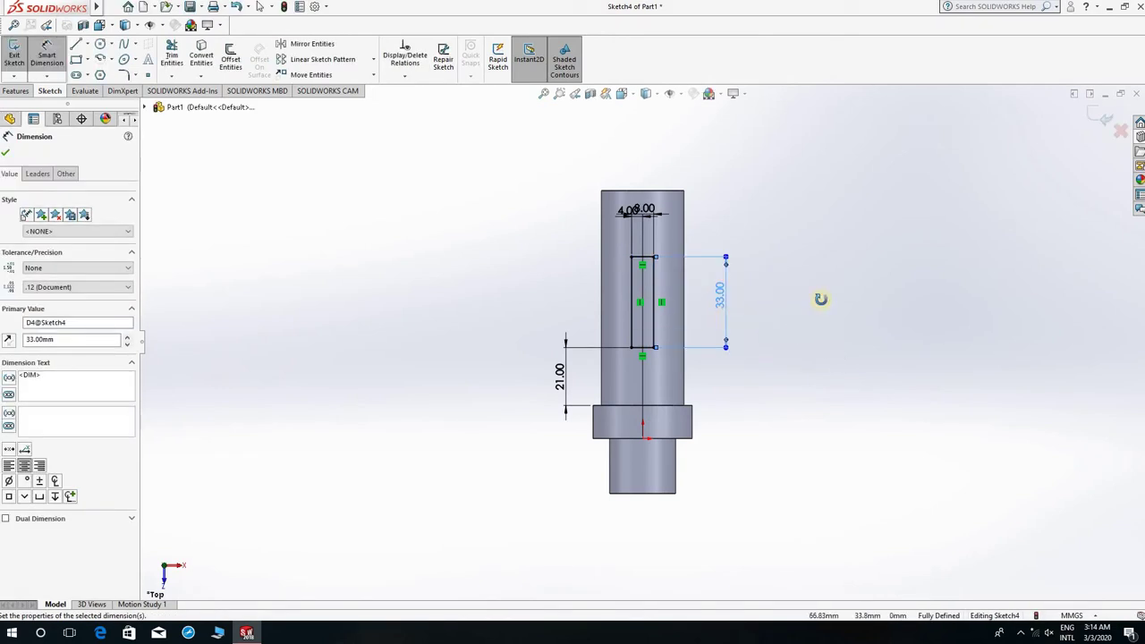
pyautogui.moveTo(820, 299); pyautogui.dragTo(788, 200, button='middle')
# Cut the rectangle through the shaft with Through All - Both to form the slot
pyautogui.press('Escape')
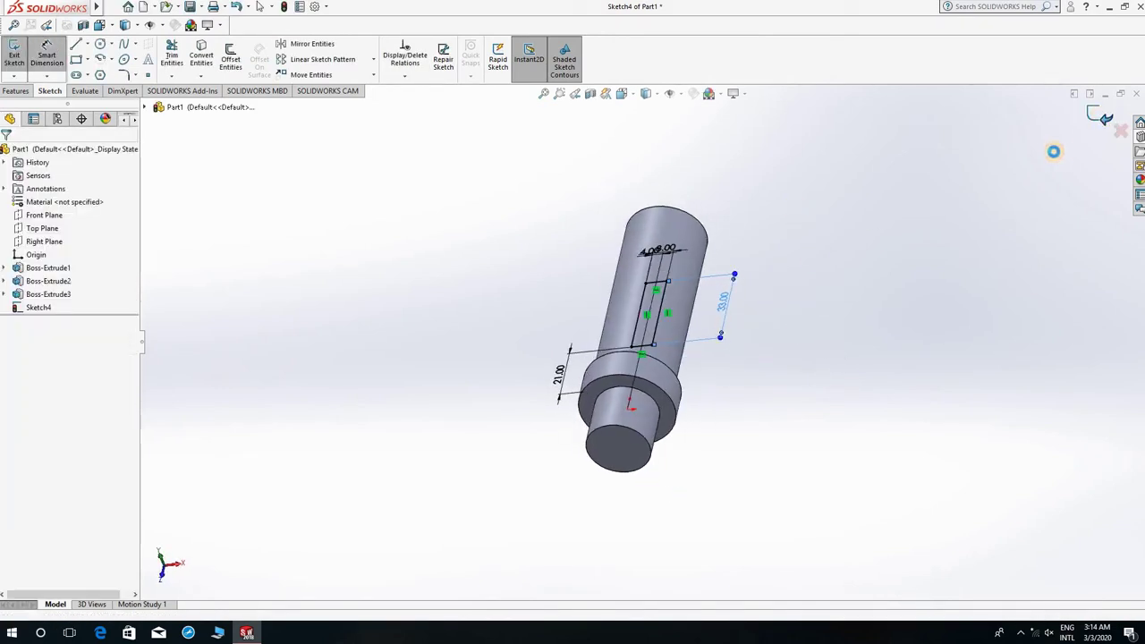
pyautogui.click(40, 225)
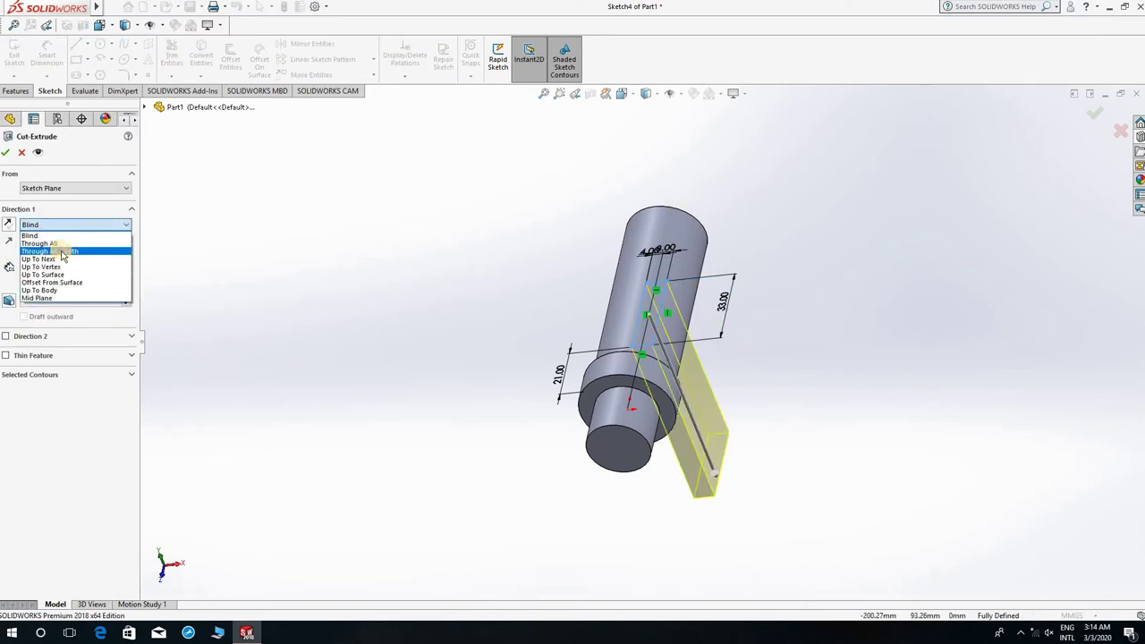
pyautogui.click(56, 254)
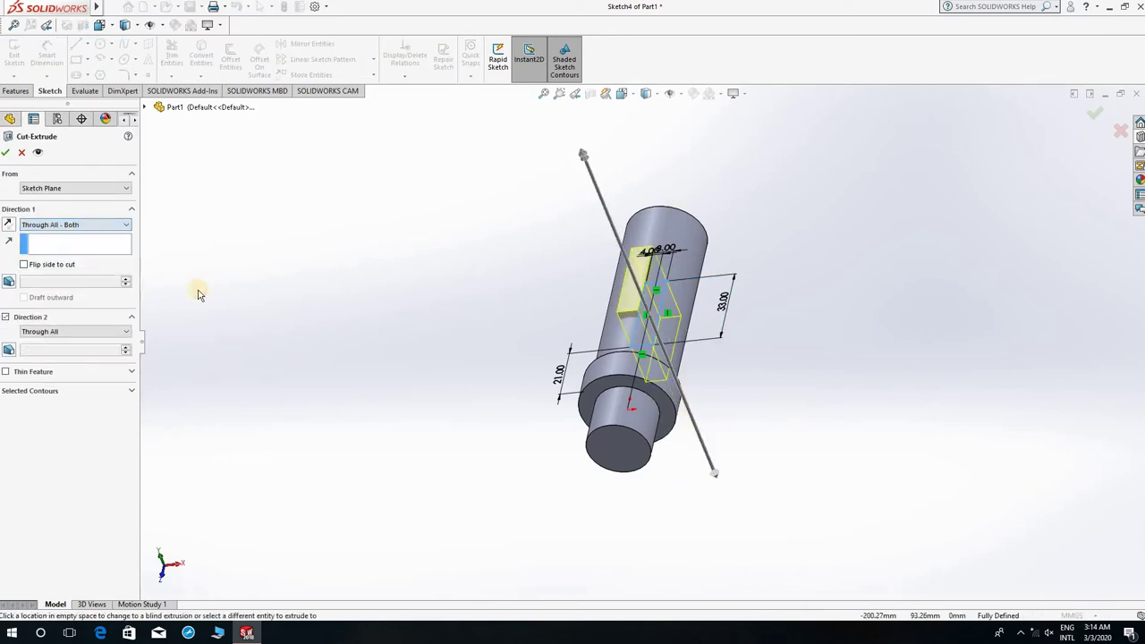
pyautogui.click(1093, 115)
pyautogui.moveTo(801, 332)
pyautogui.mouseDown(button='middle')
pyautogui.moveTo(721, 176)
pyautogui.moveTo(676, 310)
pyautogui.moveTo(723, 402)
pyautogui.mouseUp(button='middle')
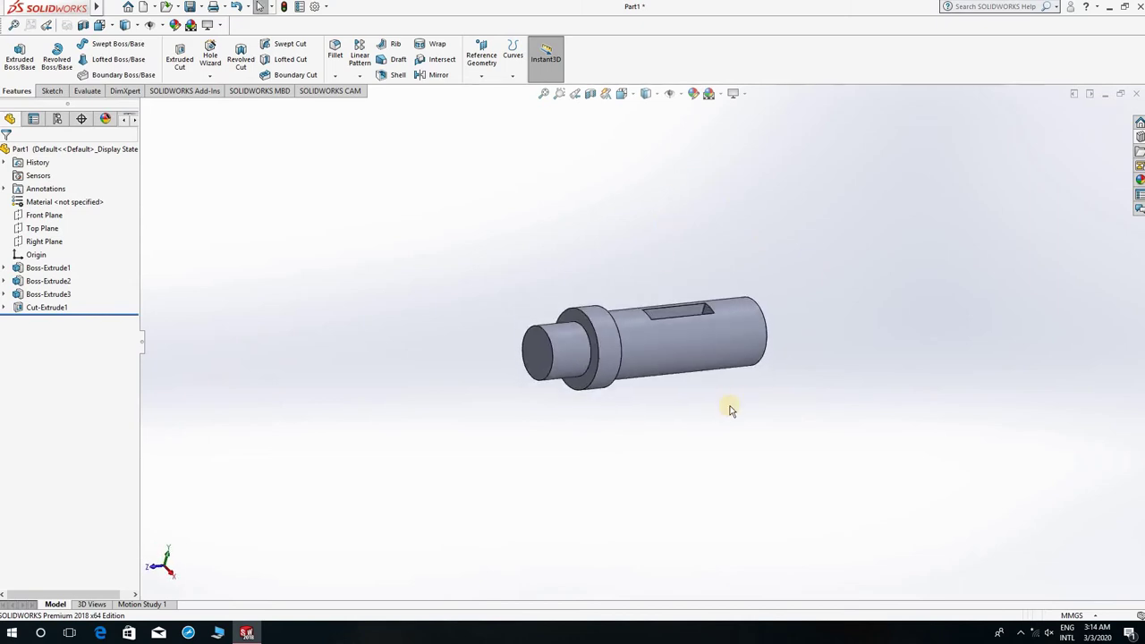
# Save the part as 'Spigot'
pyautogui.click(190, 7)
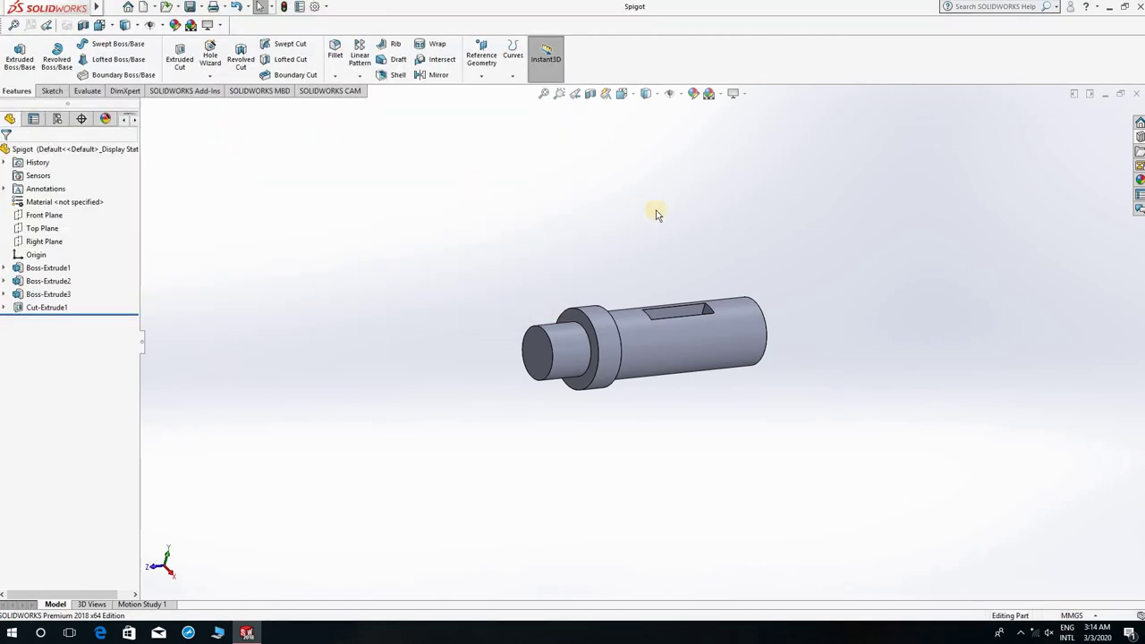
pyautogui.moveTo(655, 215); pyautogui.dragTo(696, 250, button='middle')
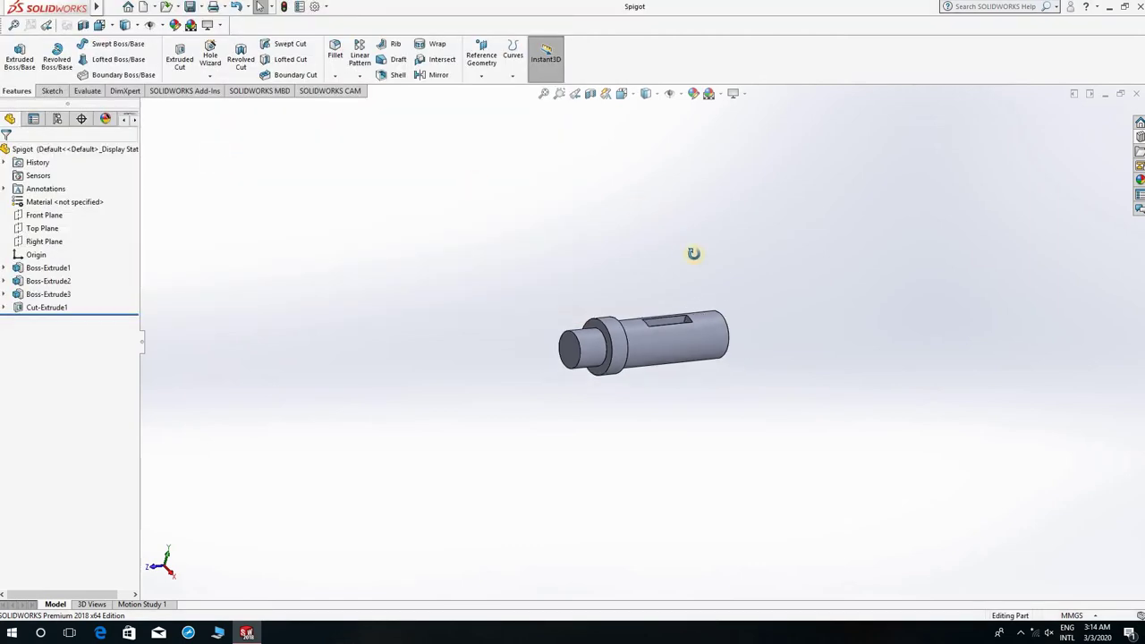
pyautogui.click(142, 6)
# Create a new part and sketch a circle at the origin on the Front Plane
pyautogui.click(472, 461)
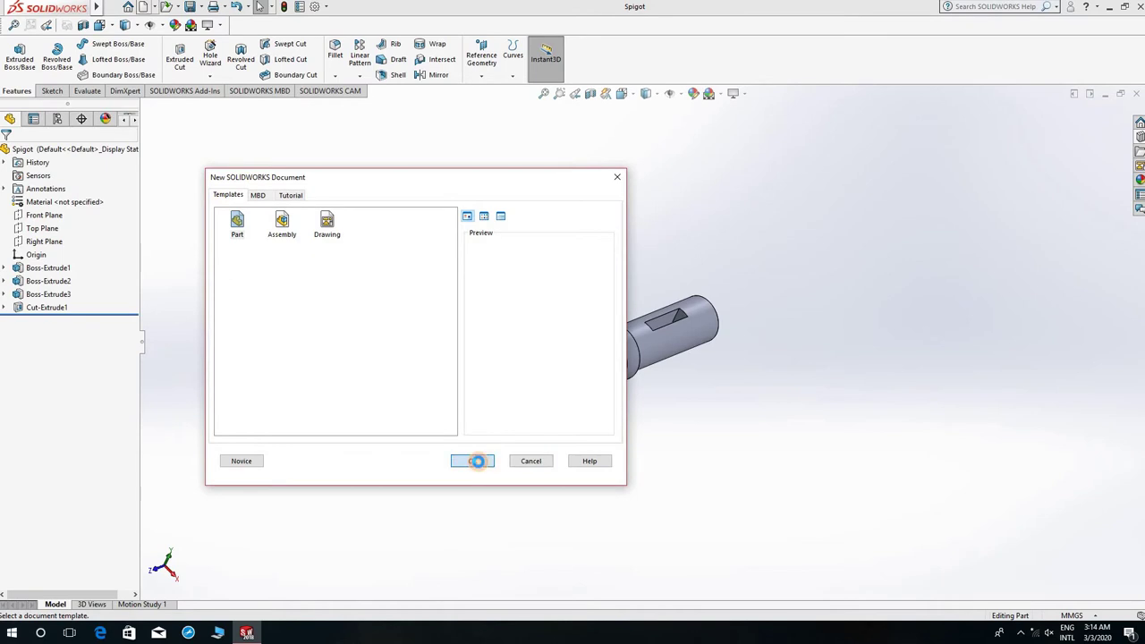
pyautogui.click(20, 56)
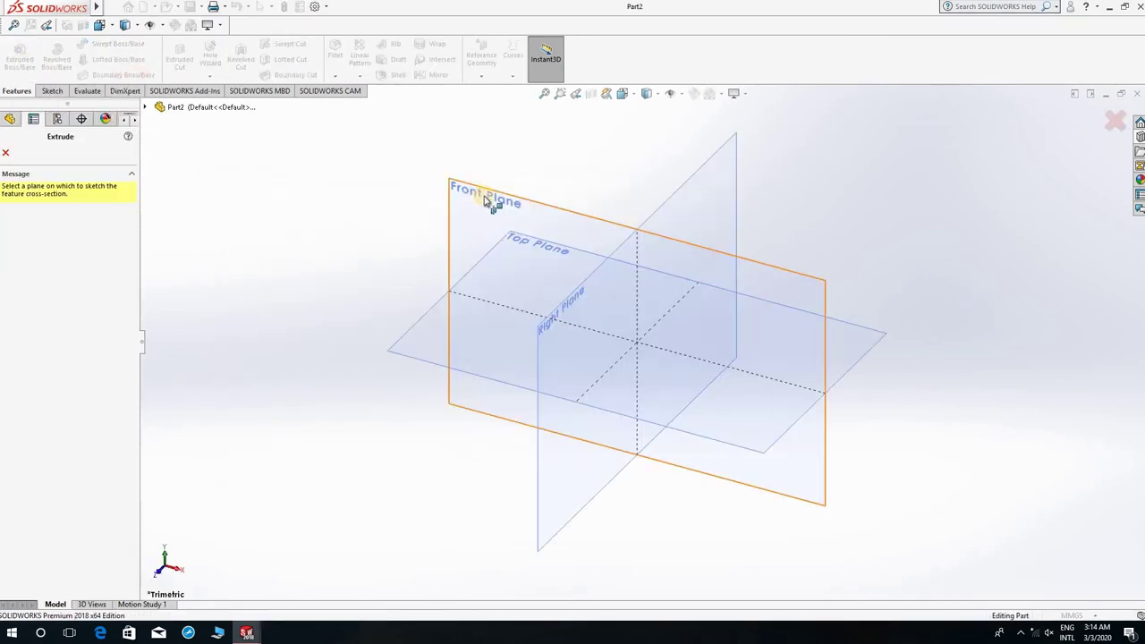
pyautogui.click(490, 199)
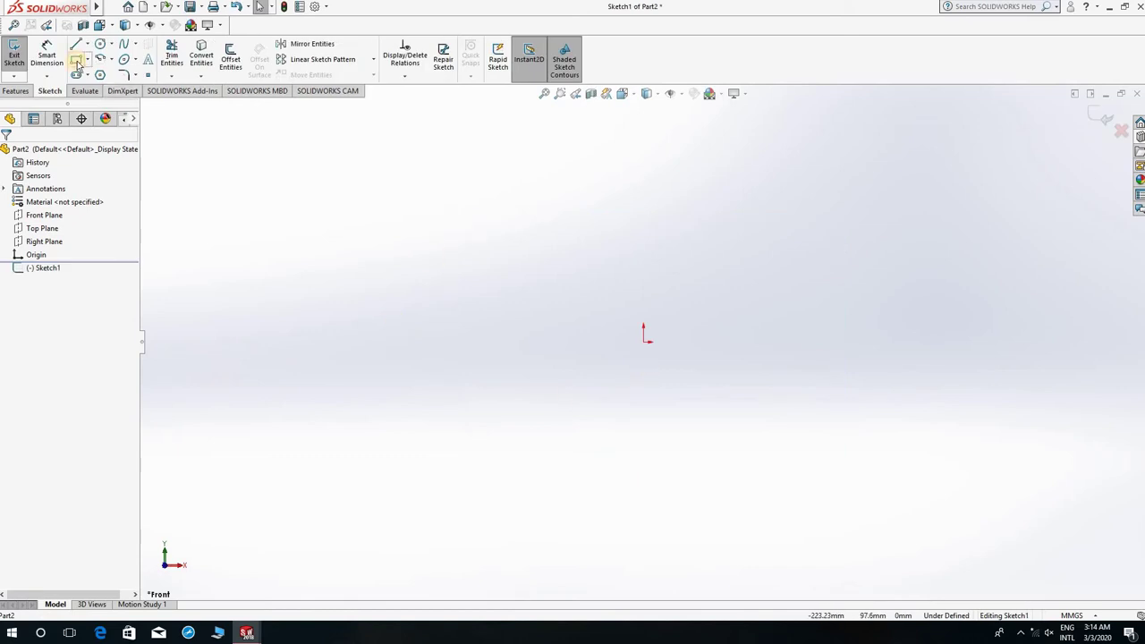
pyautogui.click(99, 47)
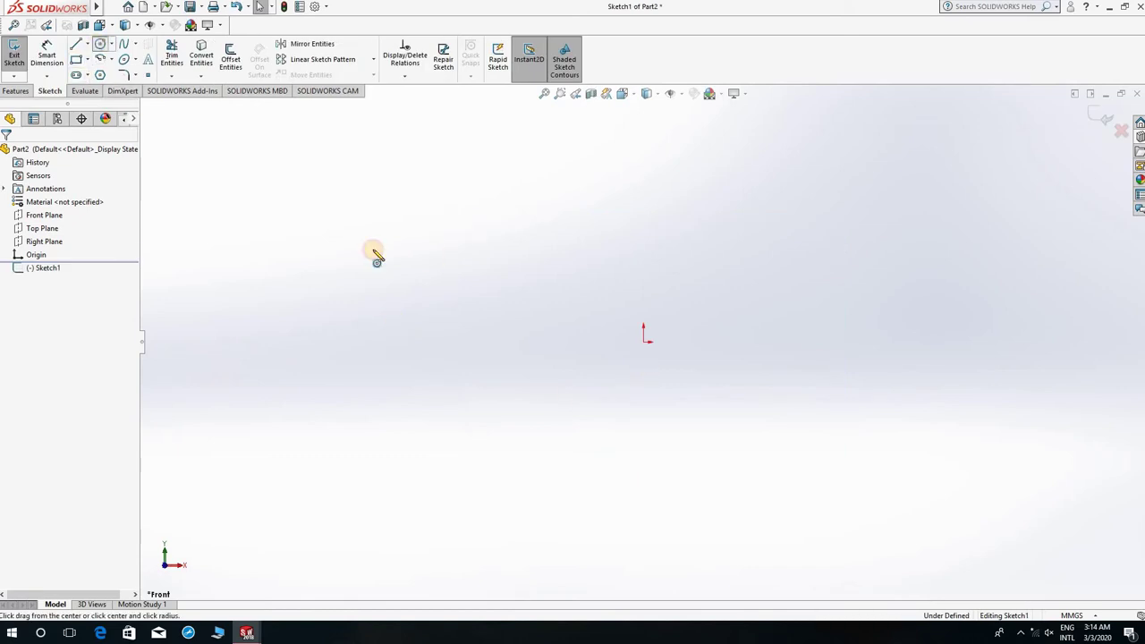
pyautogui.click(644, 340)
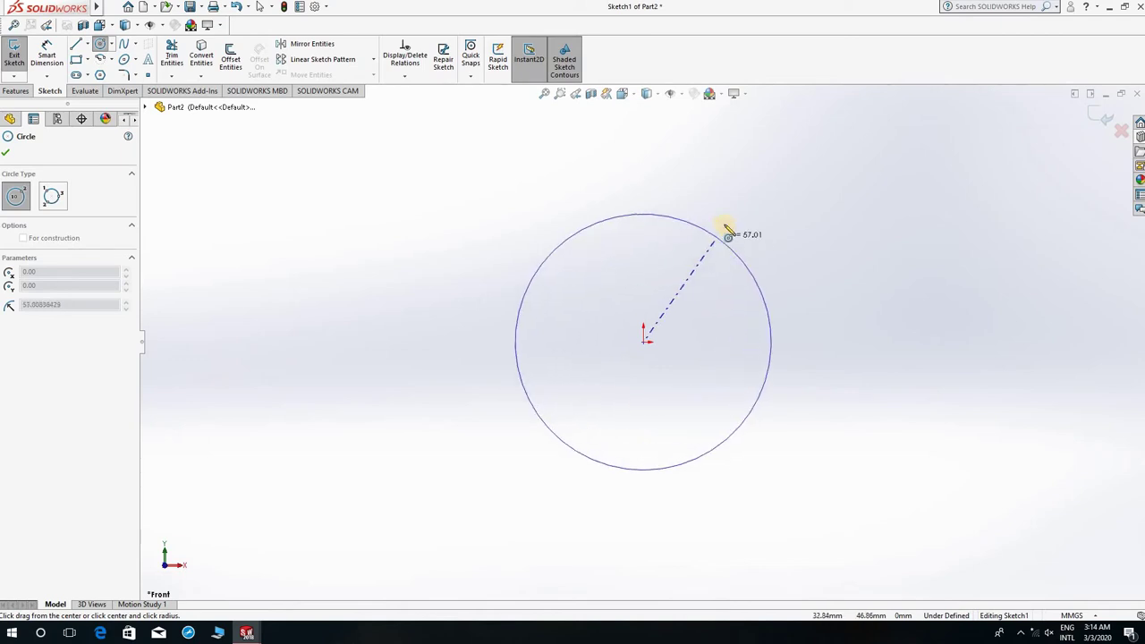
pyautogui.click(727, 229)
pyautogui.press('Escape')
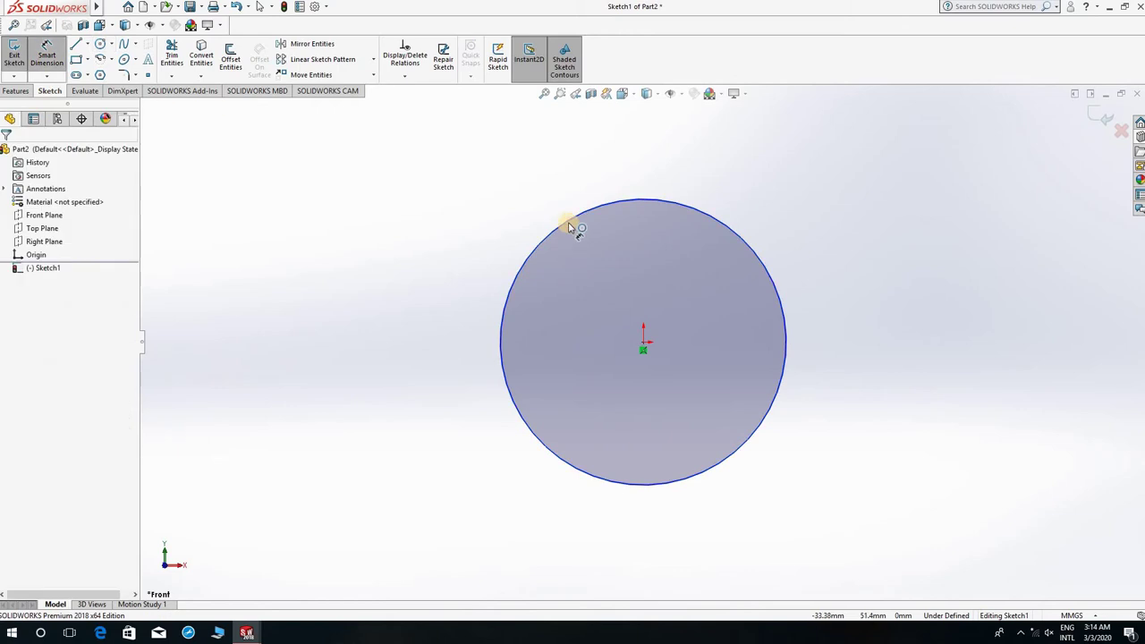
# Dimension the circle to 60 mm diameter
pyautogui.click(506, 258)
pyautogui.click(471, 279)
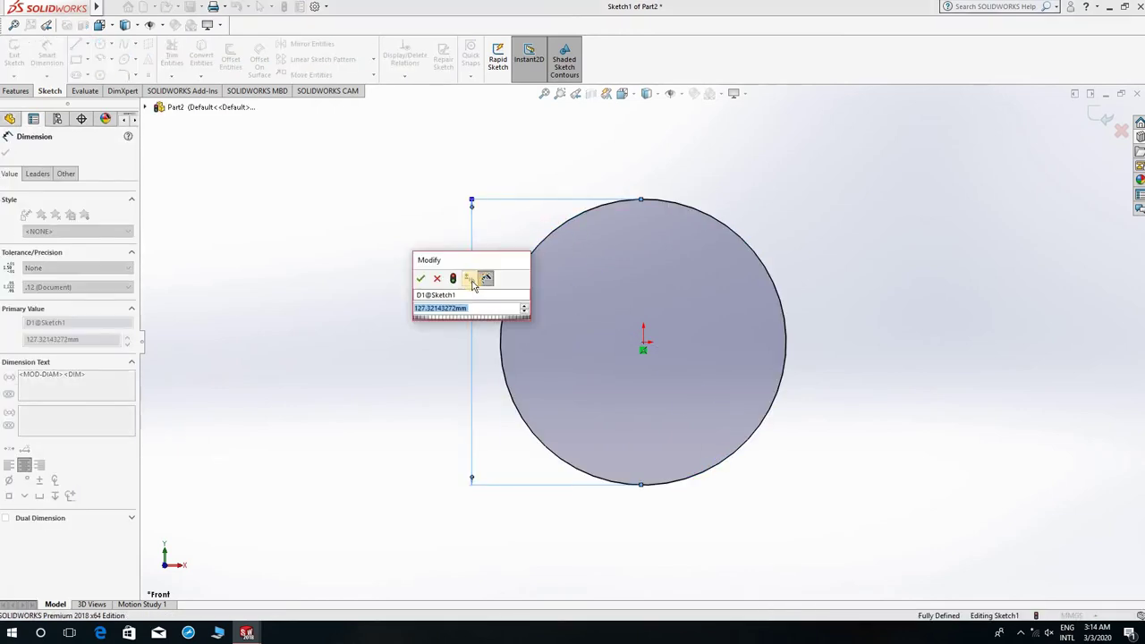
pyautogui.write('60')
pyautogui.press('Return')
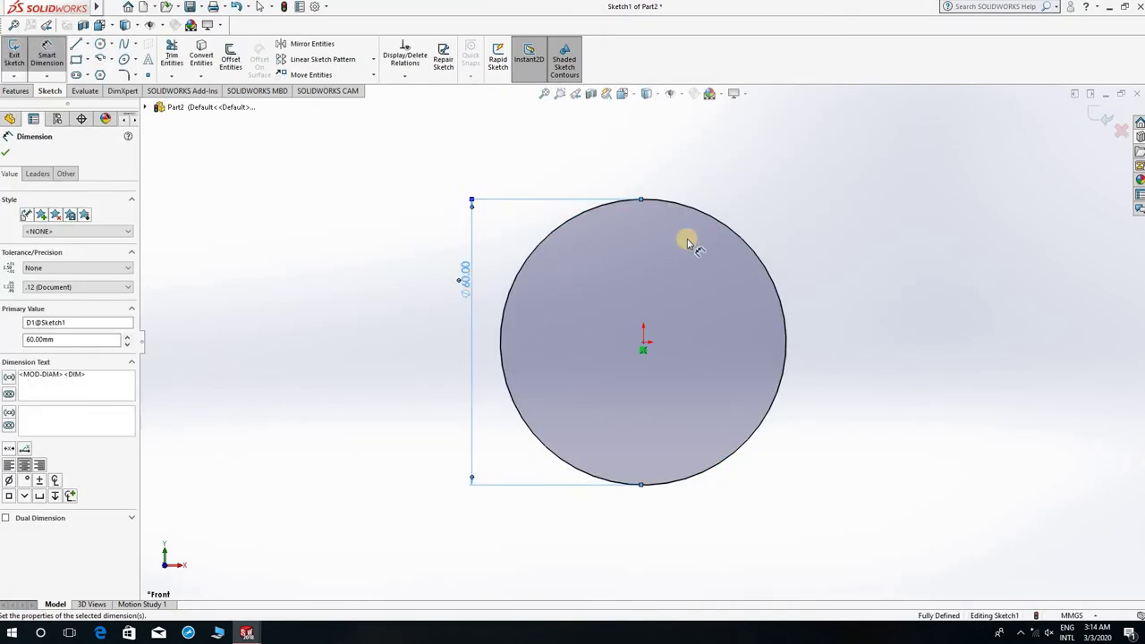
pyautogui.click(1099, 117)
# Extrude the 60 mm circle 24 mm into a disc
pyautogui.press('e')
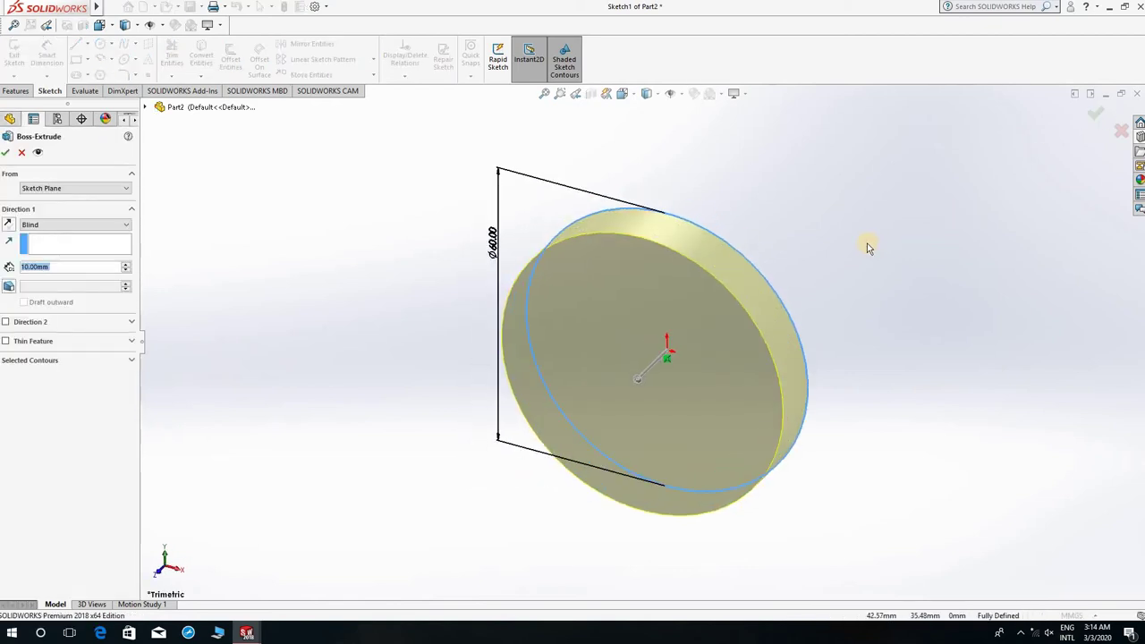
pyautogui.write('24')
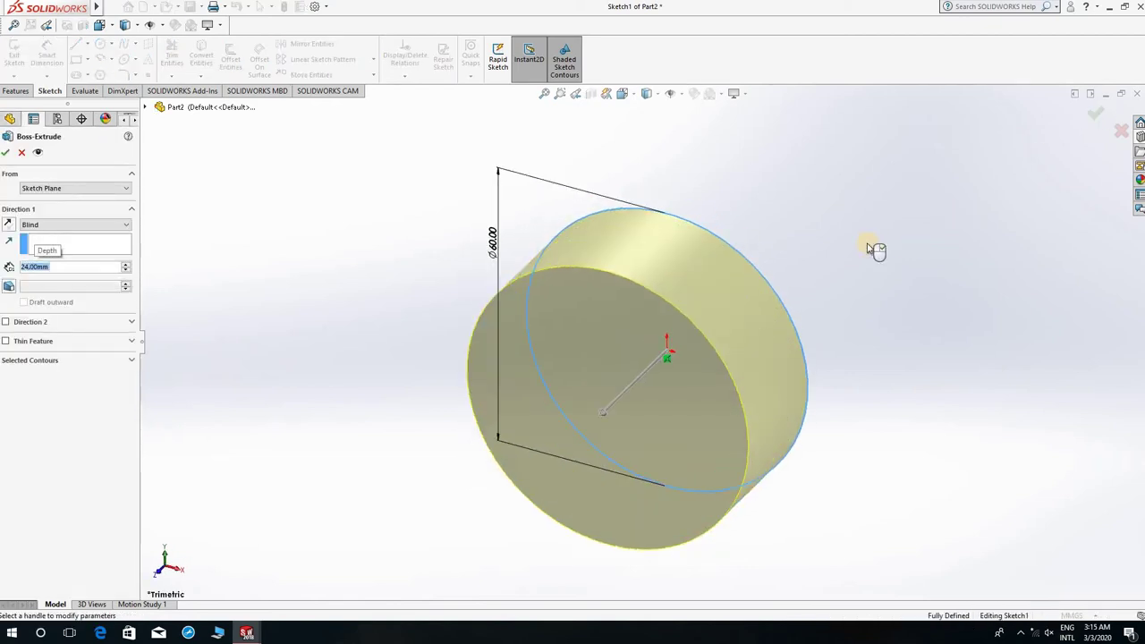
pyautogui.click(1099, 119)
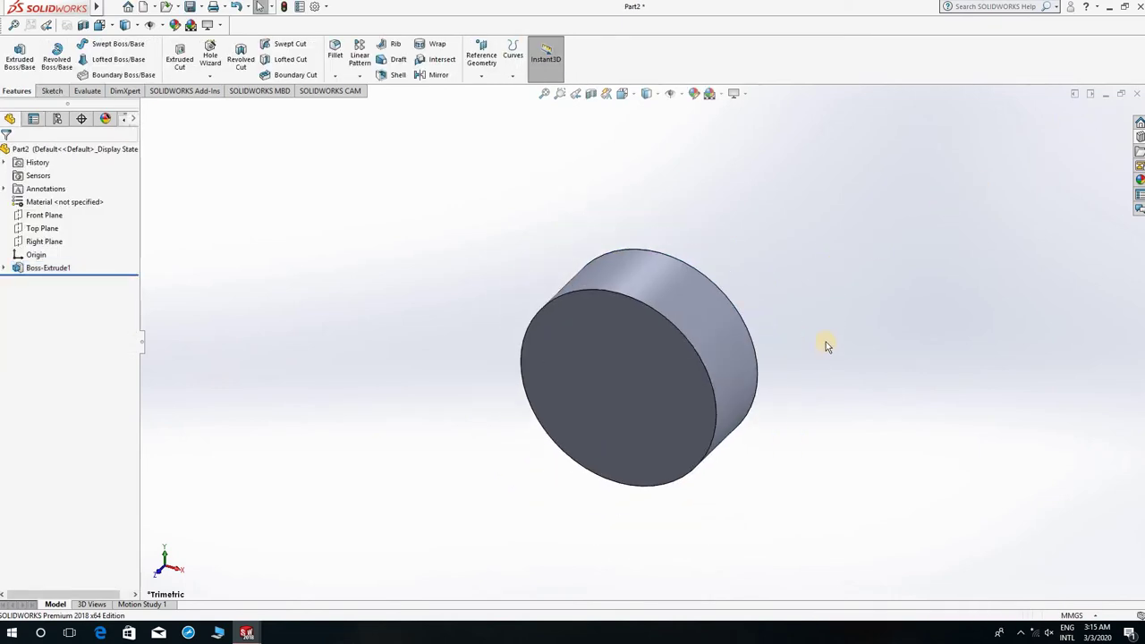
pyautogui.moveTo(826, 342); pyautogui.dragTo(680, 305, button='middle')
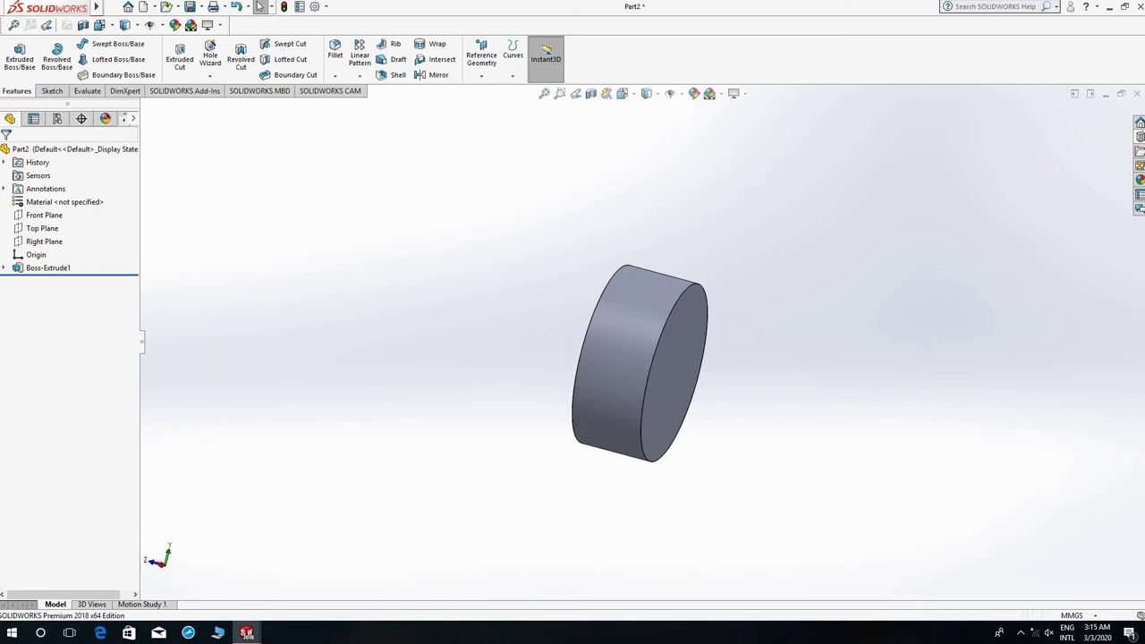
# Sketch a circle centred on the origin on the disc's end face, viewed Normal To
pyautogui.click(20, 54)
pyautogui.click(691, 345)
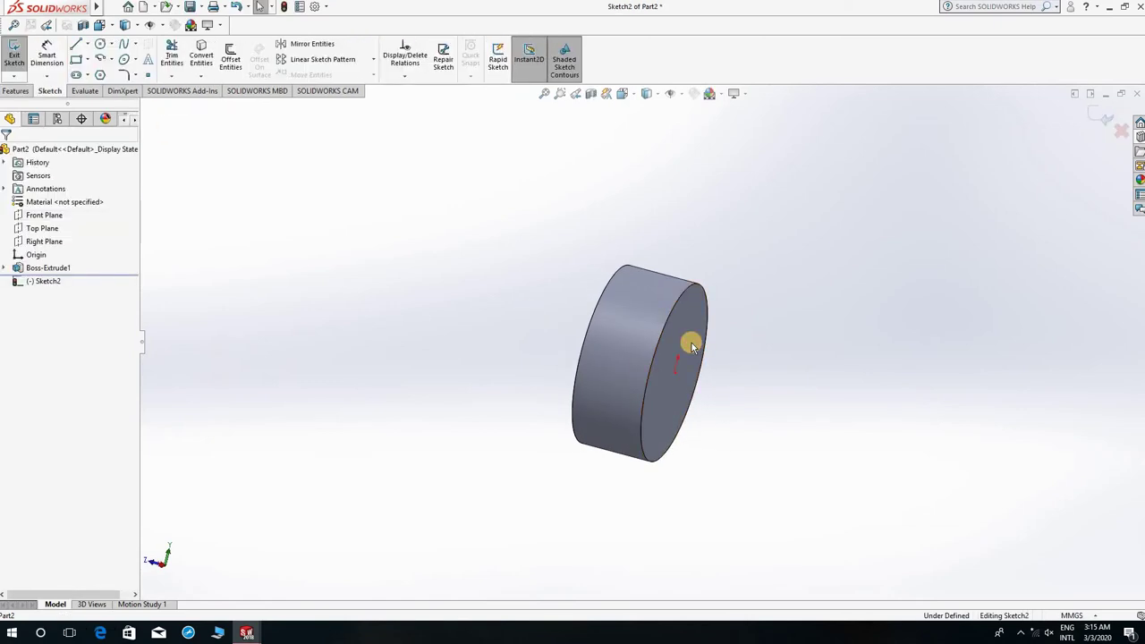
pyautogui.press('space')
pyautogui.click(801, 424)
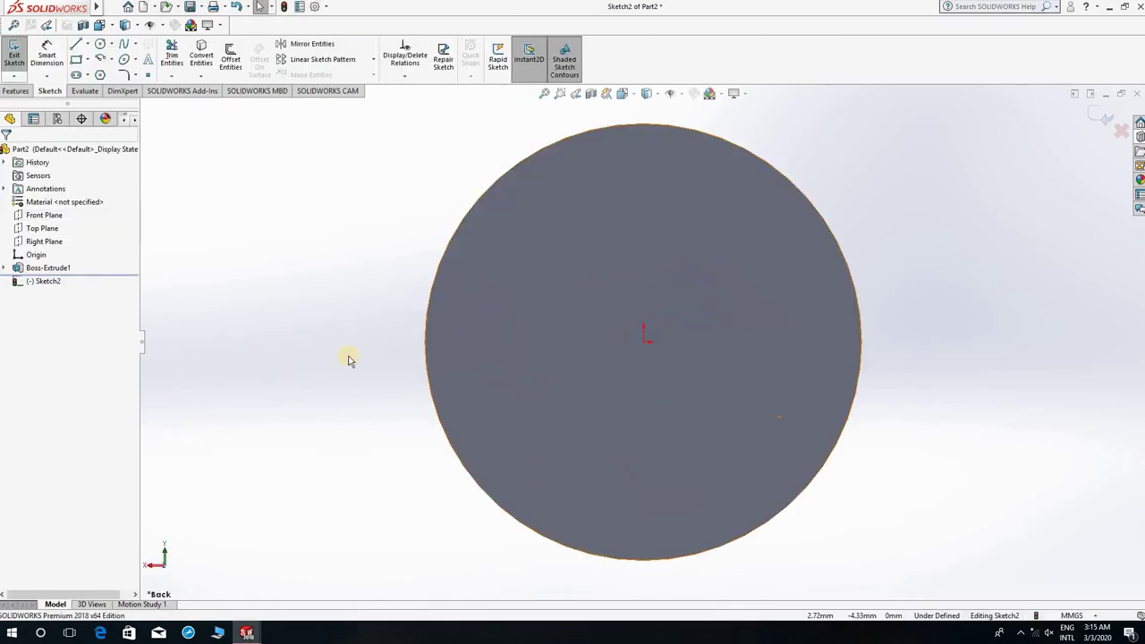
pyautogui.click(100, 44)
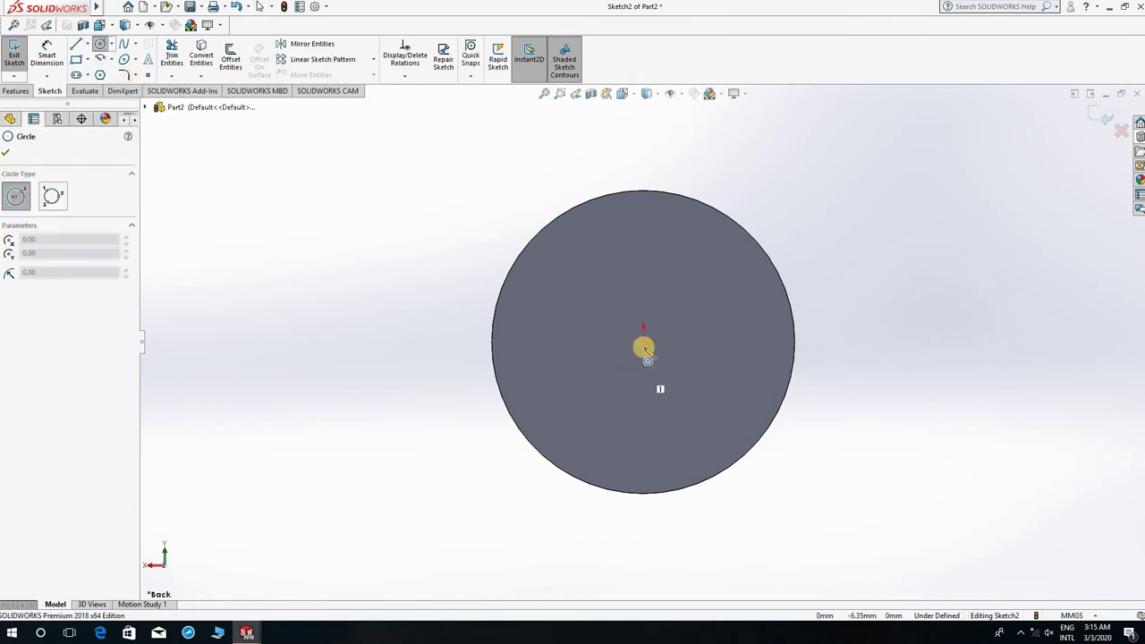
pyautogui.click(644, 342)
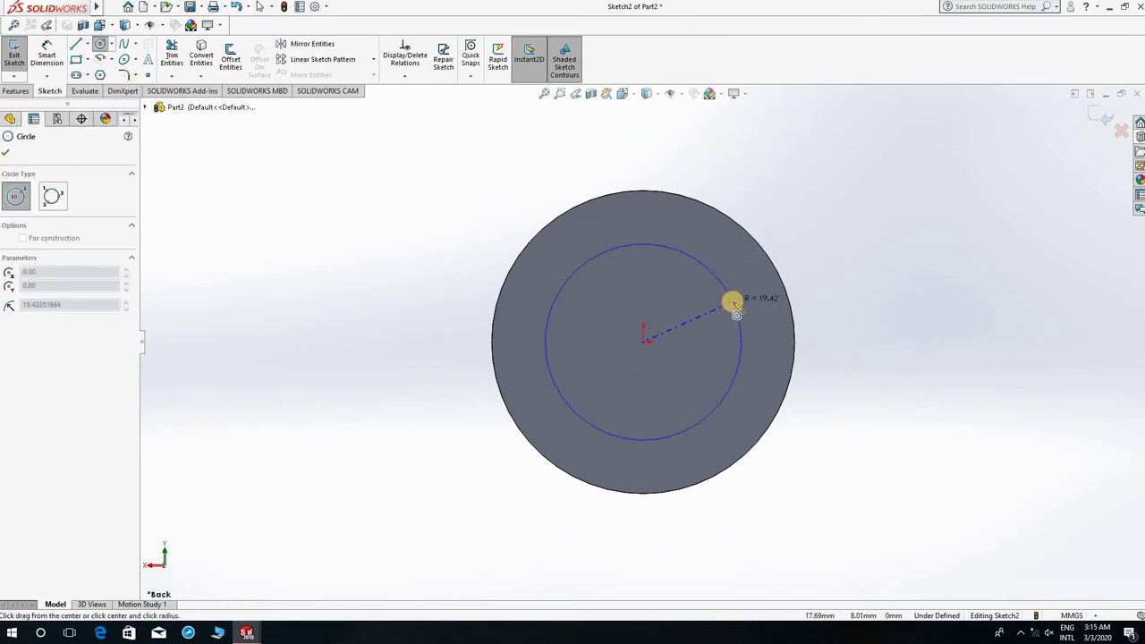
pyautogui.click(733, 301)
# Dimension the new circle to 48 mm diameter
pyautogui.click(46, 52)
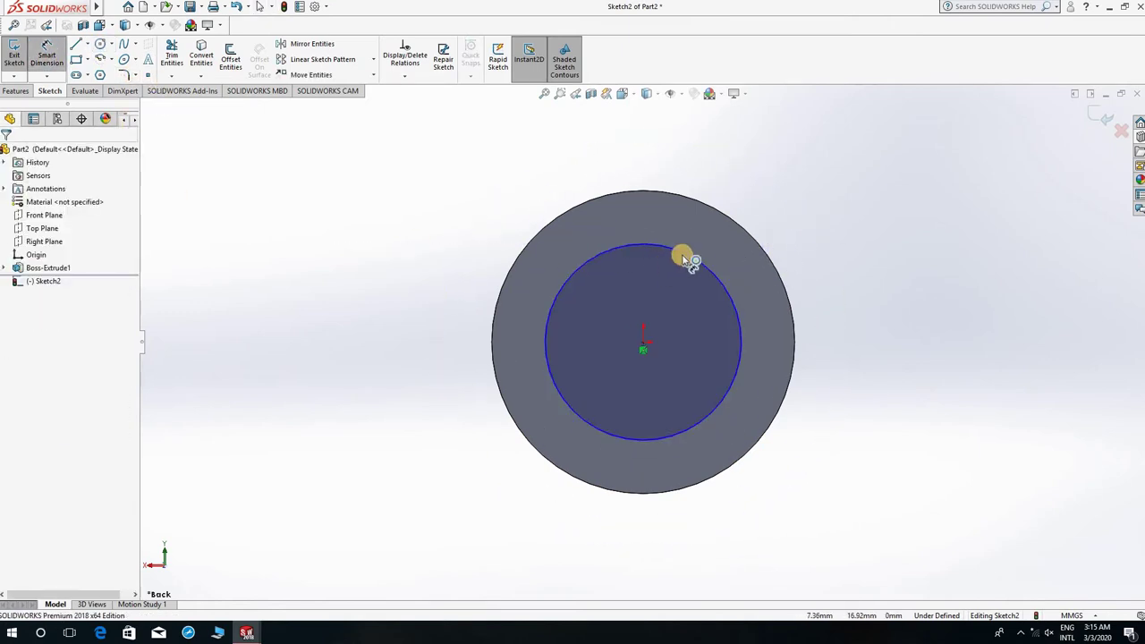
pyautogui.click(680, 255)
pyautogui.click(880, 339)
pyautogui.write('48')
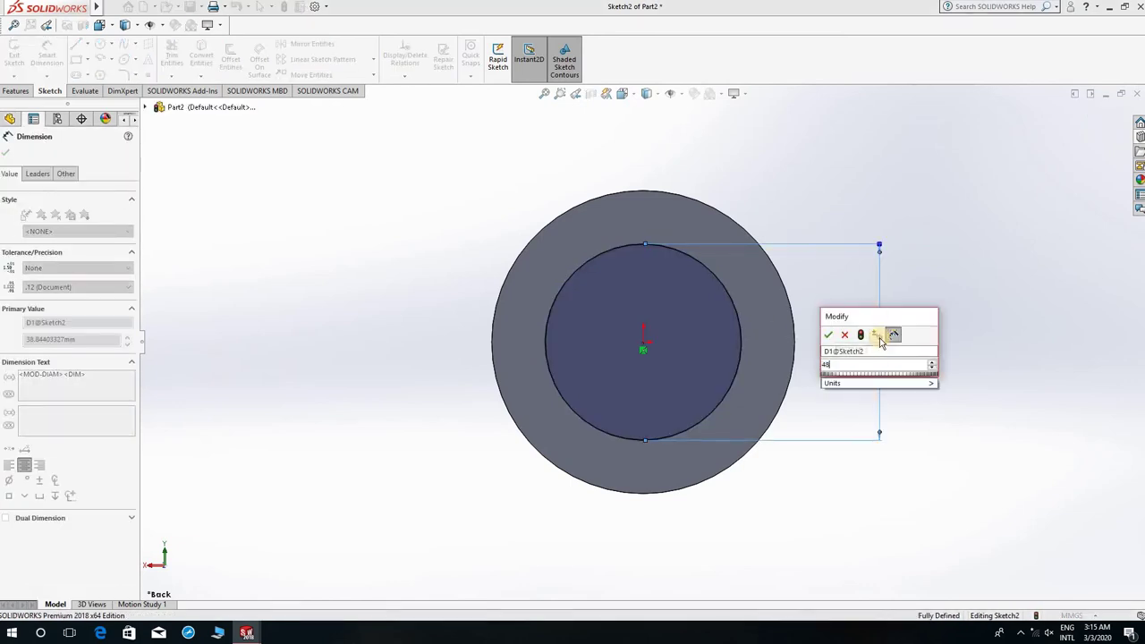
pyautogui.press('Return')
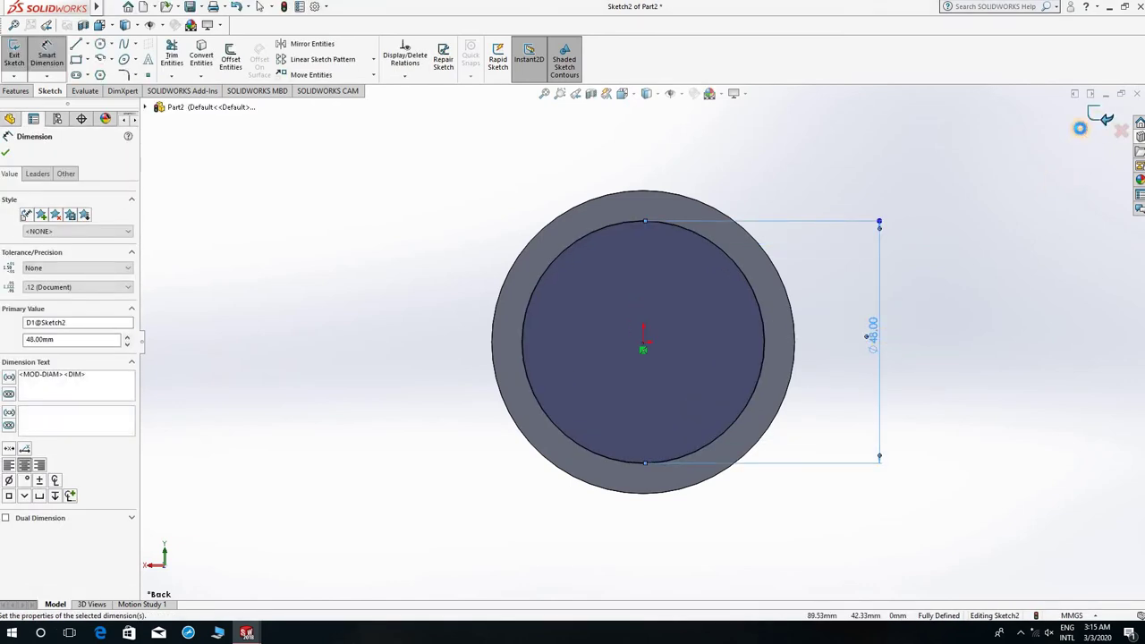
# Extrude the 48 mm circle 71 mm using a depth expression
pyautogui.press('e')
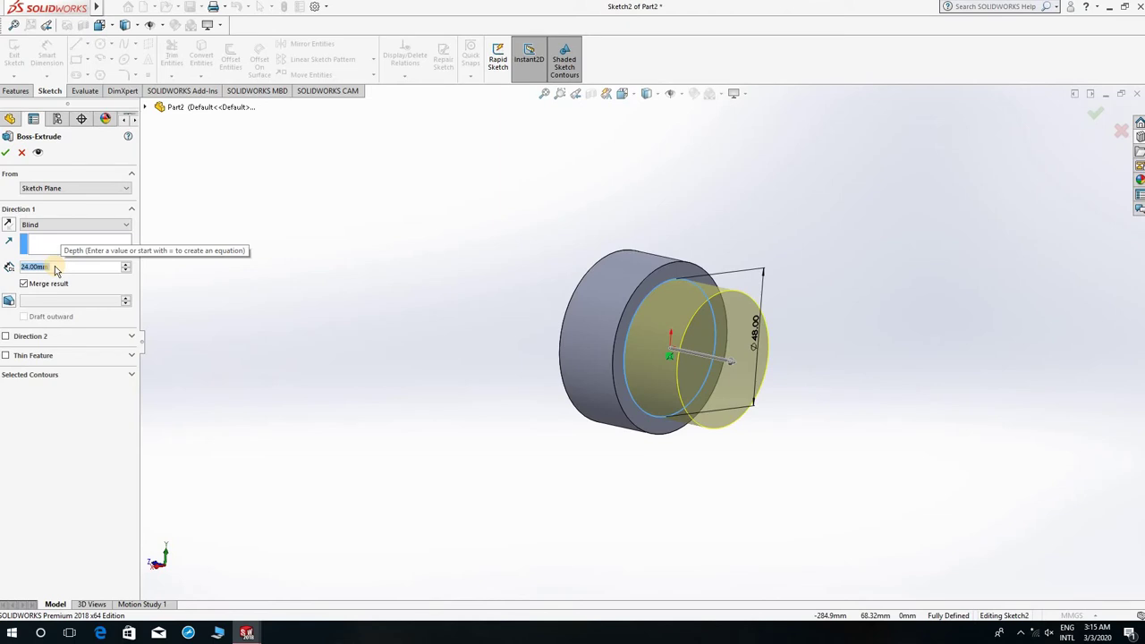
pyautogui.write('30')
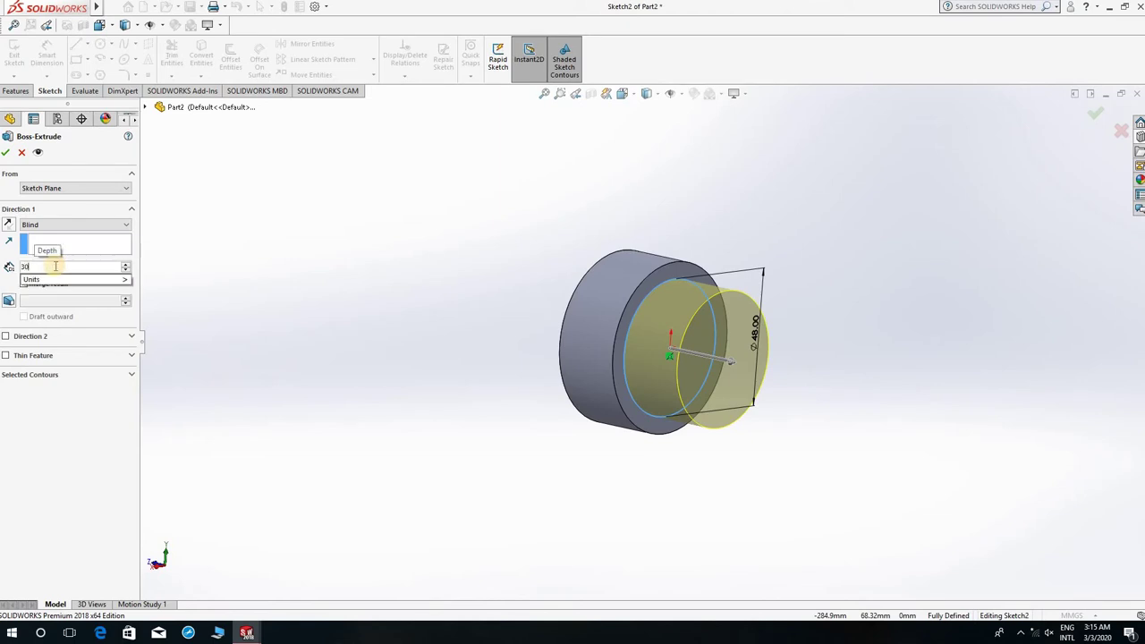
pyautogui.write('-24')
pyautogui.write('+15')
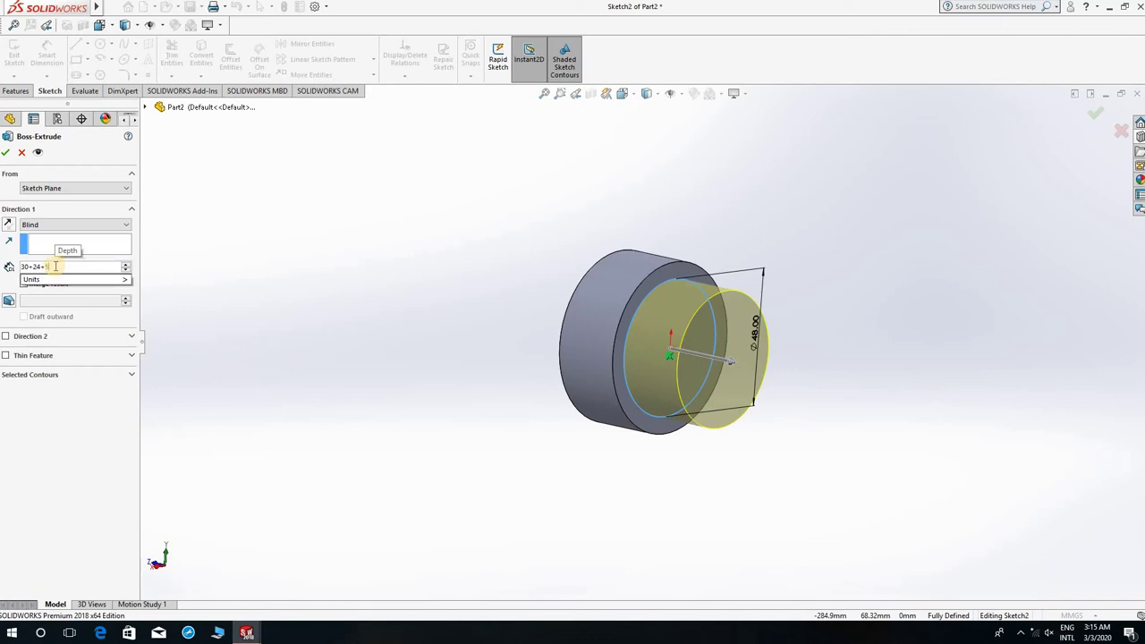
pyautogui.write('-1')
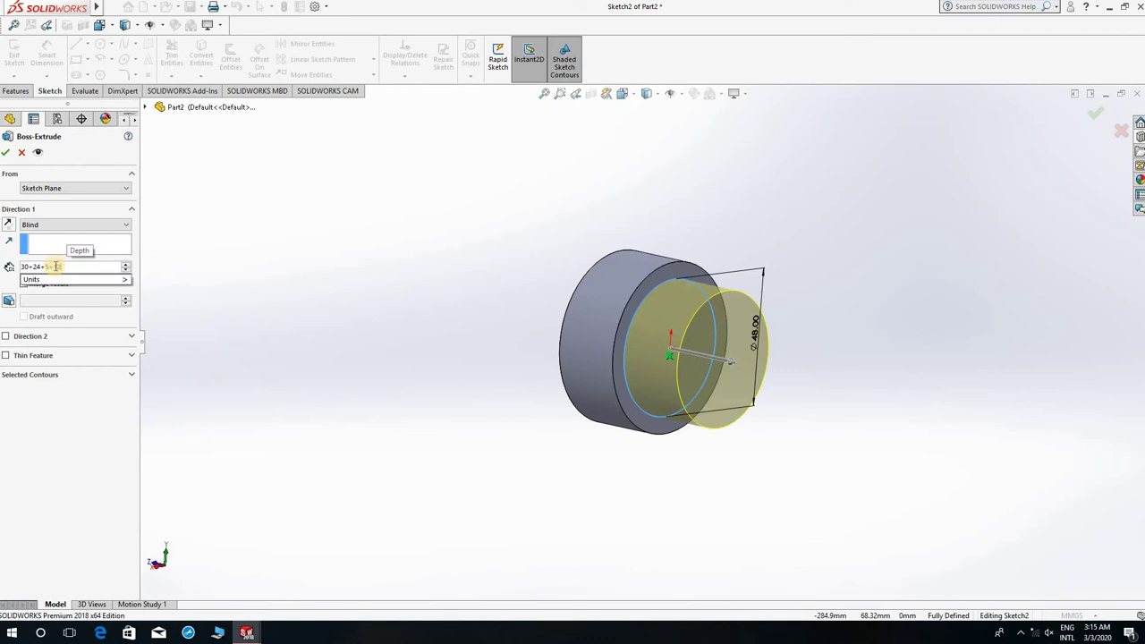
pyautogui.press('Return')
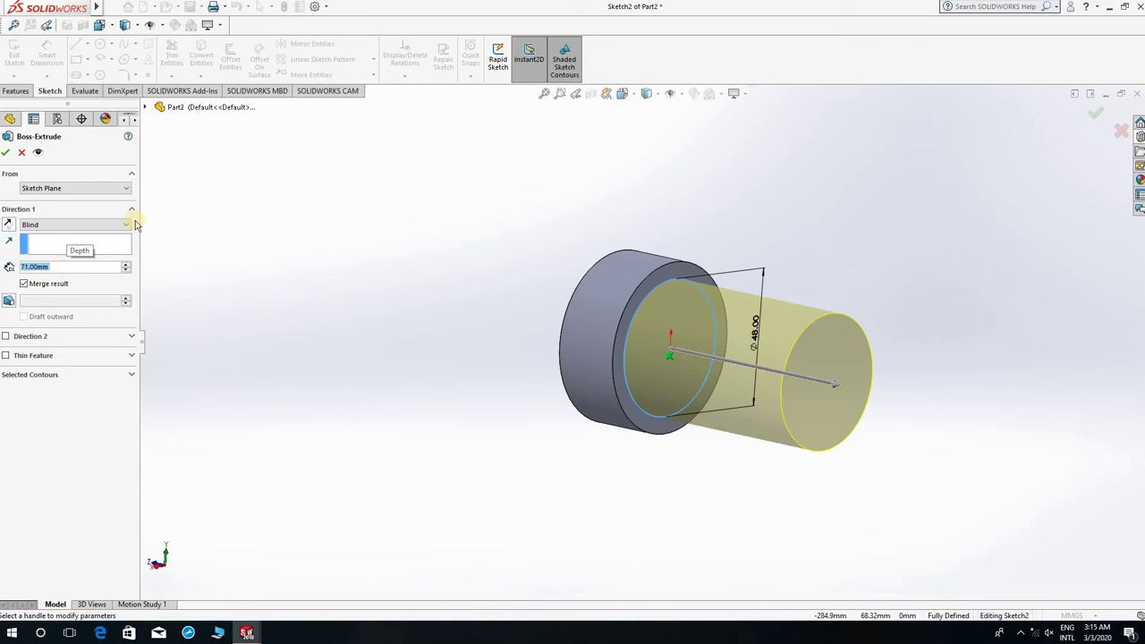
pyautogui.click(1096, 117)
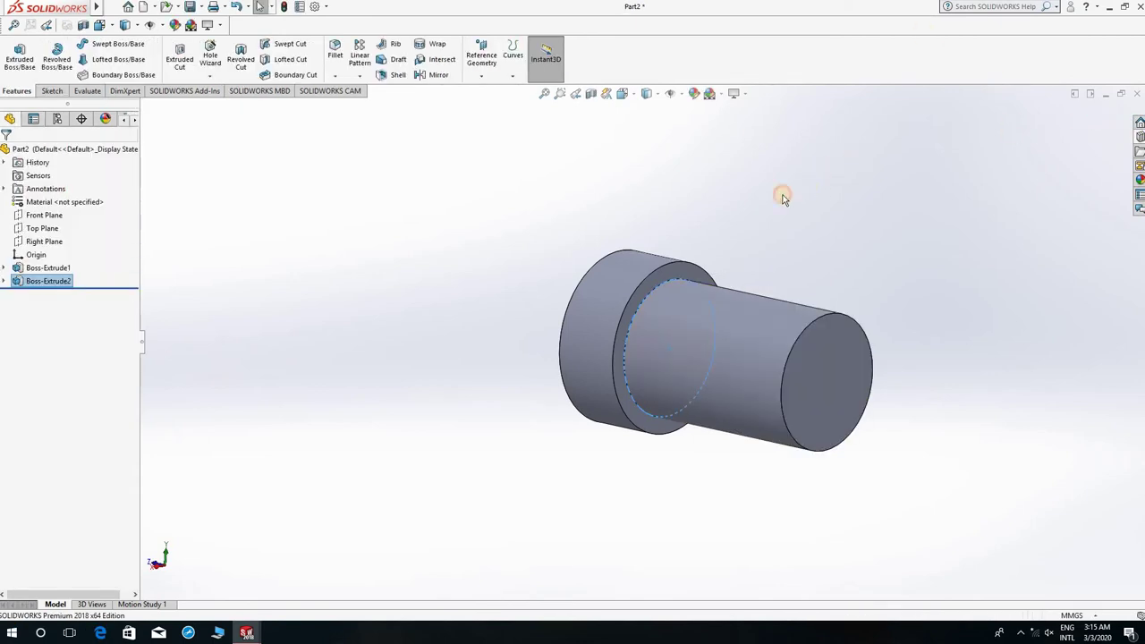
pyautogui.scroll(3, 770, 224)
# Sketch a circle centred on the origin on the end face of the 48 mm shaft
pyautogui.moveTo(759, 258)
pyautogui.mouseDown(button='middle')
pyautogui.moveTo(782, 409)
pyautogui.moveTo(855, 378)
pyautogui.mouseUp(button='middle')
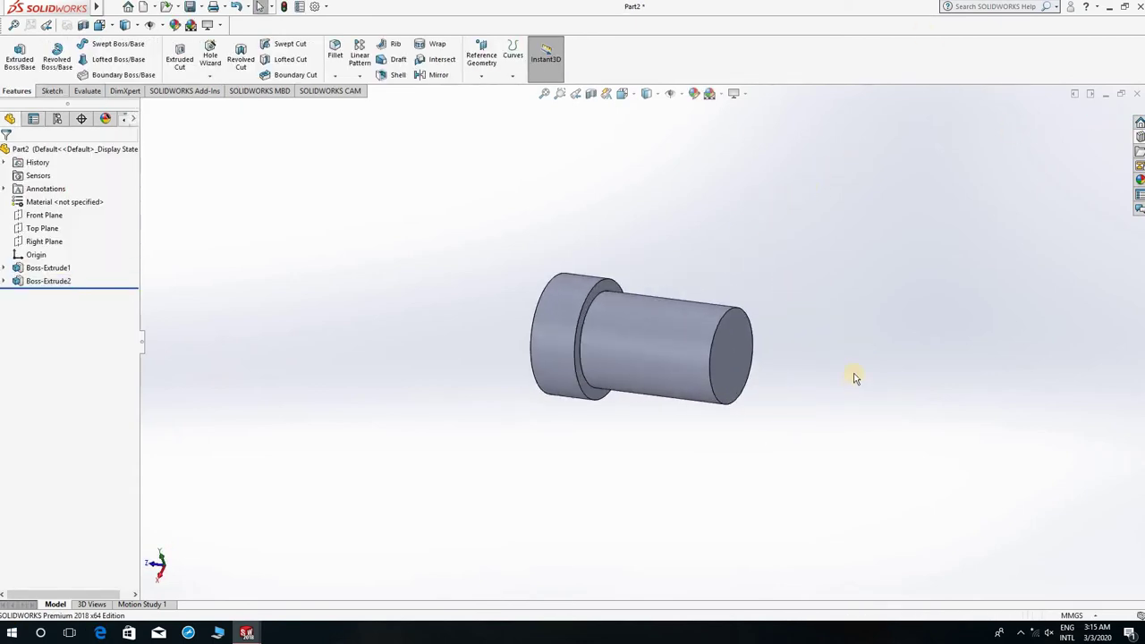
pyautogui.click(34, 65)
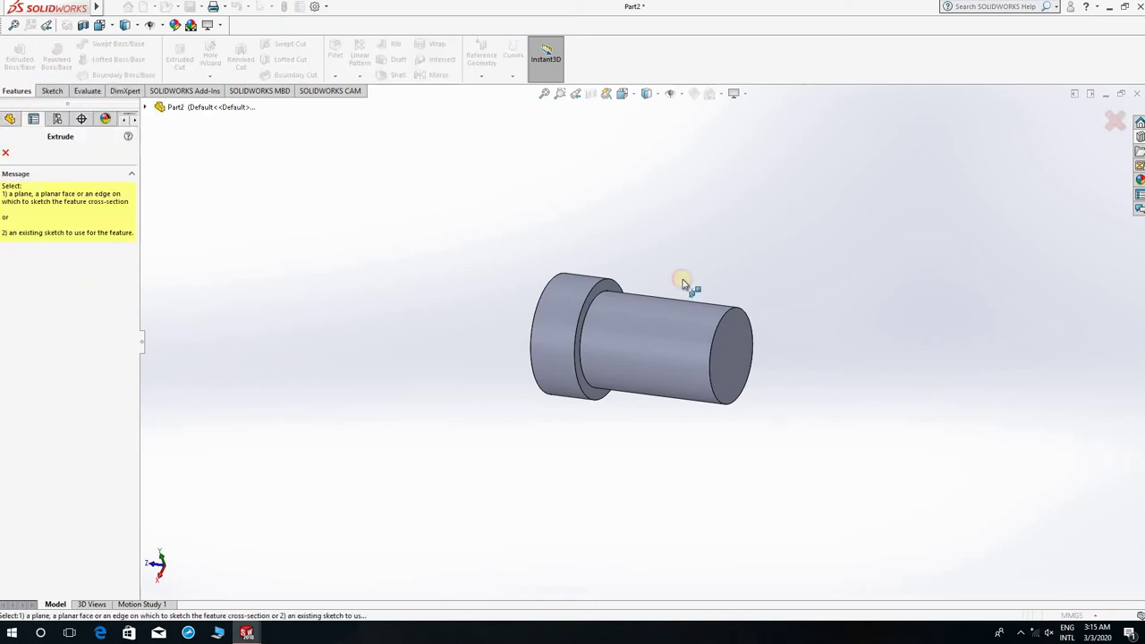
pyautogui.click(732, 349)
pyautogui.press('space')
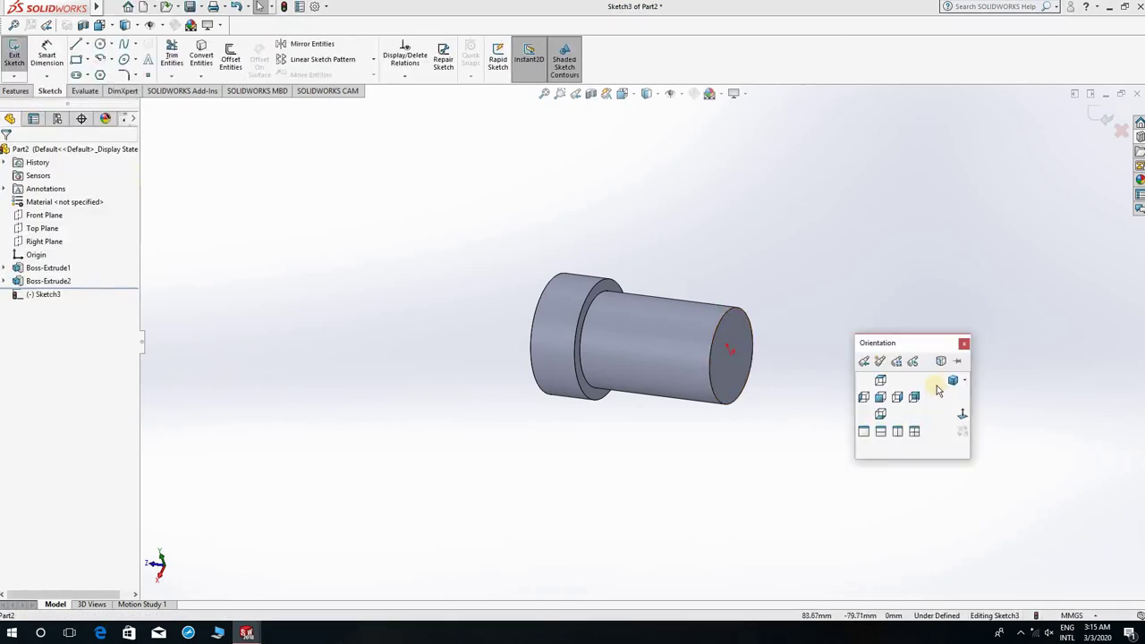
pyautogui.click(961, 413)
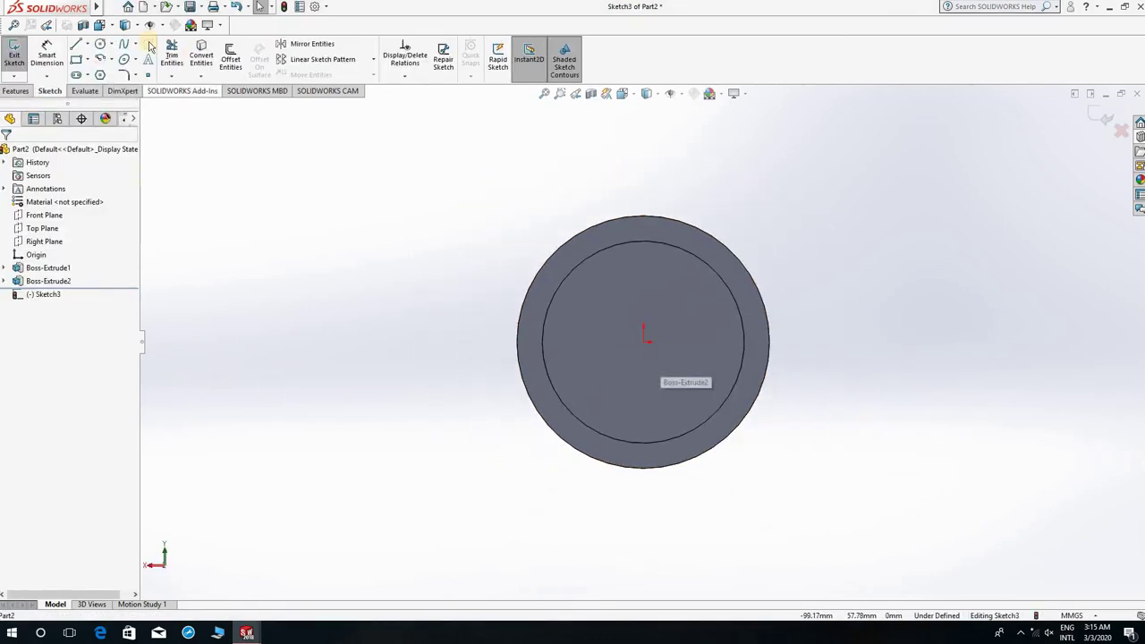
pyautogui.click(104, 49)
pyautogui.click(644, 337)
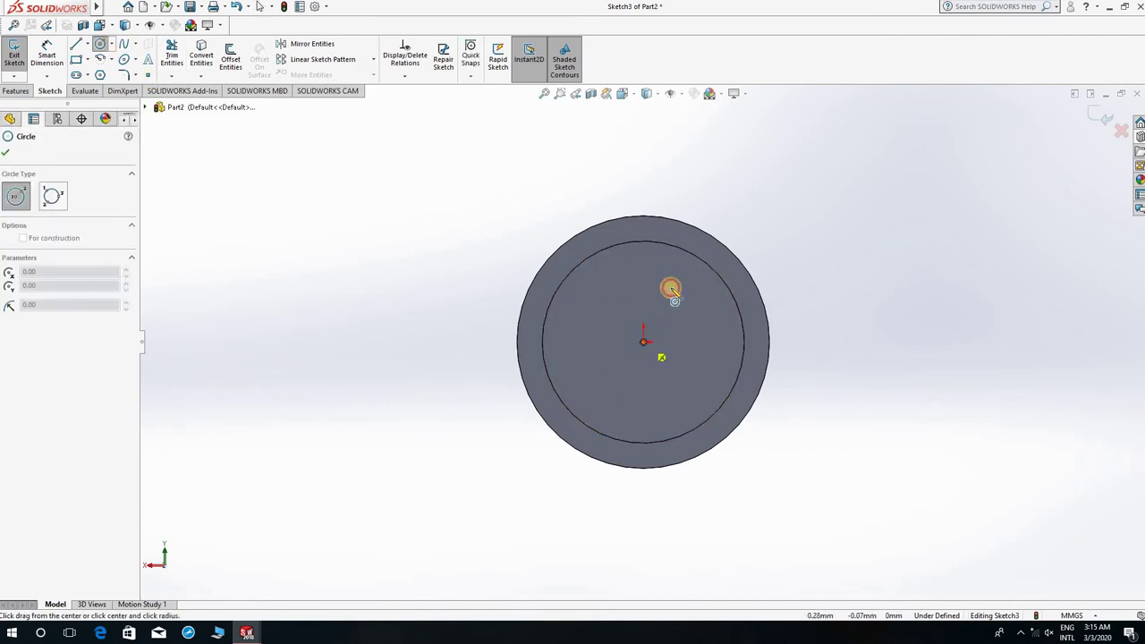
pyautogui.click(670, 286)
# Dimension the new circle to 24 mm diameter
pyautogui.press('d')
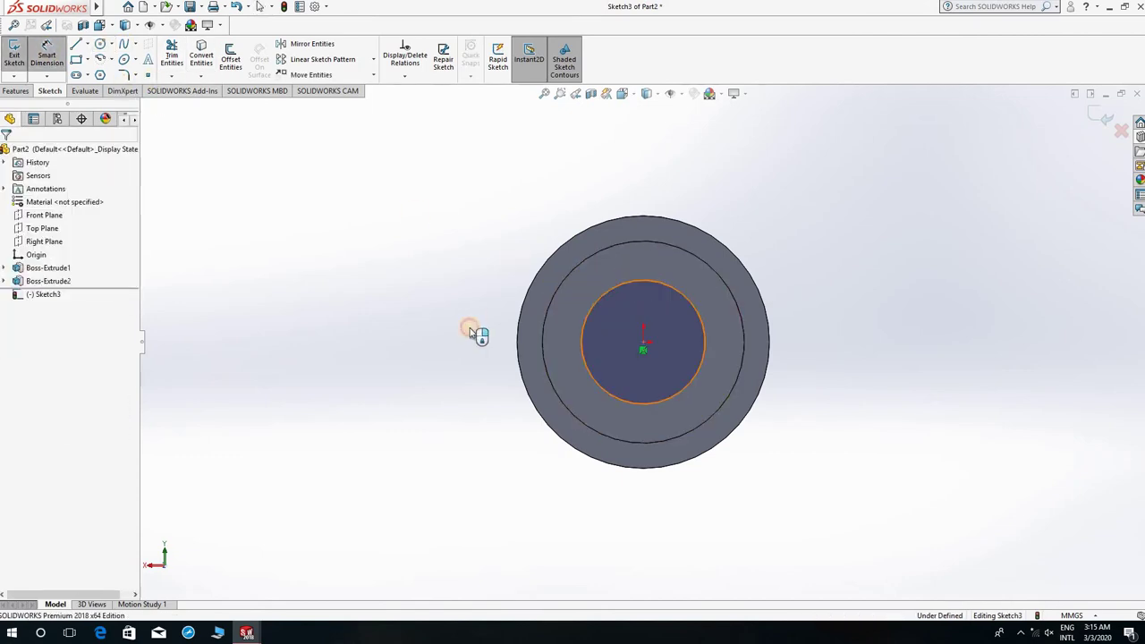
pyautogui.click(644, 281)
pyautogui.click(465, 335)
pyautogui.write('24')
pyautogui.press('Return')
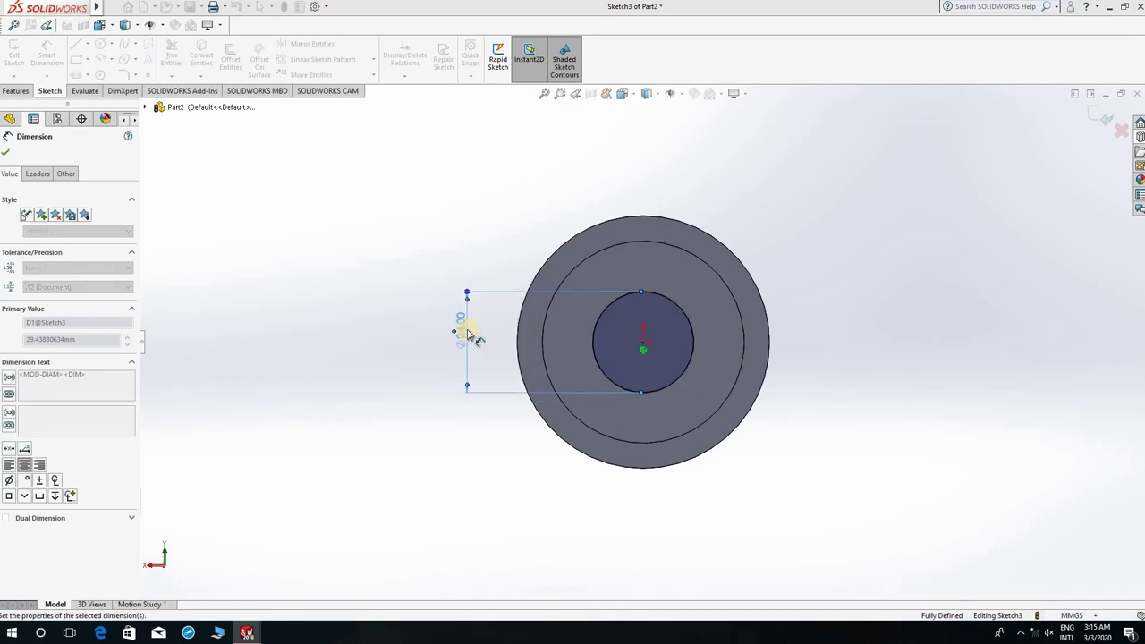
# Extrude the 24 mm circle as a boss off the shaft end
pyautogui.hotkey('ctrl', '7')
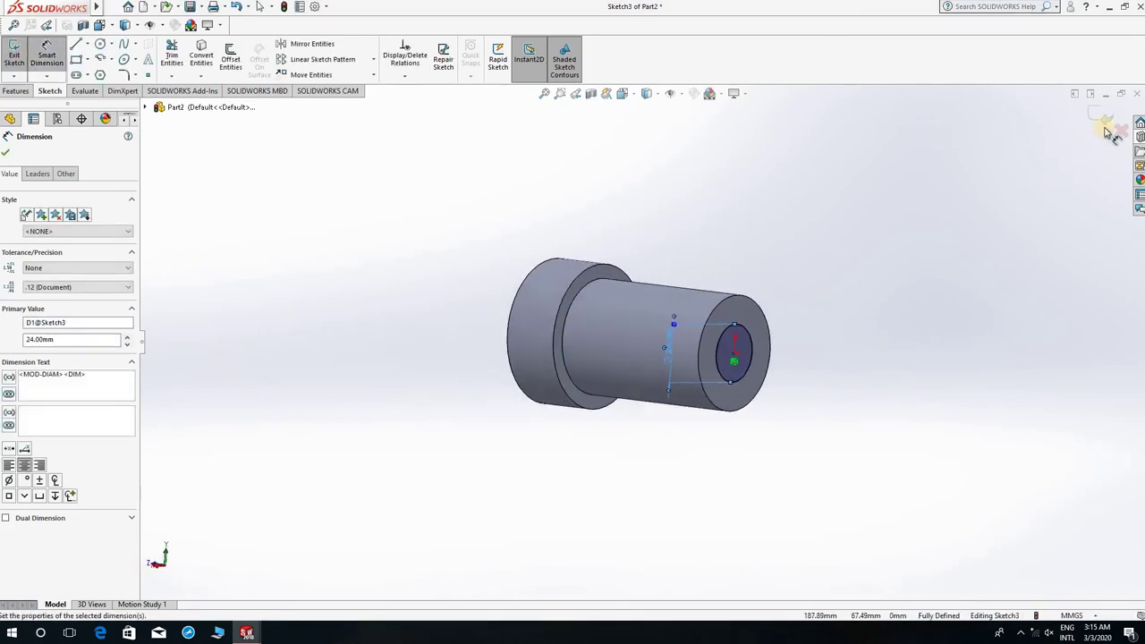
pyautogui.click(1101, 109)
pyautogui.write('e')
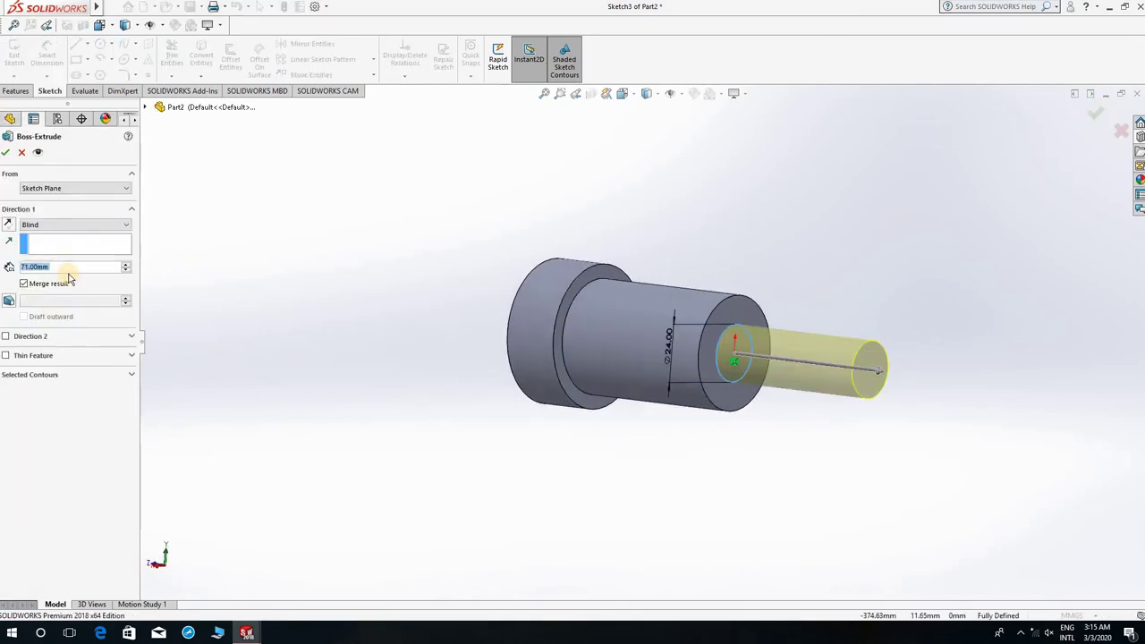
pyautogui.write('20')
pyautogui.press('Return')
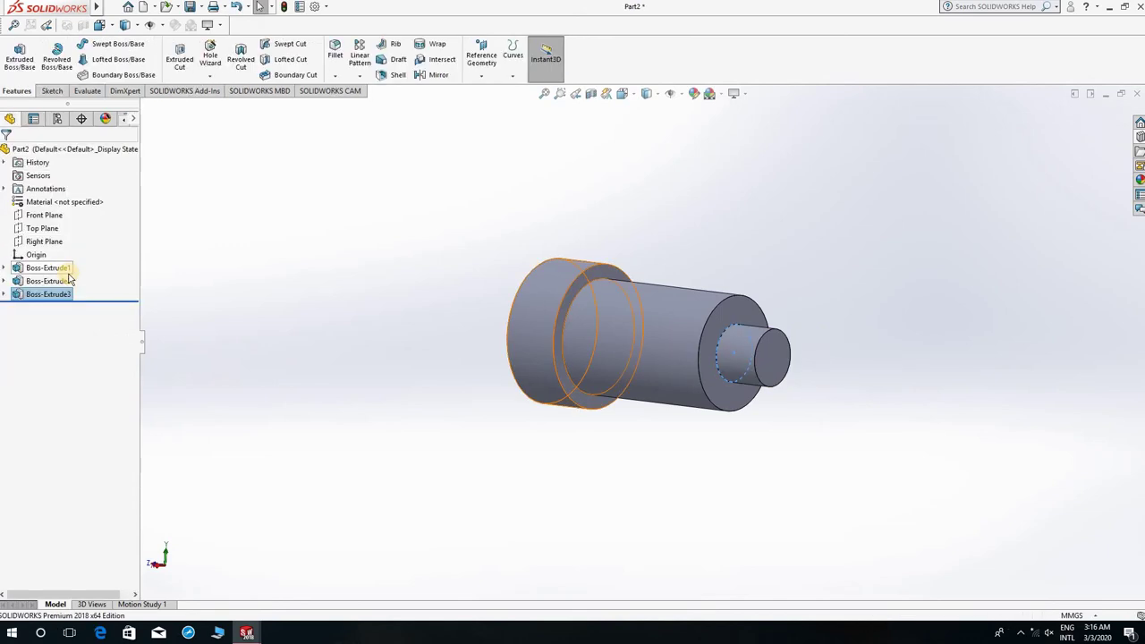
# Start an Extruded Cut on the large end face and view it Normal To
pyautogui.moveTo(572, 209)
pyautogui.mouseDown(button='middle')
pyautogui.moveTo(609, 212)
pyautogui.moveTo(683, 256)
pyautogui.moveTo(613, 304)
pyautogui.mouseUp(button='middle')
pyautogui.click(183, 67)
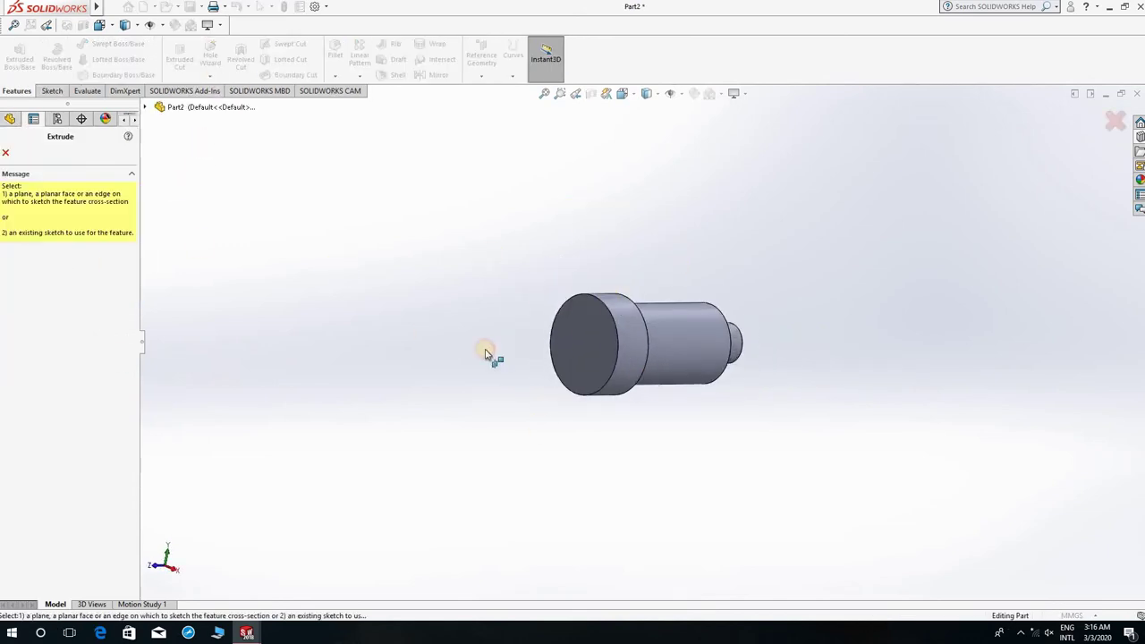
pyautogui.click(583, 333)
pyautogui.press('space')
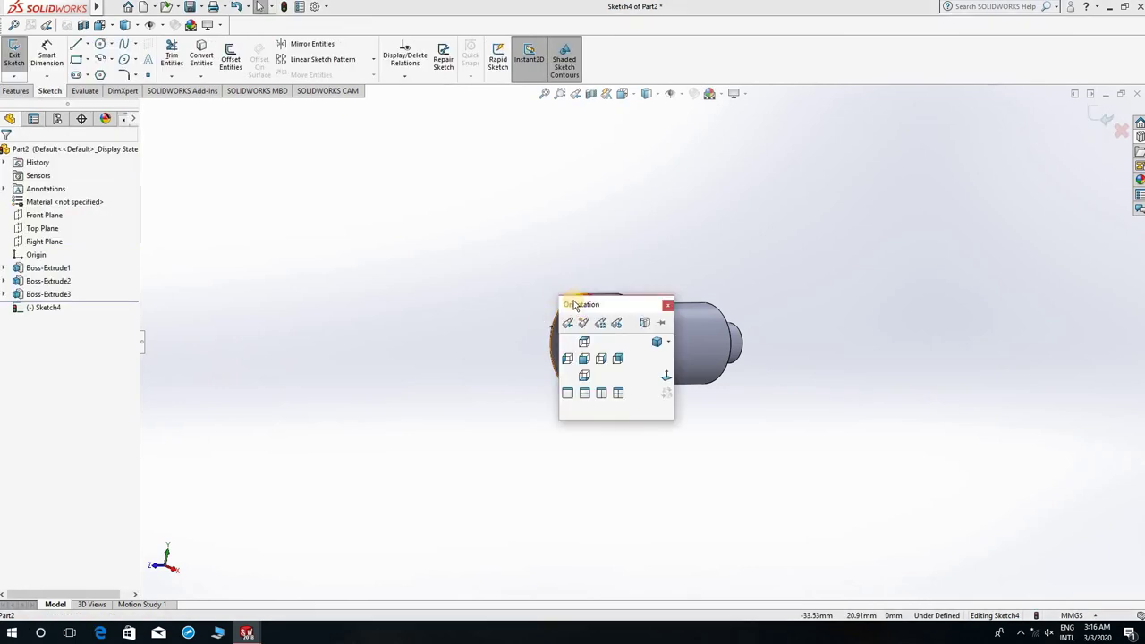
pyautogui.click(663, 376)
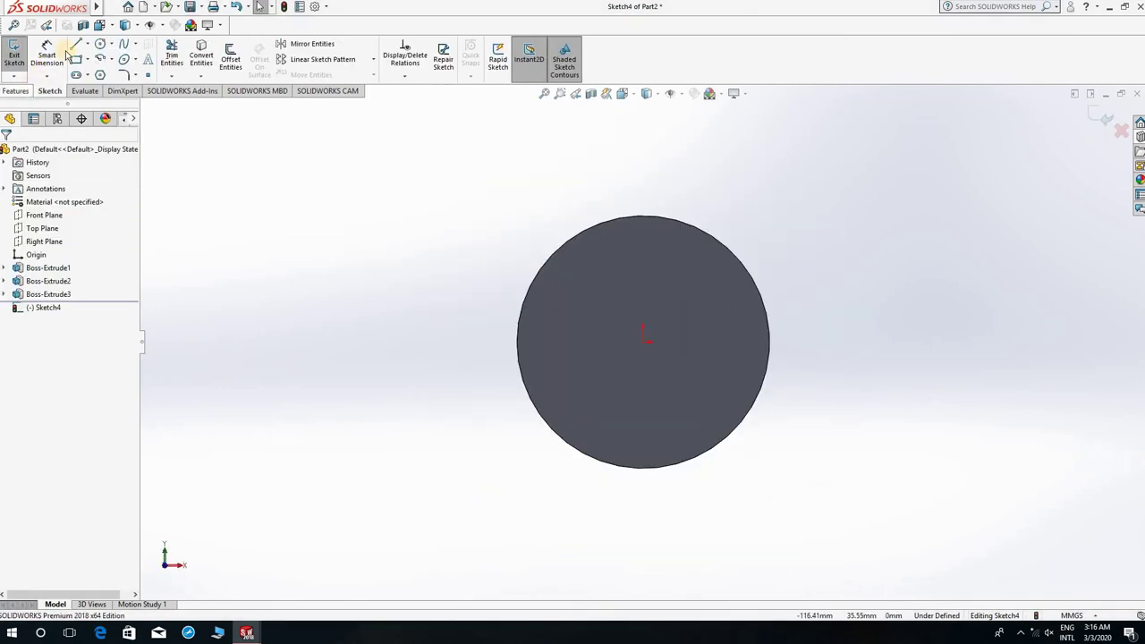
# Draw a circle centred on the origin, dimension it to 30 mm diameter and exit the sketch
pyautogui.click(100, 44)
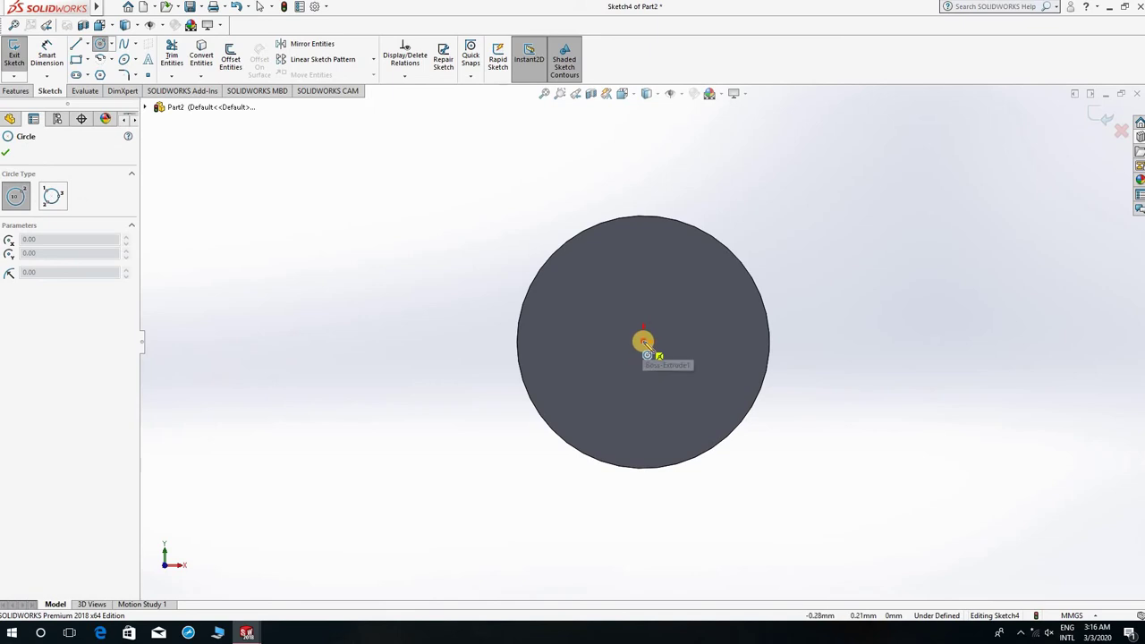
pyautogui.click(641, 344)
pyautogui.click(672, 286)
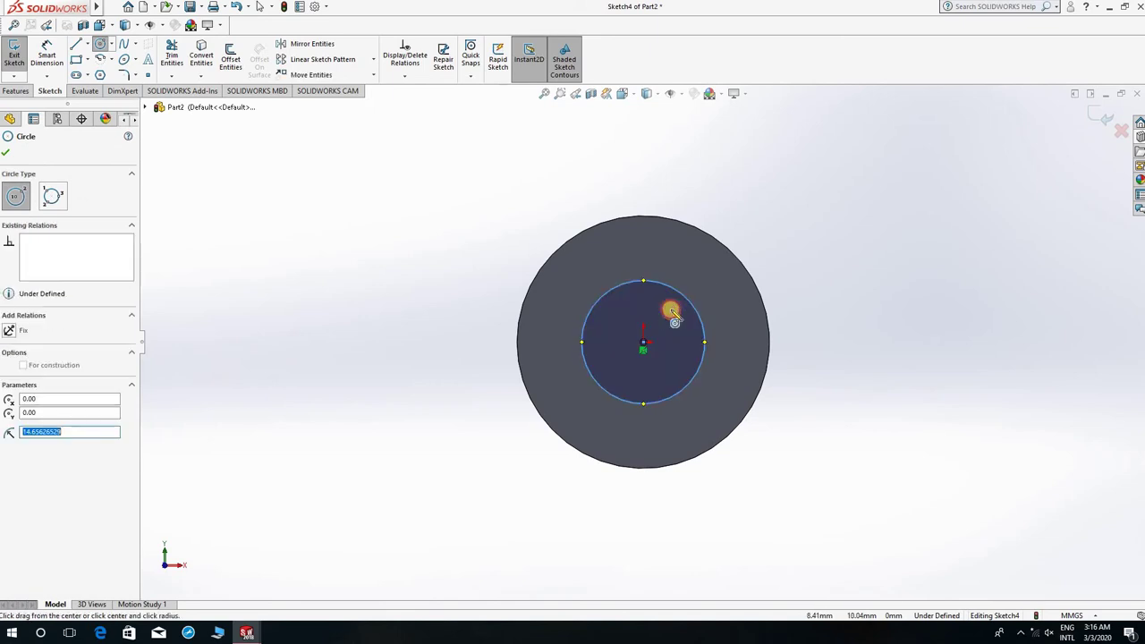
pyautogui.click(47, 54)
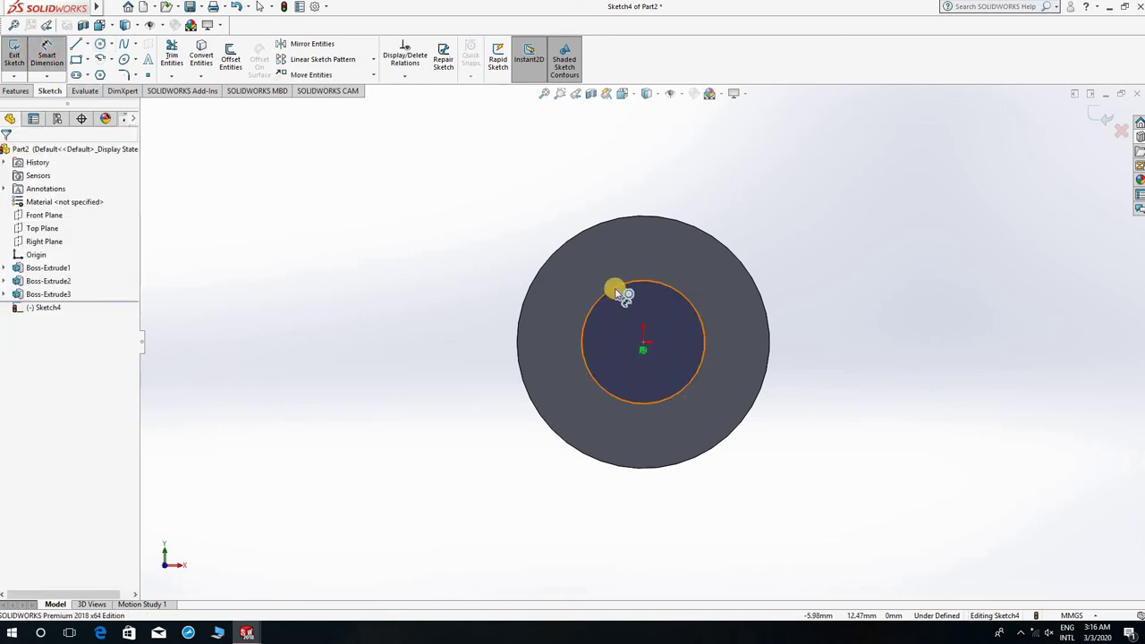
pyautogui.click(600, 300)
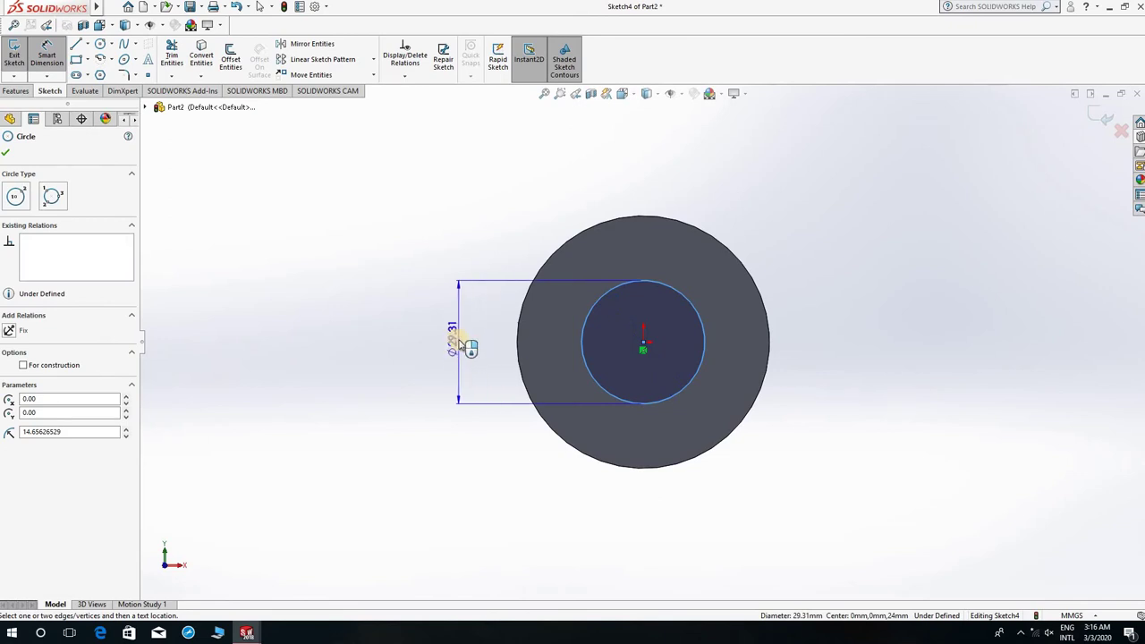
pyautogui.click(457, 341)
pyautogui.write('3')
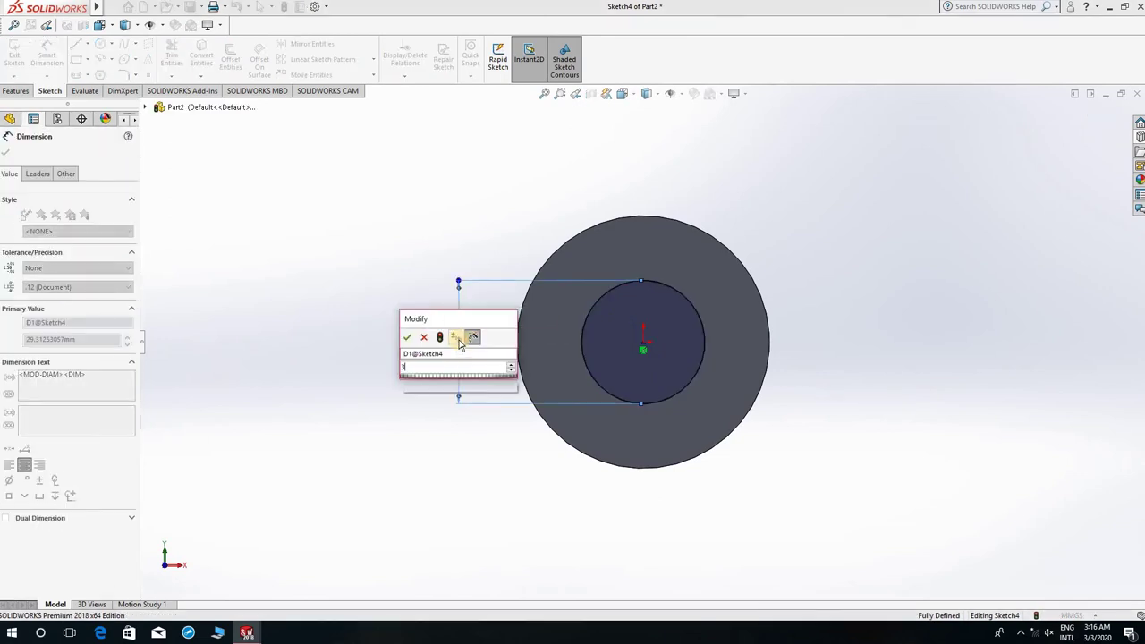
pyautogui.write('0')
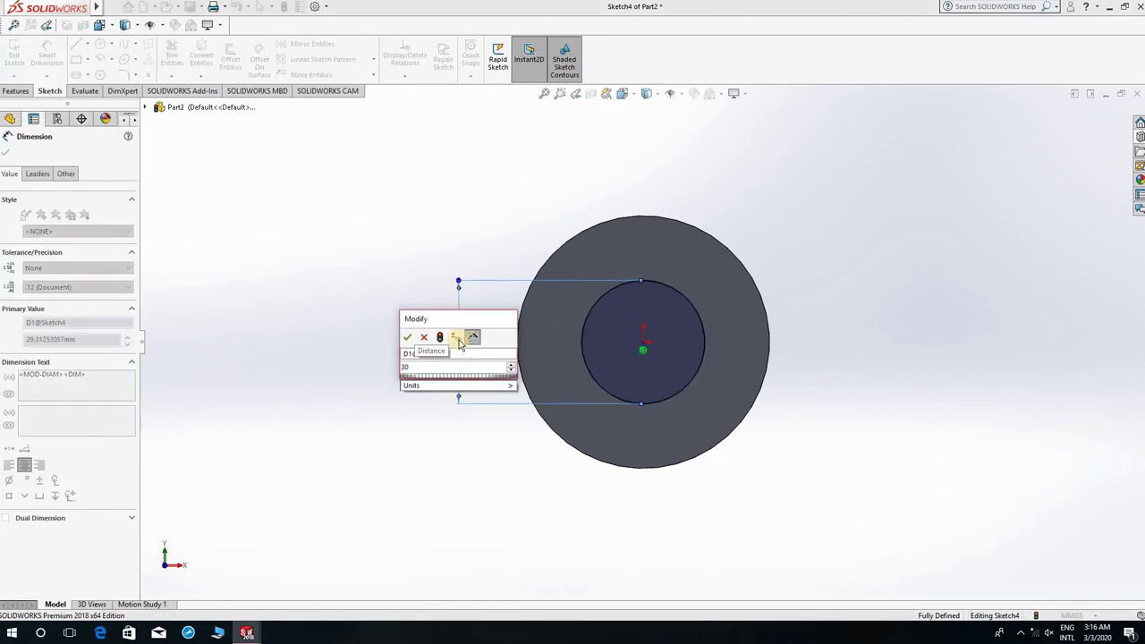
pyautogui.press('Return')
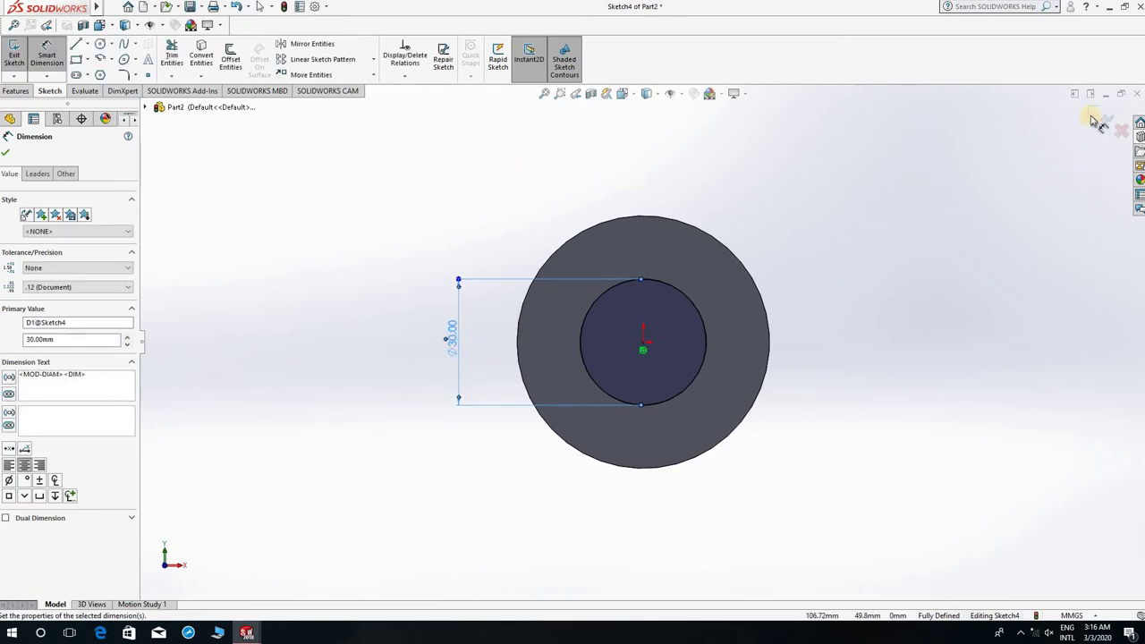
pyautogui.click(1100, 116)
pyautogui.moveTo(998, 284); pyautogui.dragTo(900, 291, button='right')
pyautogui.moveTo(813, 272); pyautogui.dragTo(741, 282, button='middle')
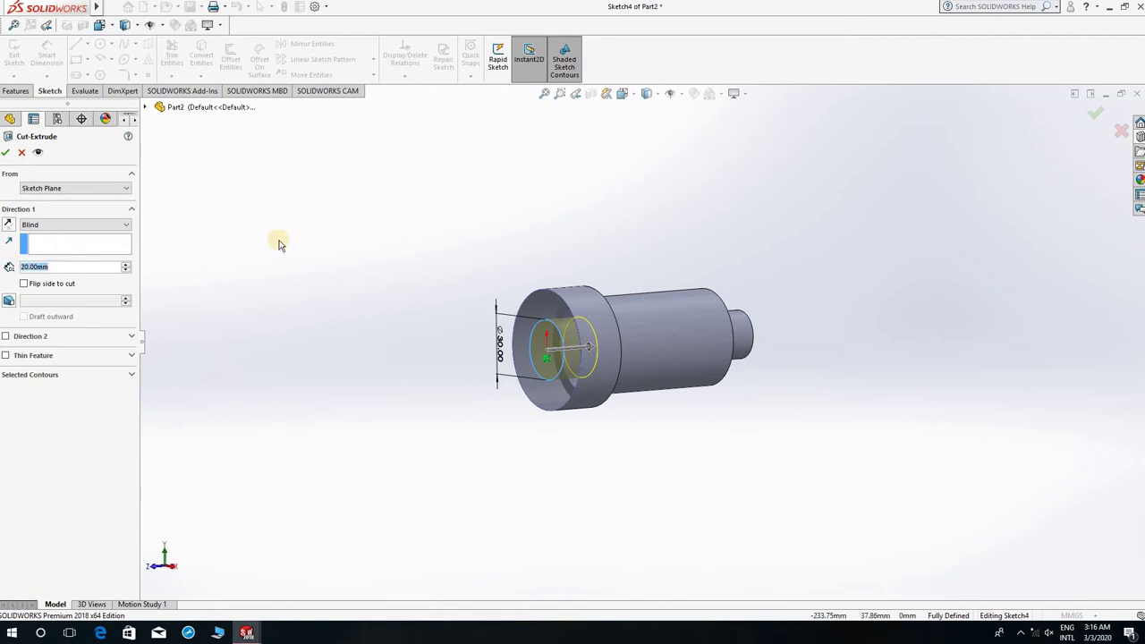
# Set the cut depth to 83 mm and accept Cut-Extrude1 hollowing the large end
pyautogui.write('4+30+2')
pyautogui.write('-')
pyautogui.write('30')
pyautogui.write('+2')
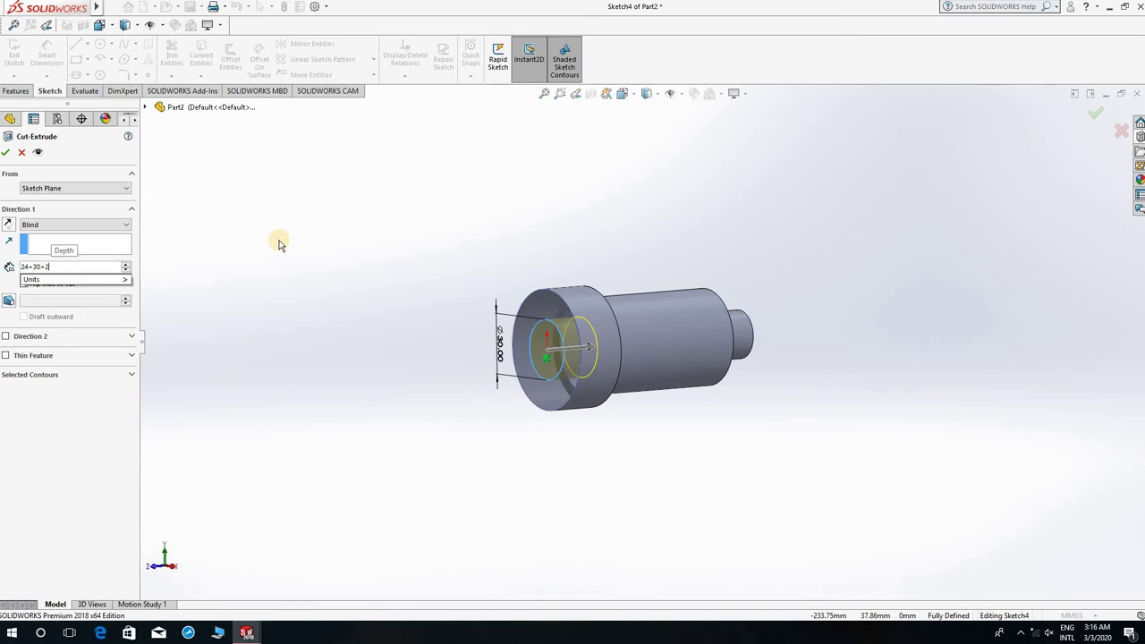
pyautogui.write('4+')
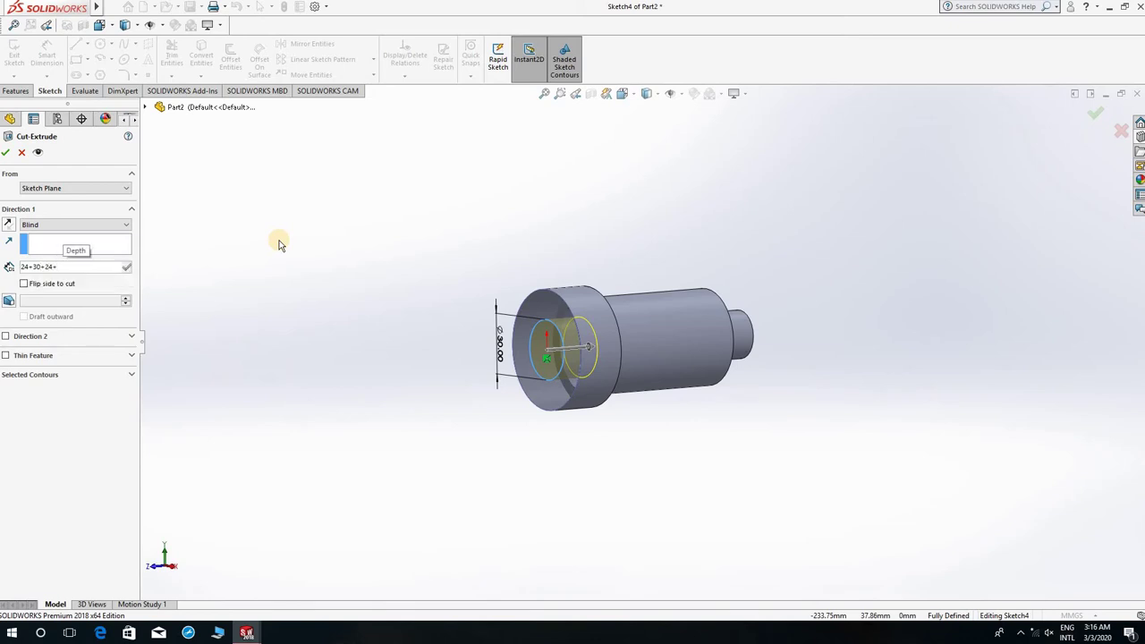
pyautogui.write('5')
pyautogui.press('Return')
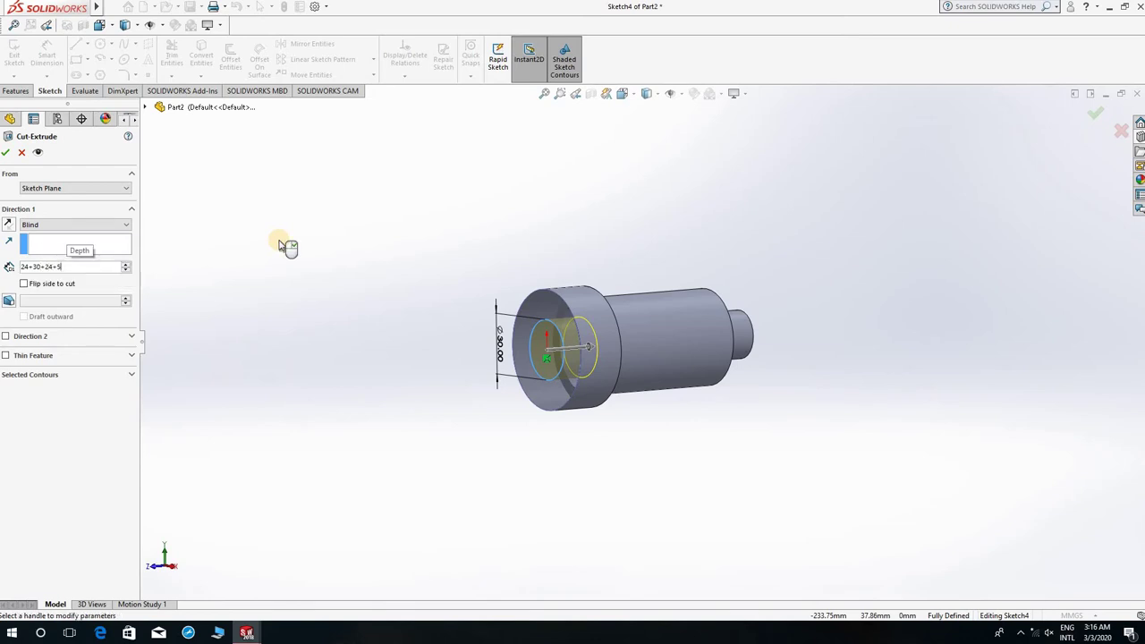
pyautogui.moveTo(799, 235)
pyautogui.mouseDown(button='middle')
pyautogui.moveTo(749, 220)
pyautogui.moveTo(895, 201)
pyautogui.mouseUp(button='middle')
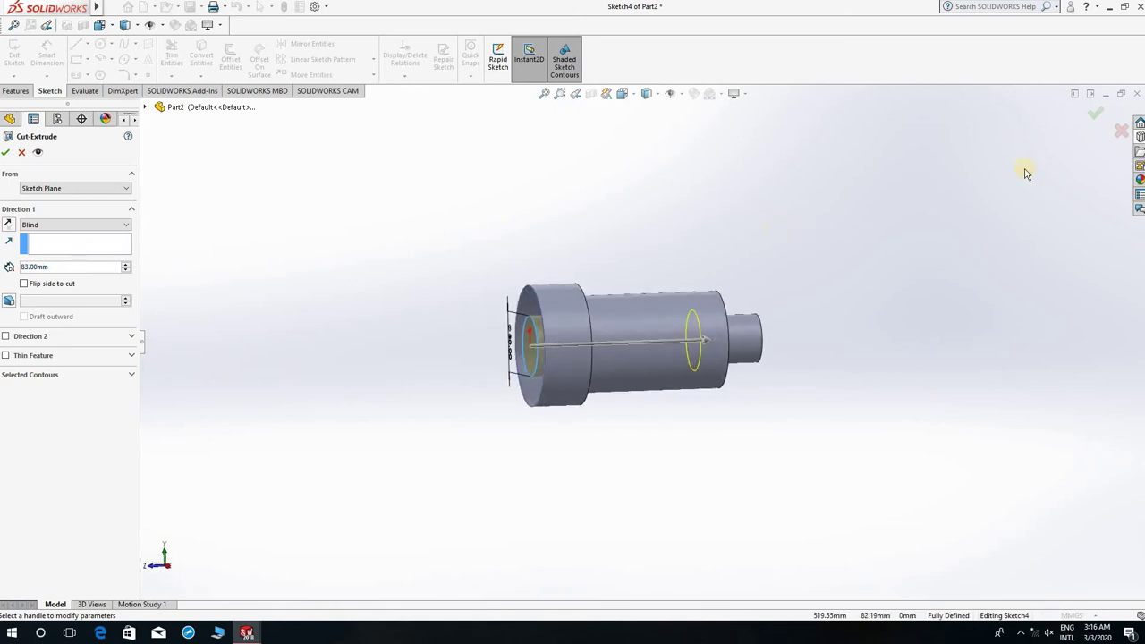
pyautogui.click(1096, 119)
pyautogui.moveTo(737, 277)
pyautogui.mouseDown(button='middle')
pyautogui.moveTo(843, 268)
pyautogui.moveTo(805, 294)
pyautogui.moveTo(724, 289)
pyautogui.moveTo(682, 394)
pyautogui.mouseUp(button='middle')
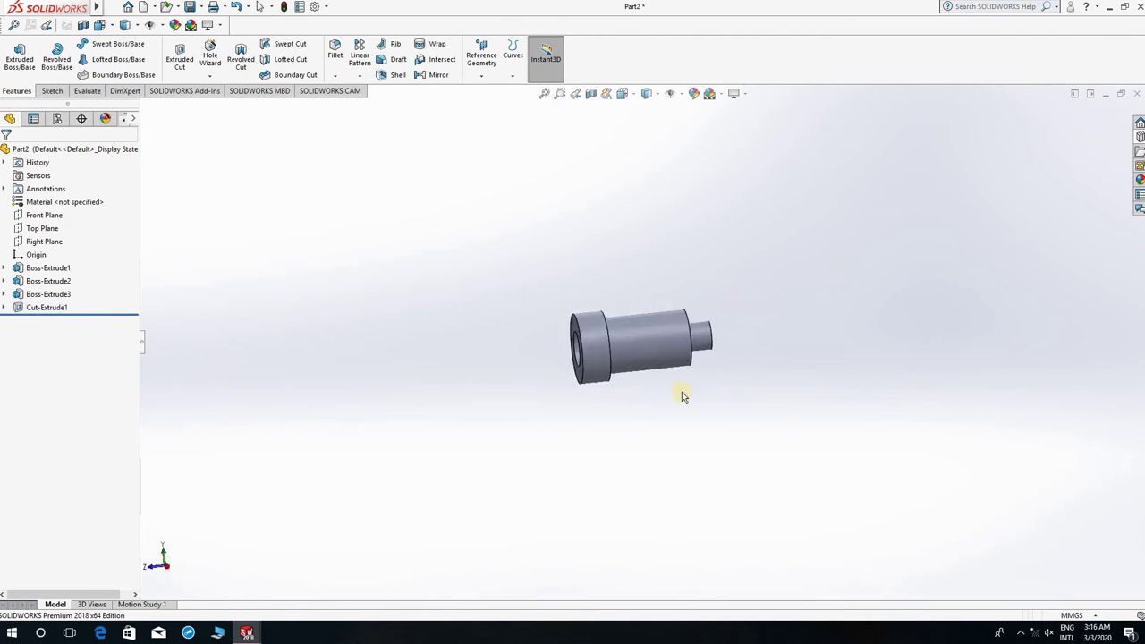
pyautogui.scroll(-2, 680, 389)
# Start a sketch on Top Plane, view it Normal To, and draw a rectangle from the shaft's origin
pyautogui.scroll(-2, 742, 242)
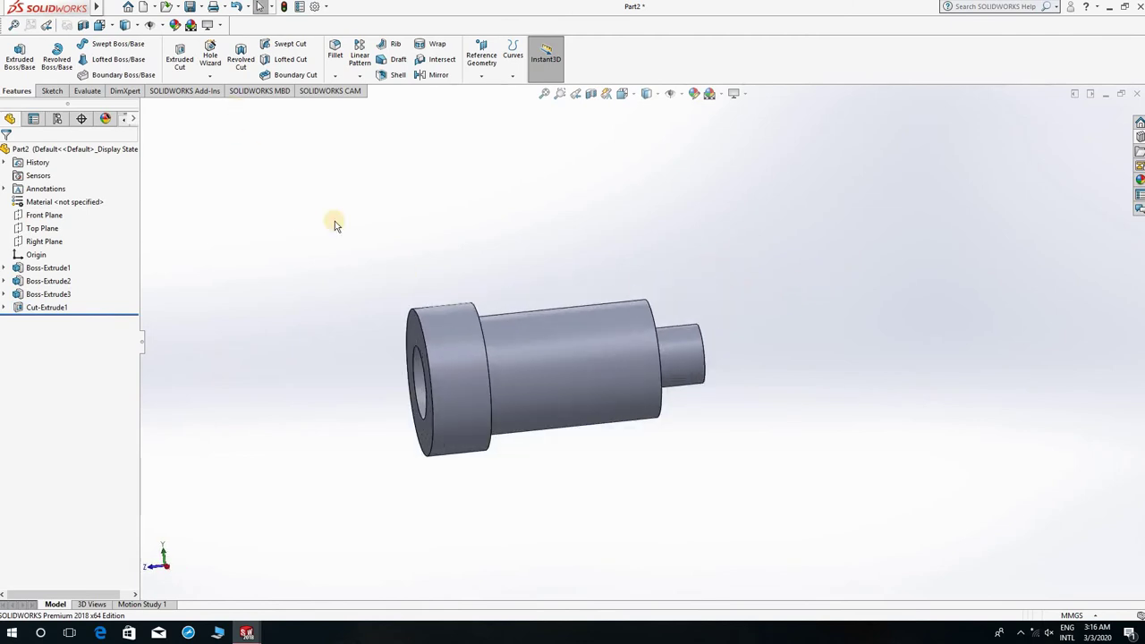
pyautogui.moveTo(378, 216); pyautogui.dragTo(352, 205, button='middle')
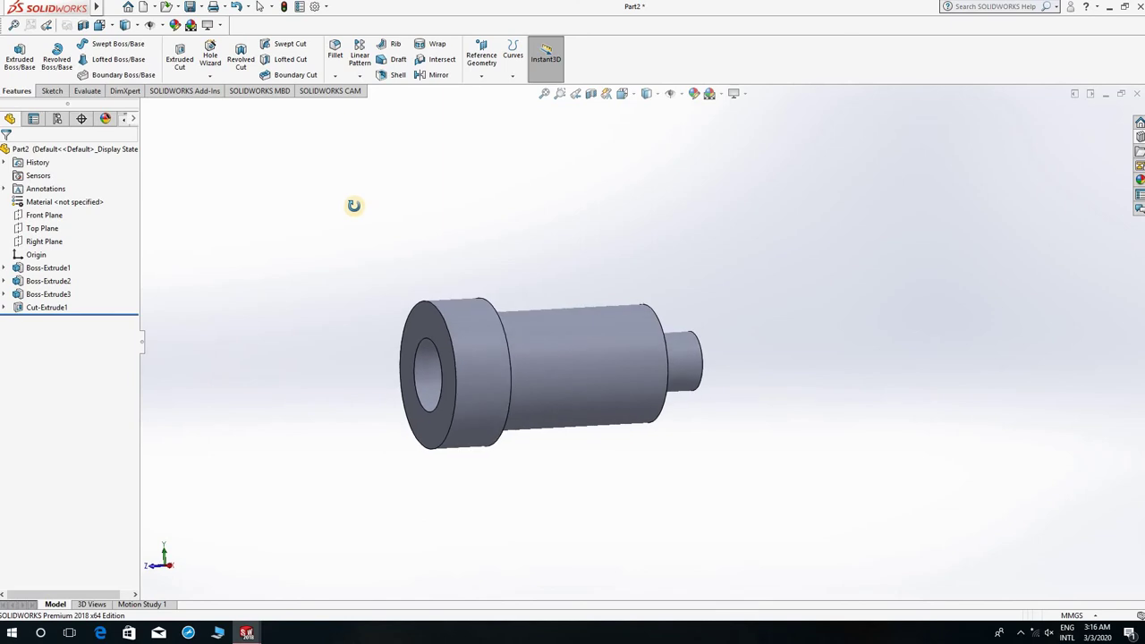
pyautogui.click(43, 229)
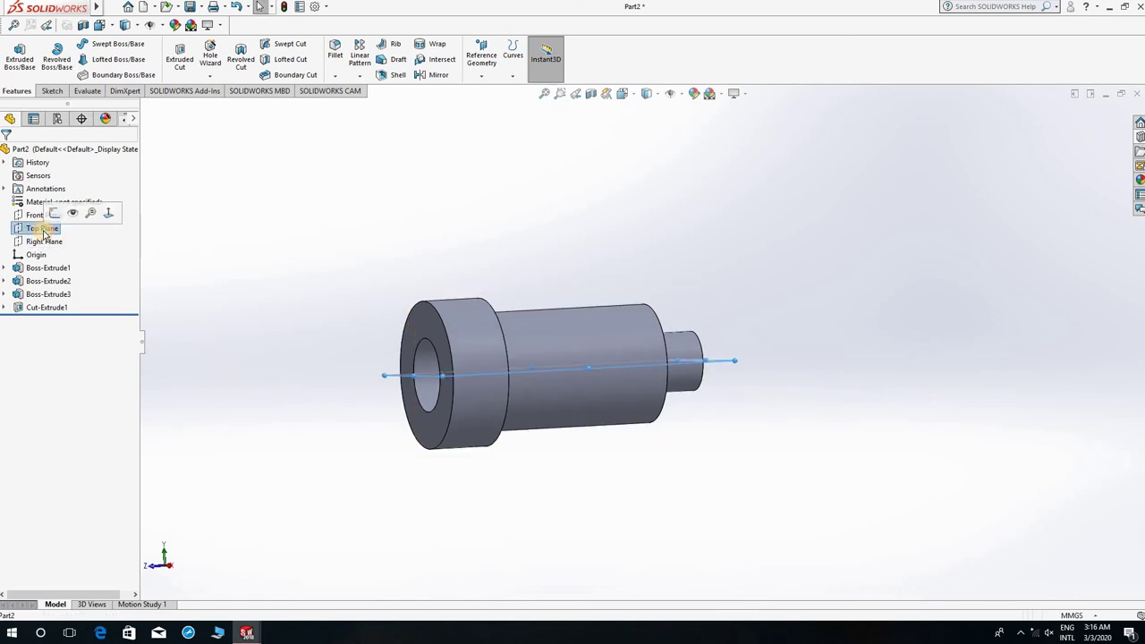
pyautogui.click(58, 215)
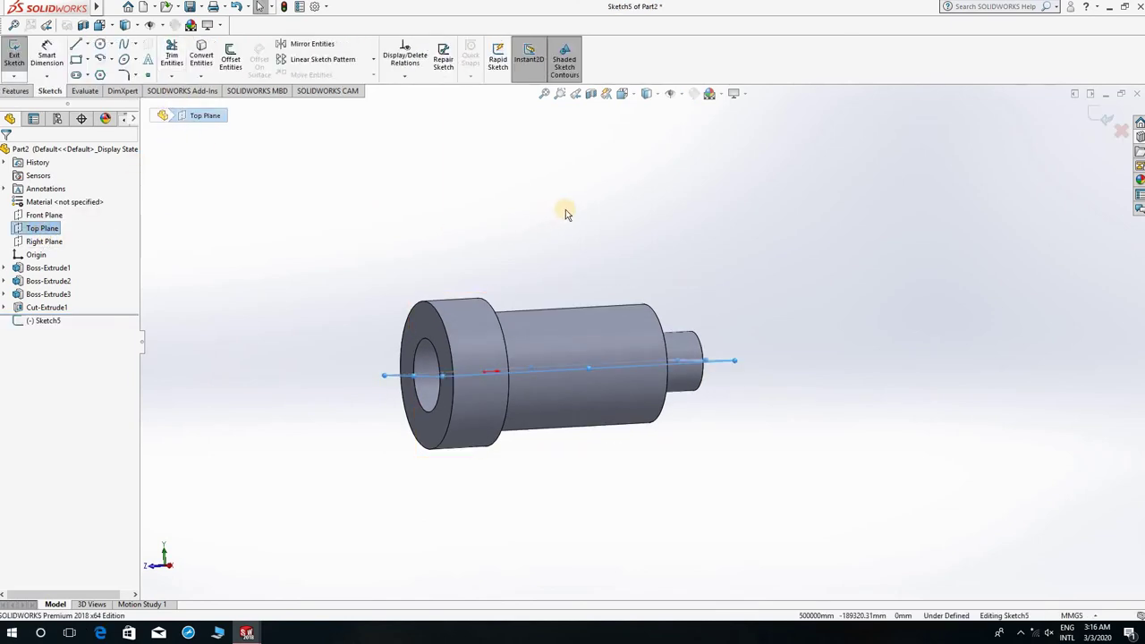
pyautogui.press('space')
pyautogui.click(737, 320)
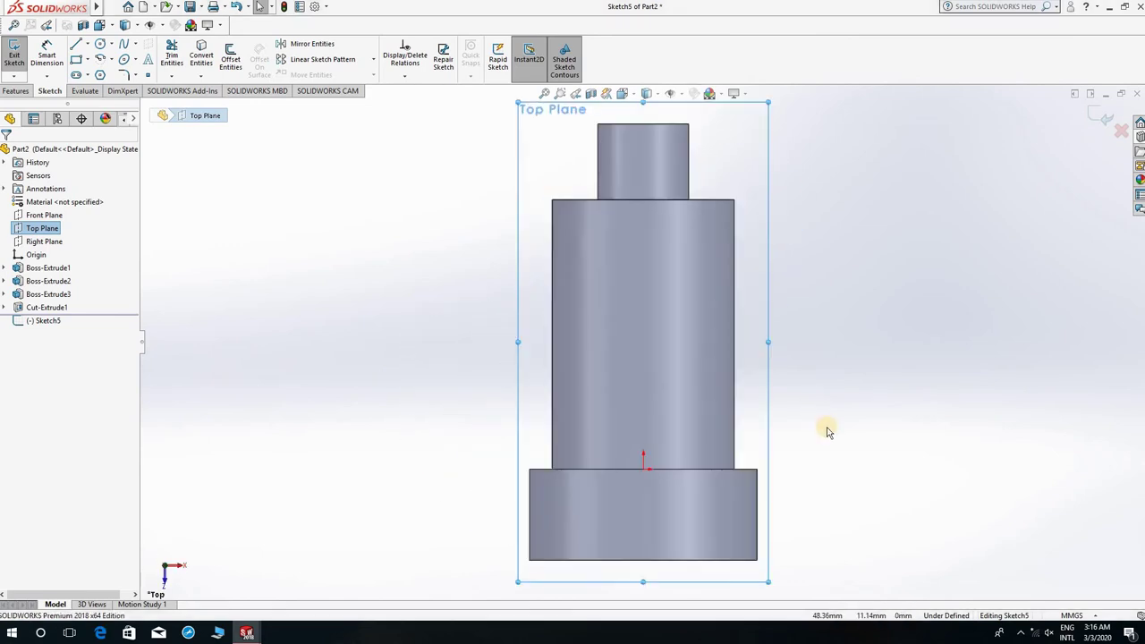
pyautogui.click(76, 61)
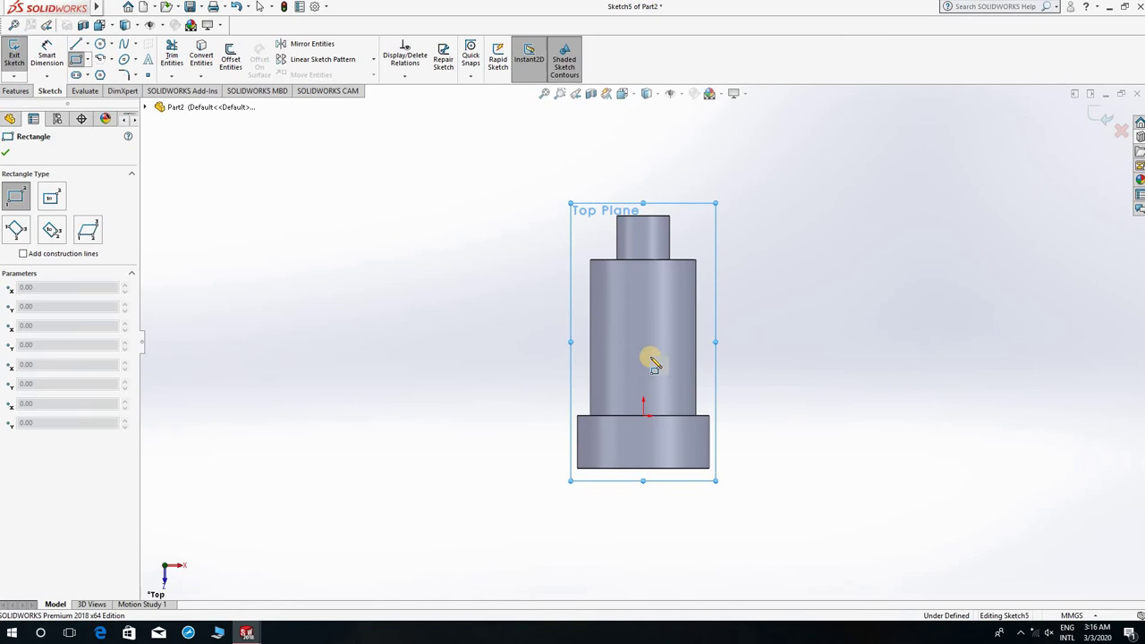
pyautogui.click(632, 416)
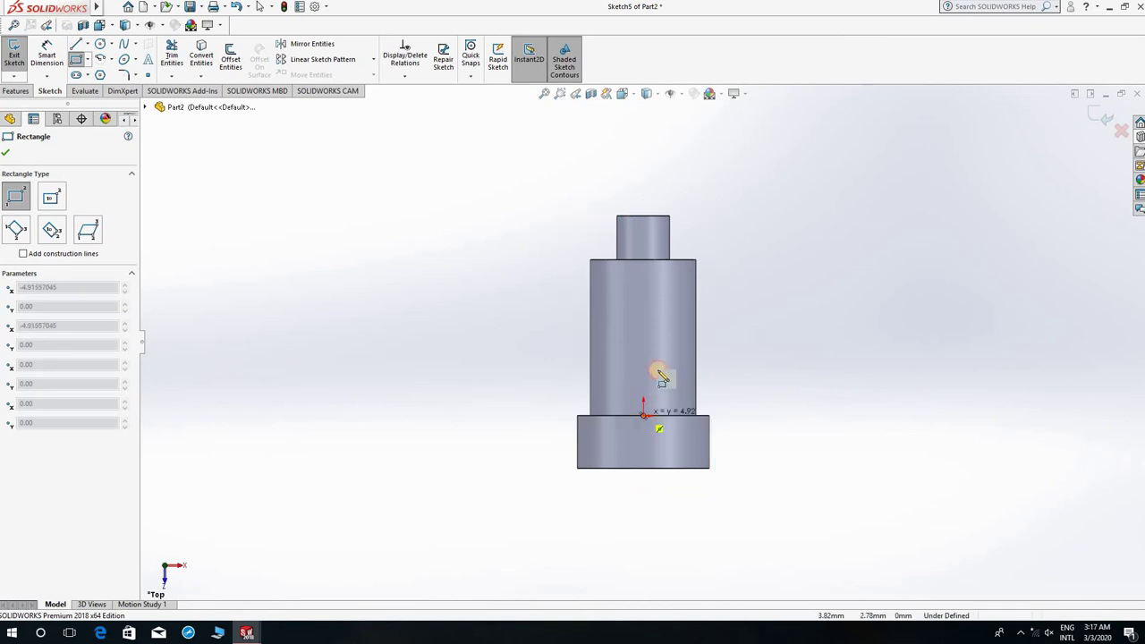
pyautogui.click(656, 351)
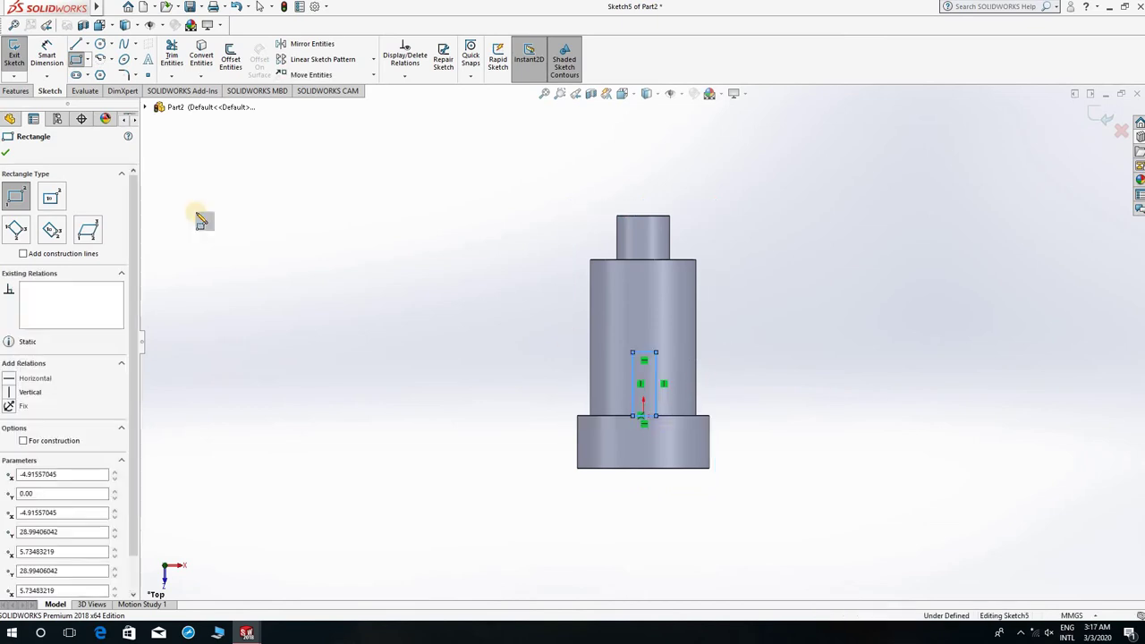
# Dimension the rectangle 33 mm tall, 8 mm wide and 4 mm from the edge
pyautogui.click(46, 52)
pyautogui.click(603, 376)
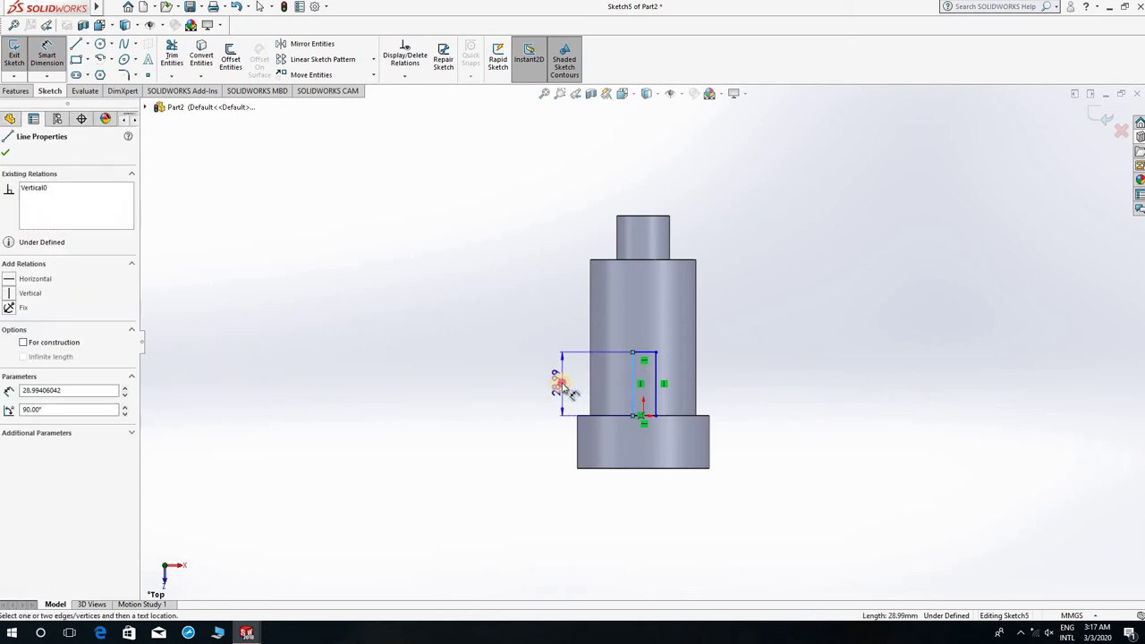
pyautogui.click(558, 383)
pyautogui.press('Return')
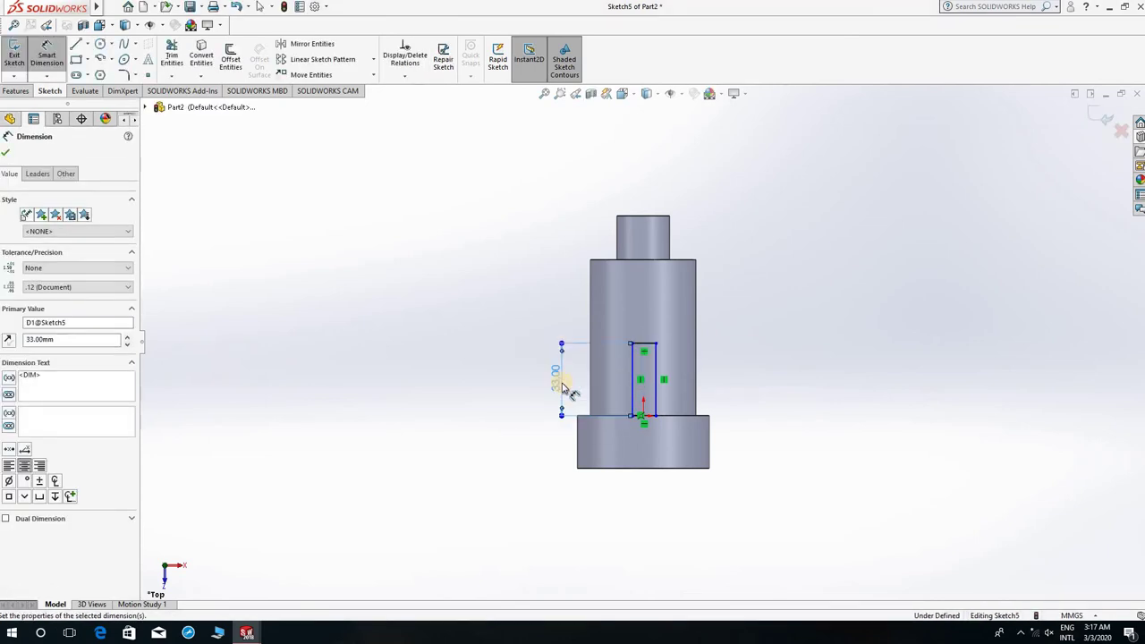
pyautogui.scroll(-2, 631, 412)
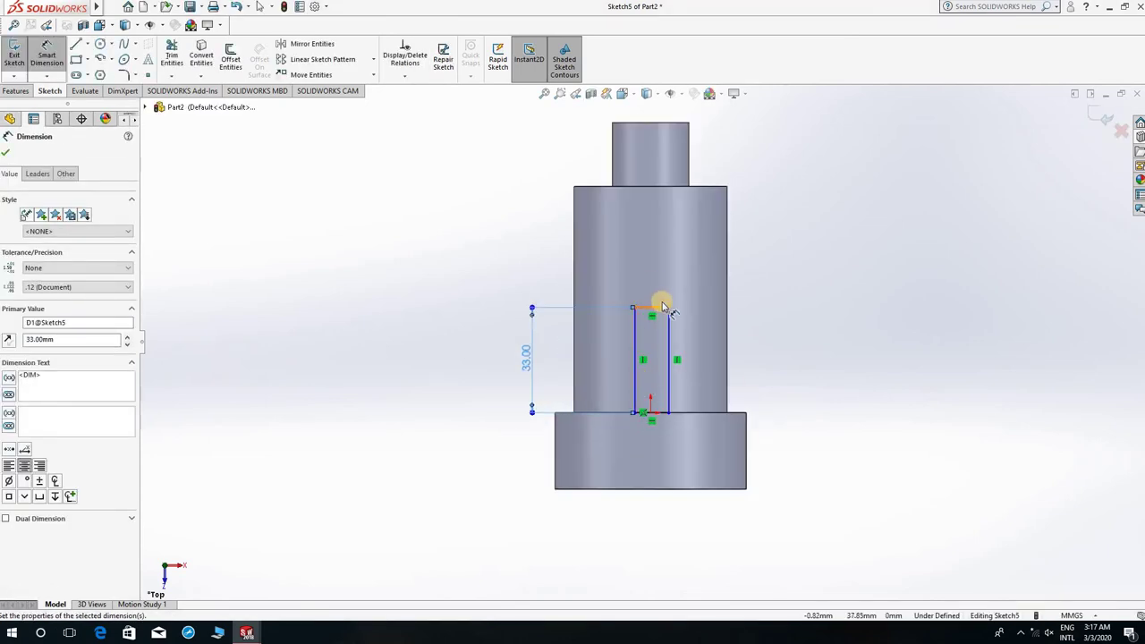
pyautogui.click(662, 309)
pyautogui.click(653, 276)
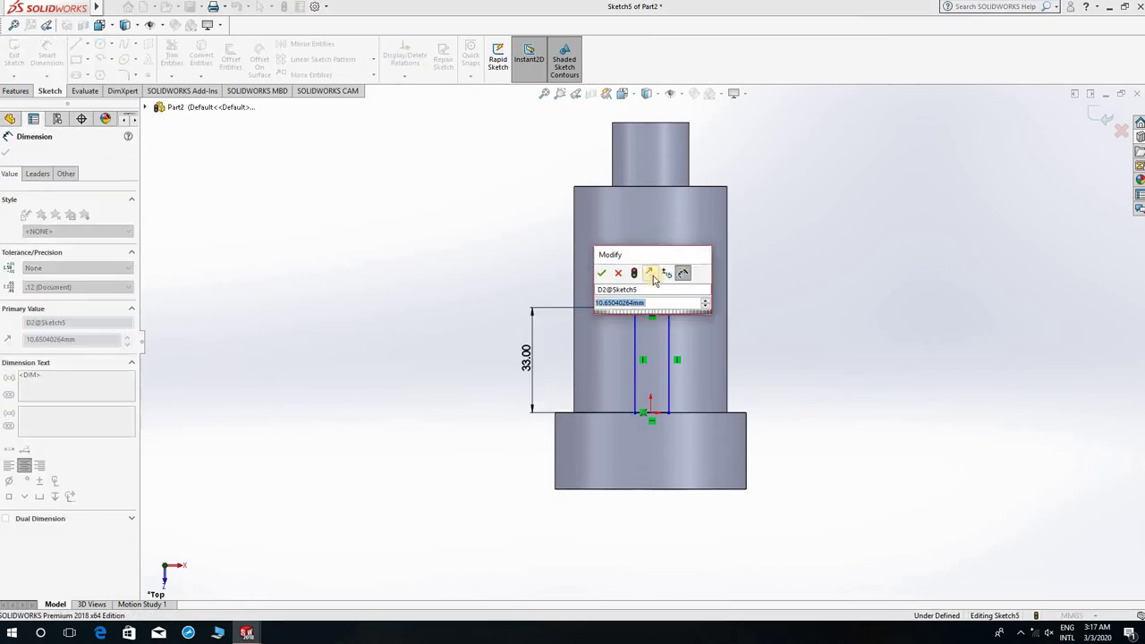
pyautogui.write('8')
pyautogui.press('Return')
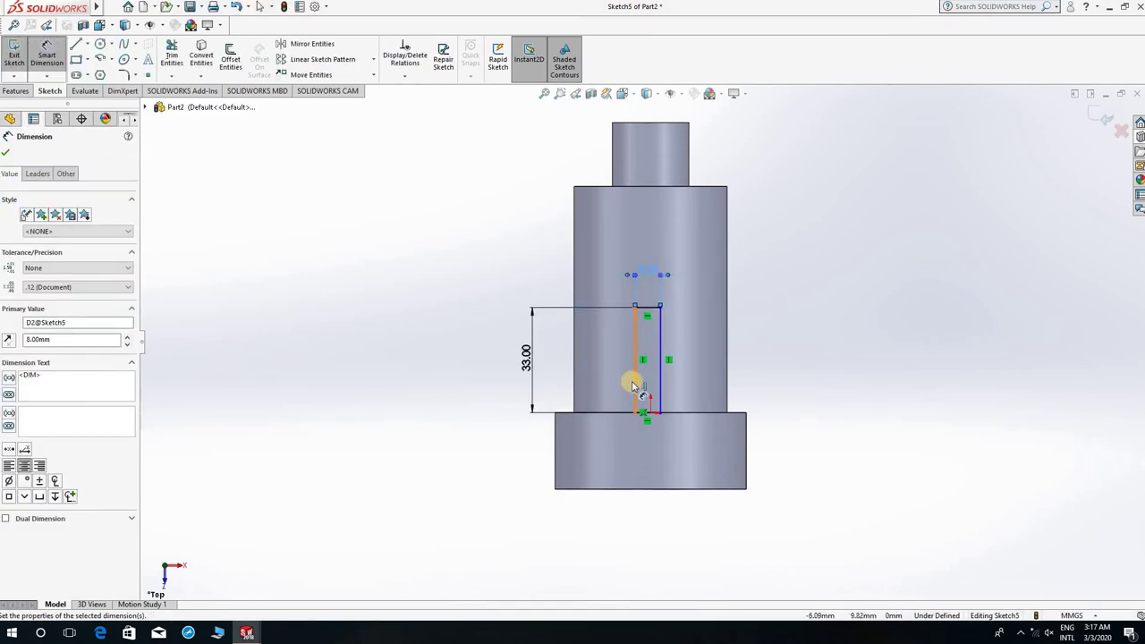
pyautogui.click(635, 385)
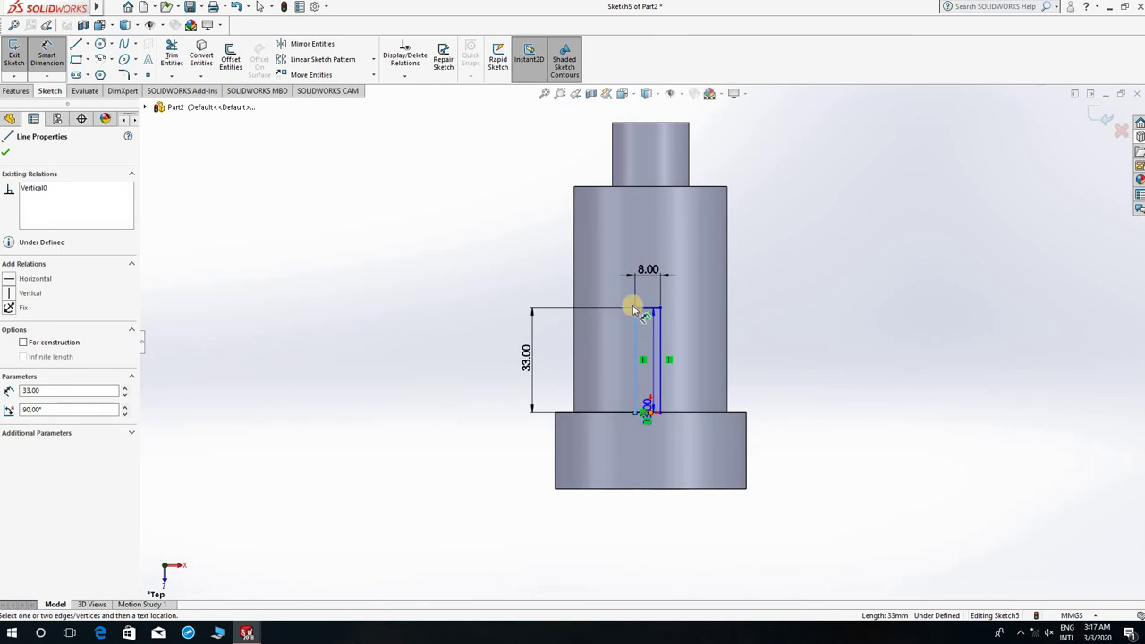
pyautogui.click(629, 246)
pyautogui.write('4.91557045mm')
pyautogui.press('Return')
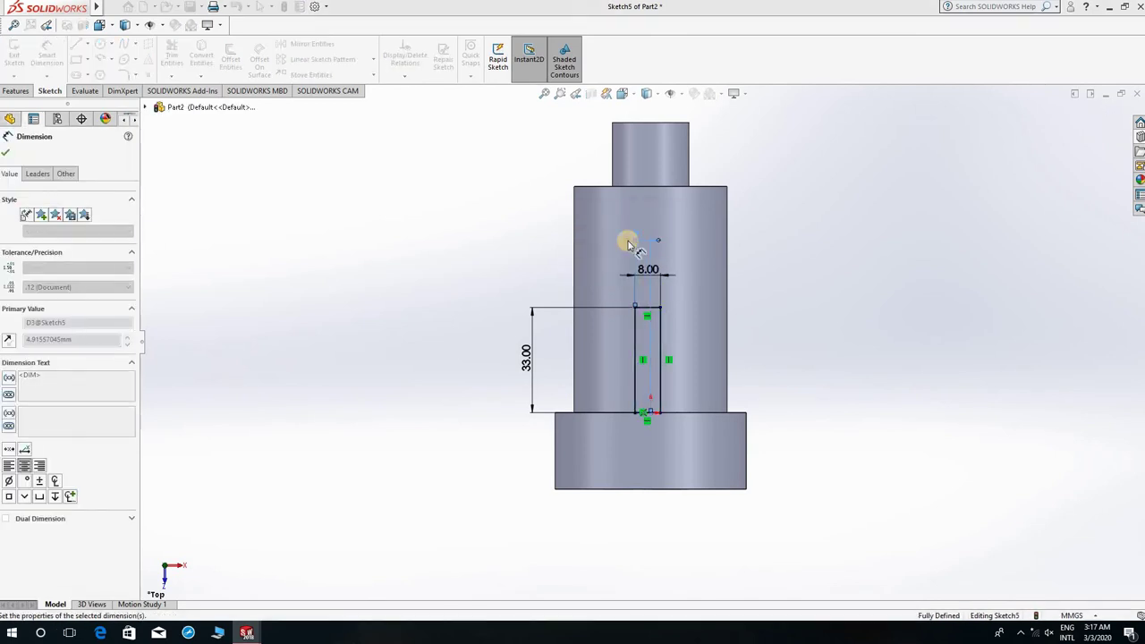
pyautogui.hotkey('ctrl', '7')
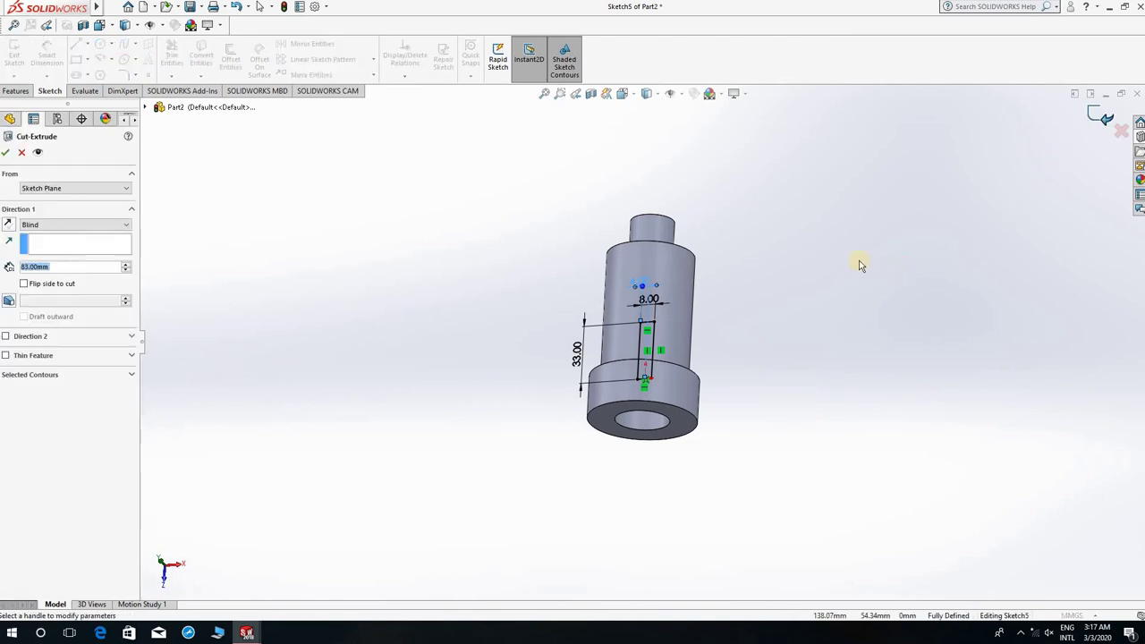
# Cut the slot with Through All end condition and orbit to check it on the cylinder
pyautogui.click(64, 227)
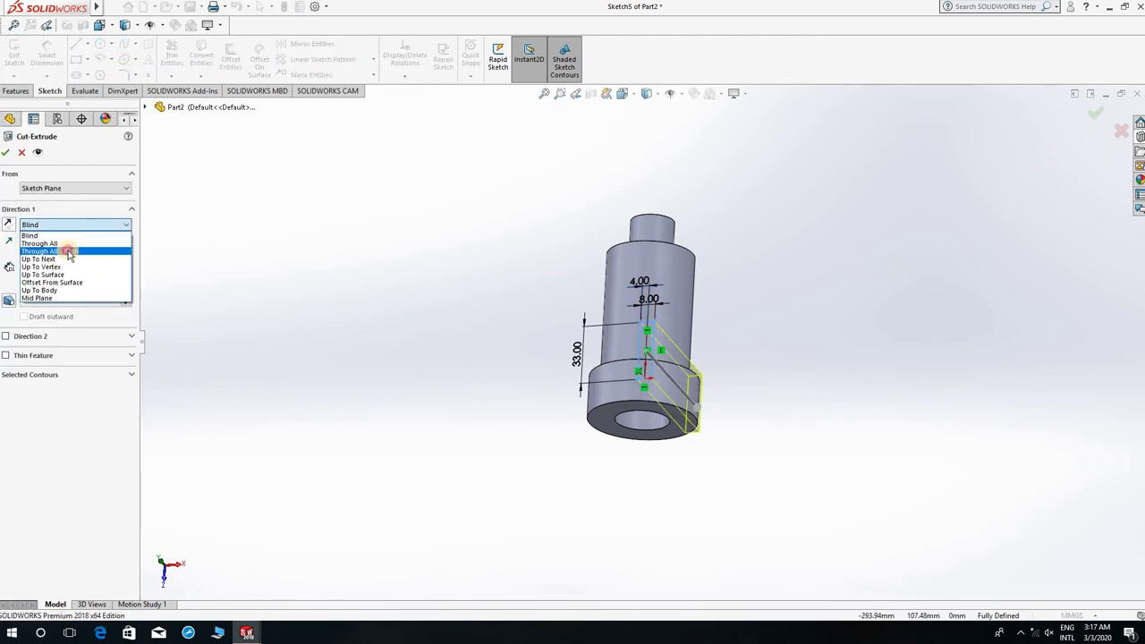
pyautogui.click(72, 245)
pyautogui.click(1096, 116)
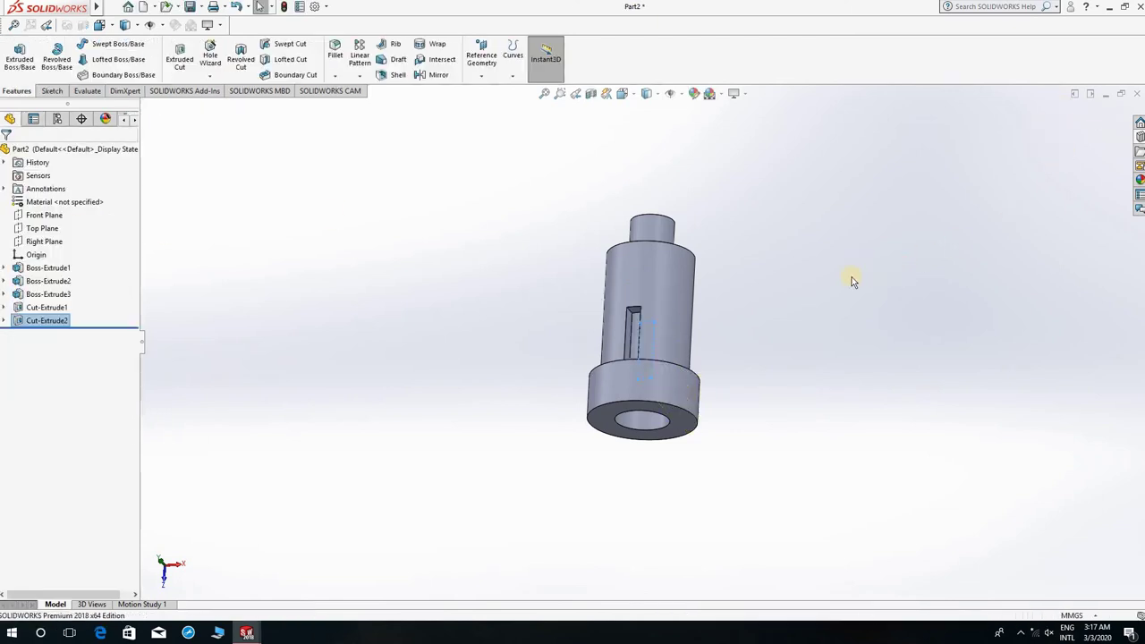
pyautogui.scroll(3, 851, 277)
pyautogui.moveTo(729, 210)
pyautogui.mouseDown(button='middle')
pyautogui.moveTo(617, 154)
pyautogui.moveTo(653, 352)
pyautogui.moveTo(734, 368)
pyautogui.moveTo(596, 335)
pyautogui.moveTo(642, 336)
pyautogui.mouseUp(button='middle')
pyautogui.scroll(-5, 645, 333)
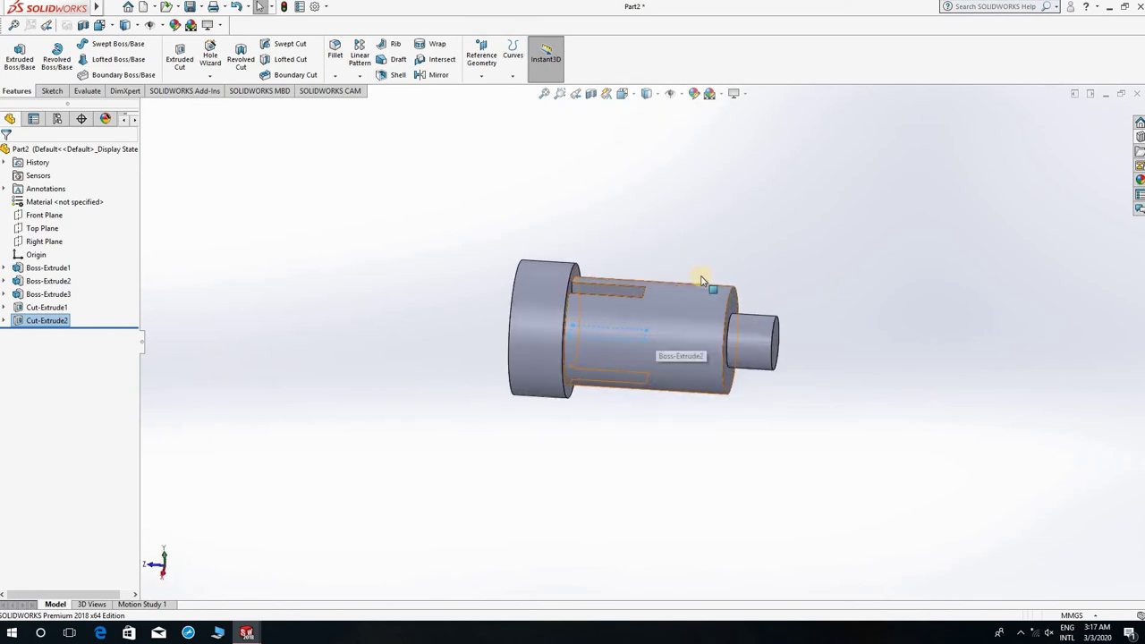
pyautogui.moveTo(696, 287)
pyautogui.mouseDown(button='middle')
pyautogui.moveTo(775, 187)
pyautogui.moveTo(722, 216)
pyautogui.moveTo(509, 170)
pyautogui.mouseUp(button='middle')
pyautogui.scroll(3, 757, 215)
# Save the part as Socket in the Socket and Spigot Joint folder
pyautogui.click(191, 7)
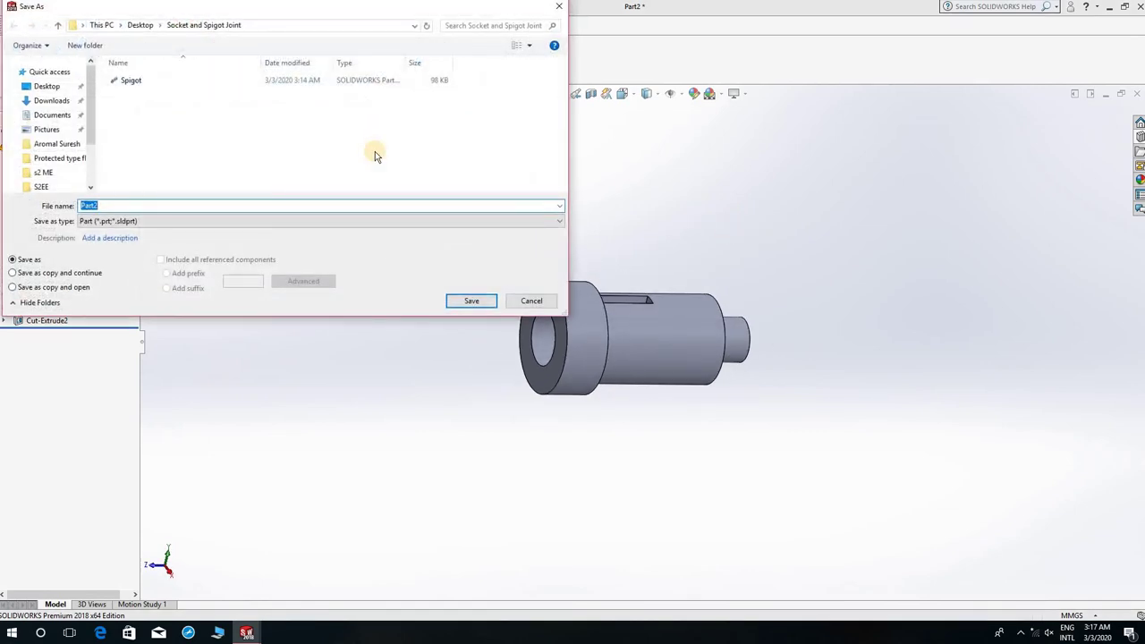
pyautogui.write('Socket')
pyautogui.press('Return')
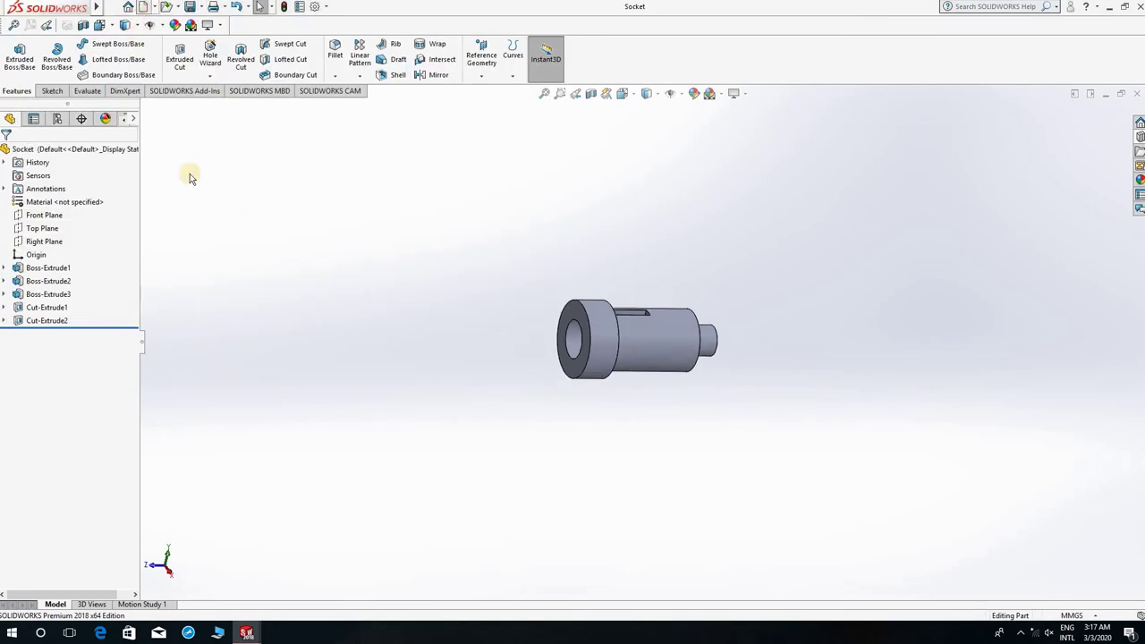
pyautogui.hotkey('ctrl', 'n')
# Create a new part and start an Extruded Boss/Base sketch on the Front Plane
pyautogui.doubleClick(236, 221)
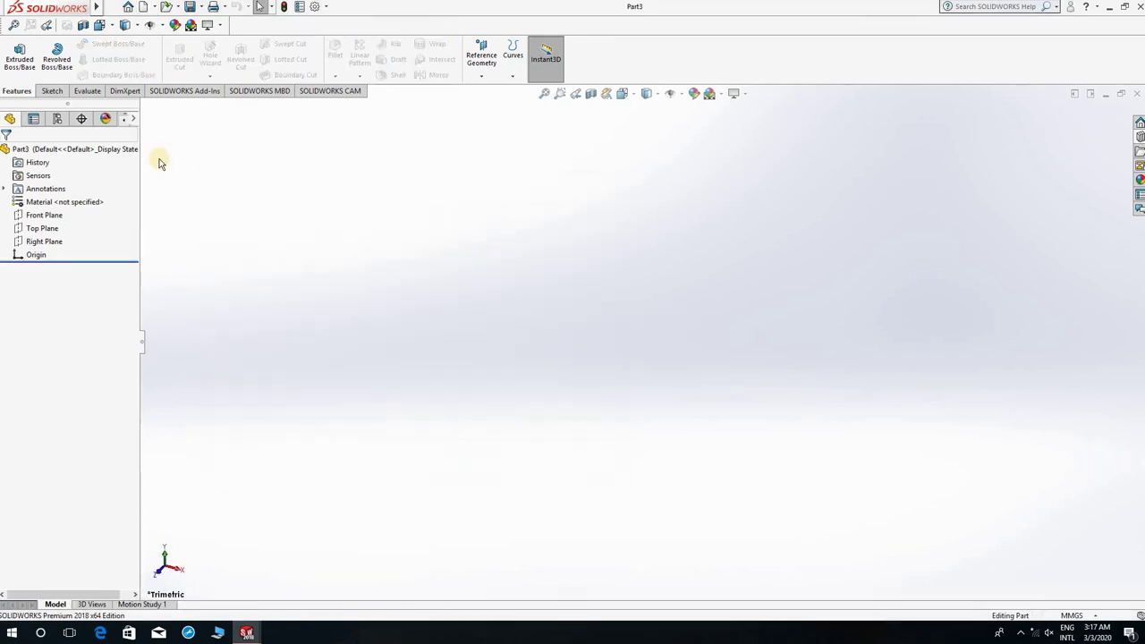
pyautogui.click(29, 71)
pyautogui.click(502, 199)
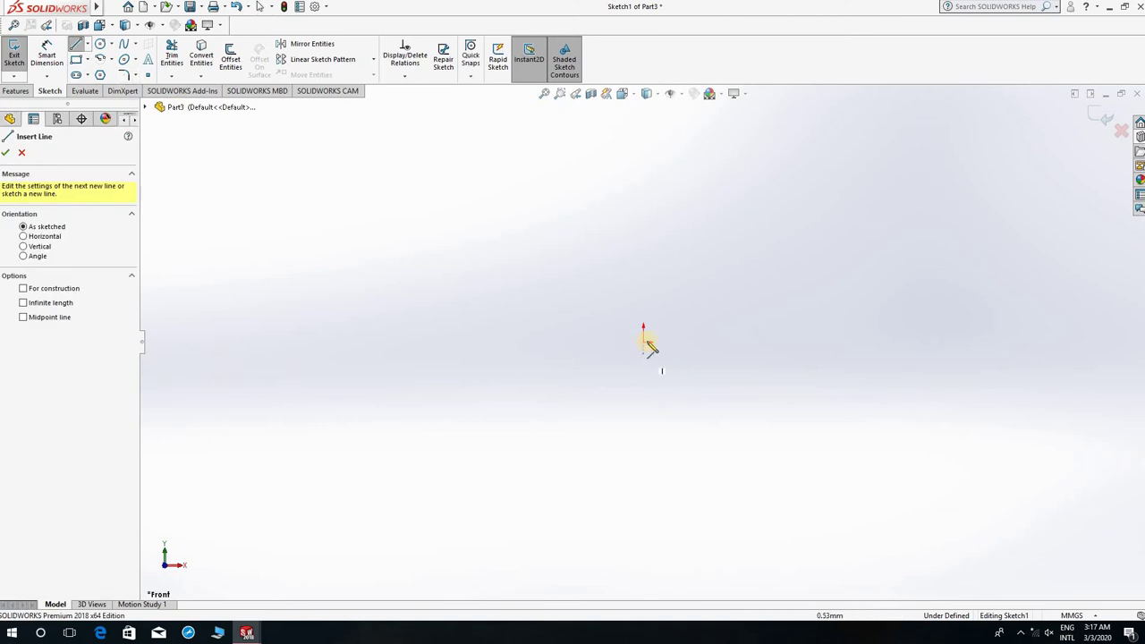
# Draw a closed four-line tapered outline starting and ending at the origin
pyautogui.click(644, 339)
pyautogui.click(642, 195)
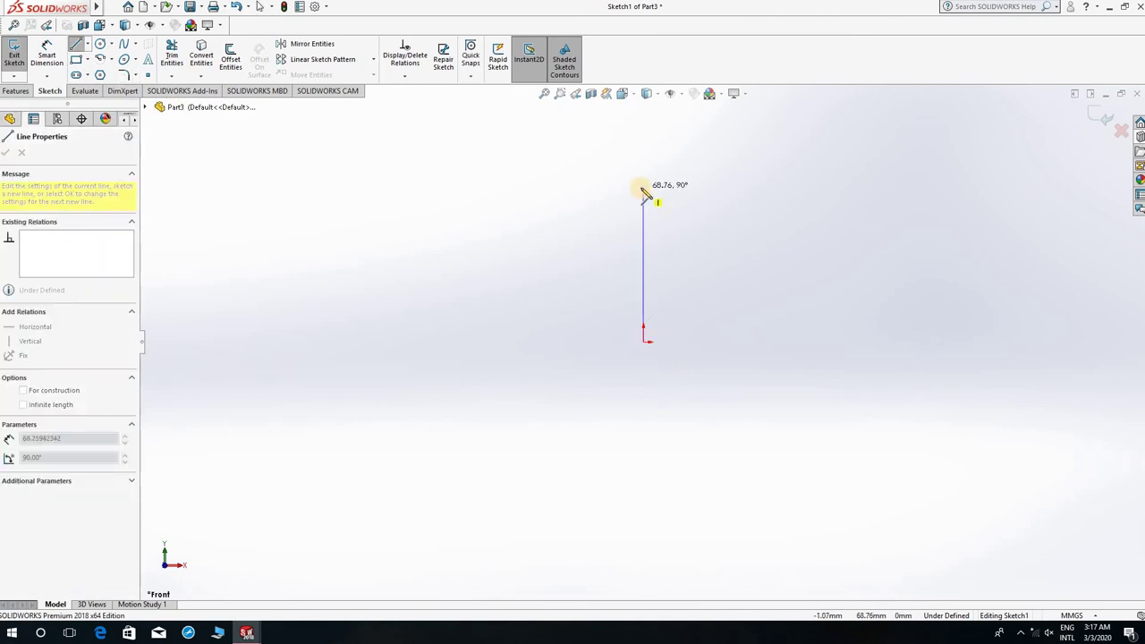
pyautogui.click(643, 188)
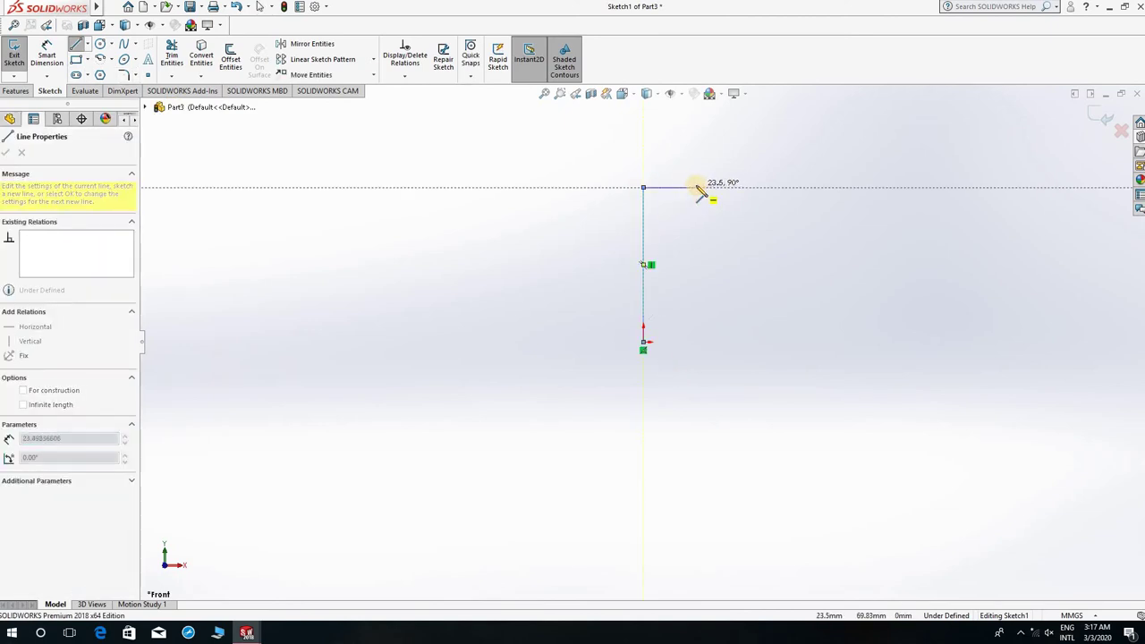
pyautogui.click(707, 187)
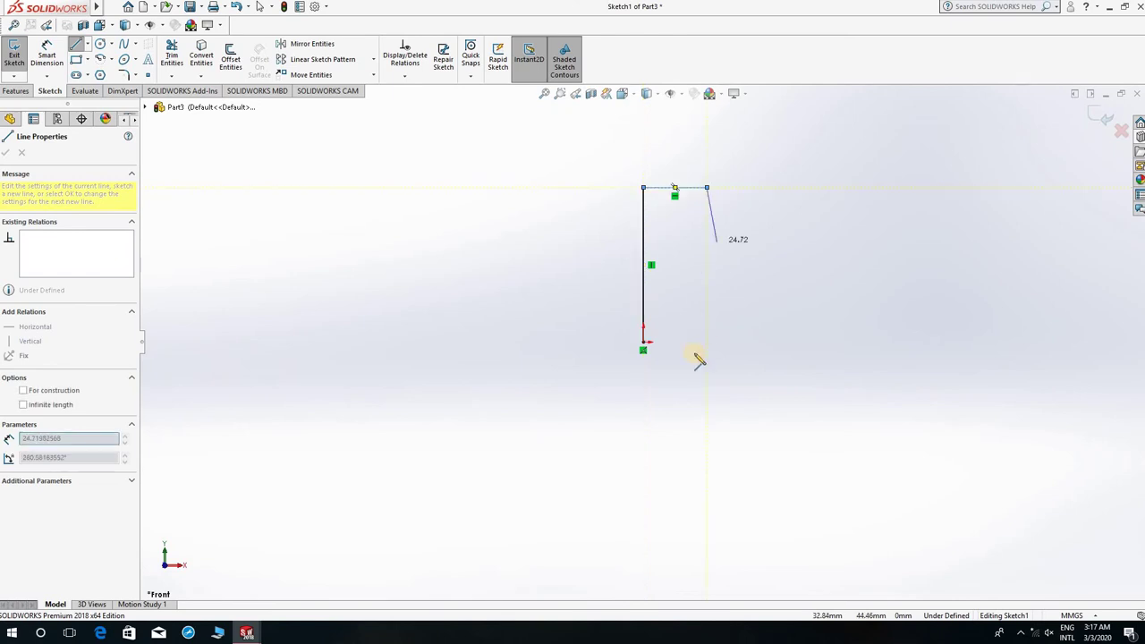
pyautogui.click(681, 342)
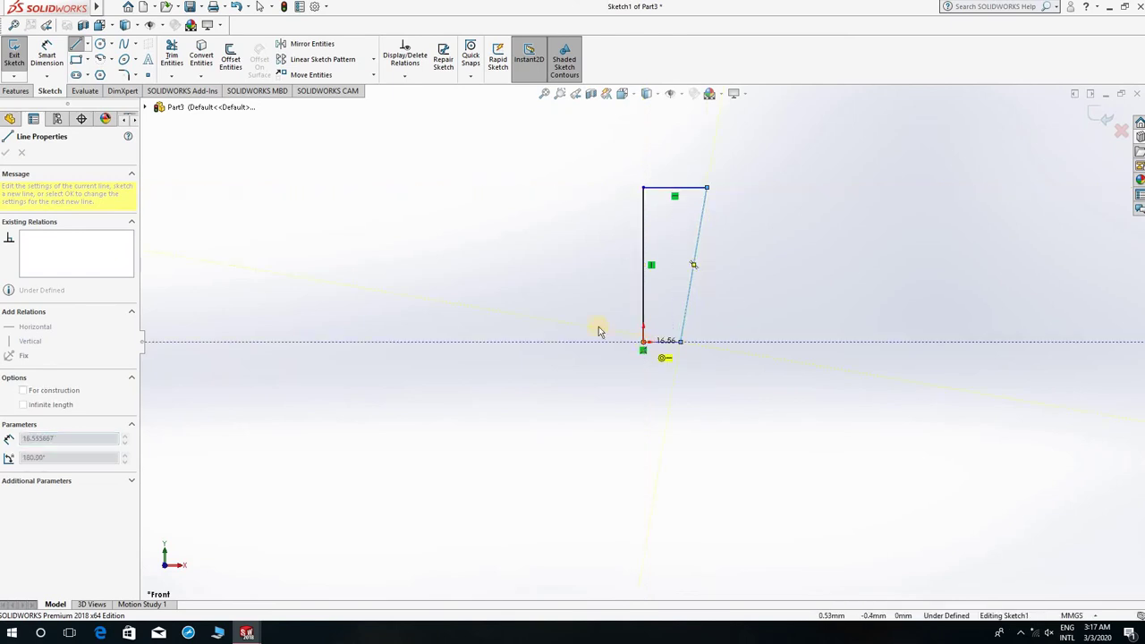
pyautogui.click(644, 341)
pyautogui.moveTo(671, 309); pyautogui.dragTo(658, 256, button='right')
pyautogui.click(645, 244)
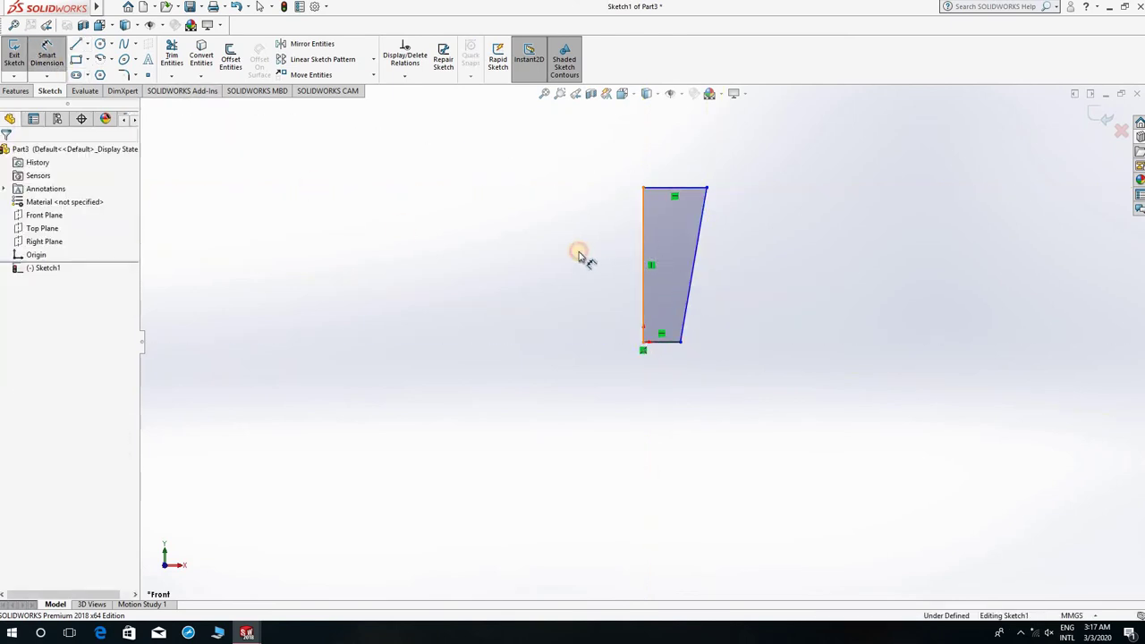
# Dimension the outline 96 mm tall, 32 mm across the top and 28 mm across the bottom
pyautogui.click(562, 257)
pyautogui.write('96')
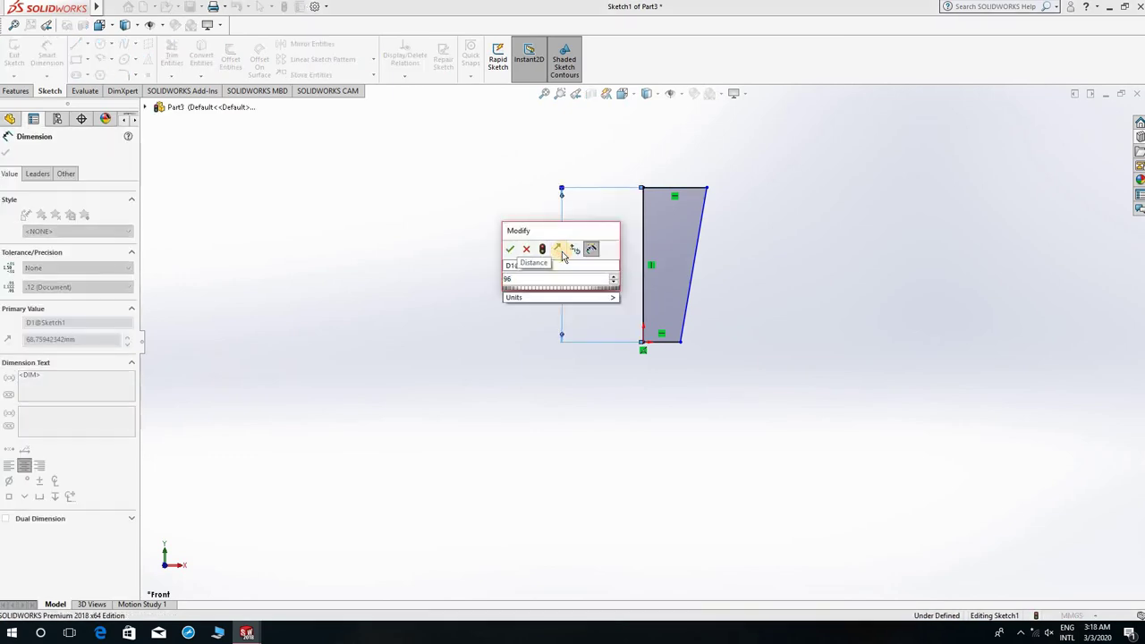
pyautogui.press('Return')
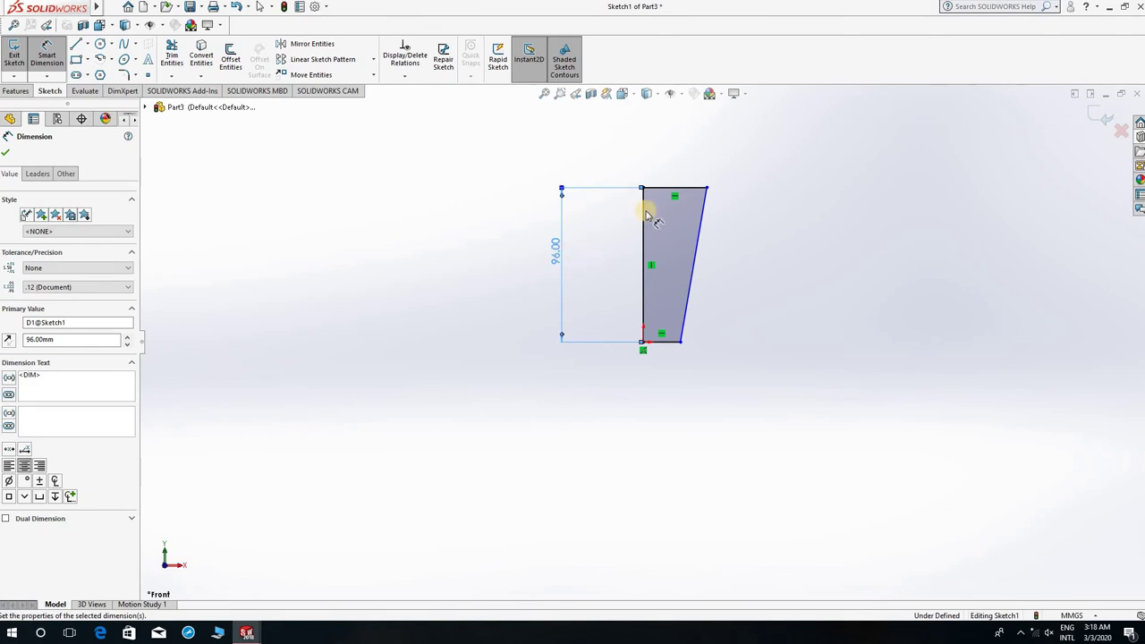
pyautogui.click(677, 188)
pyautogui.click(678, 168)
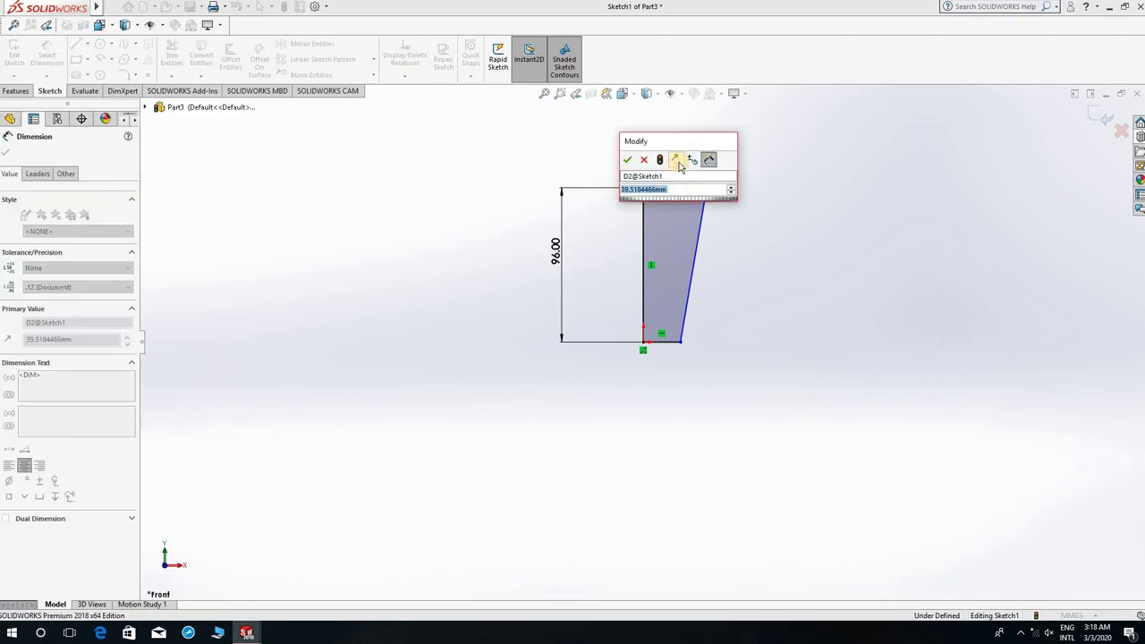
pyautogui.write('32')
pyautogui.press('Return')
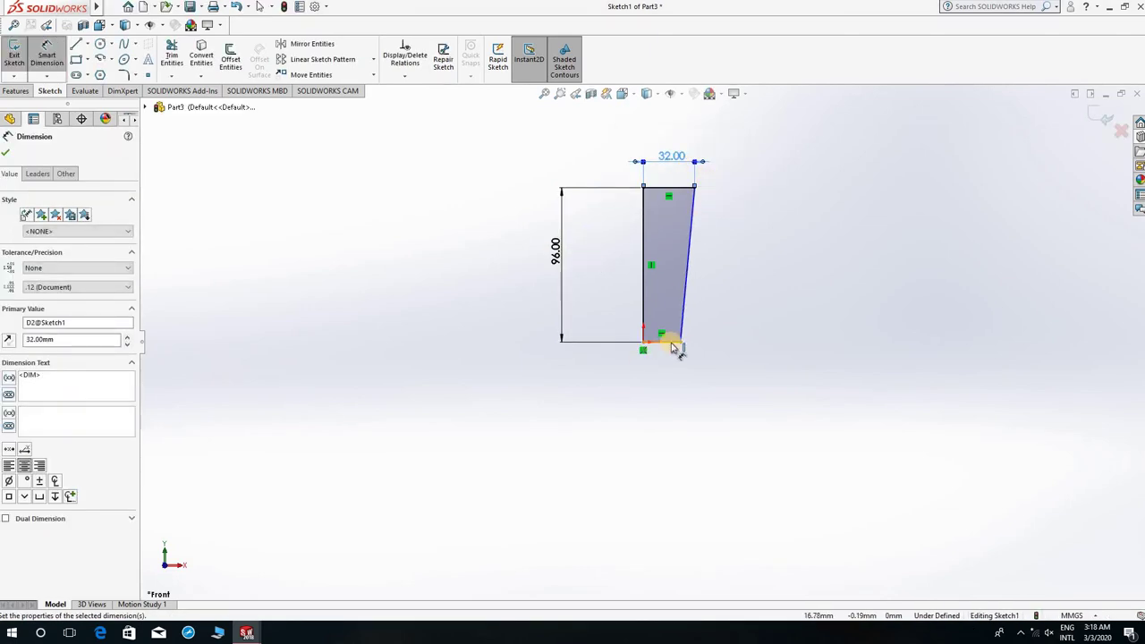
pyautogui.click(673, 344)
pyautogui.click(747, 385)
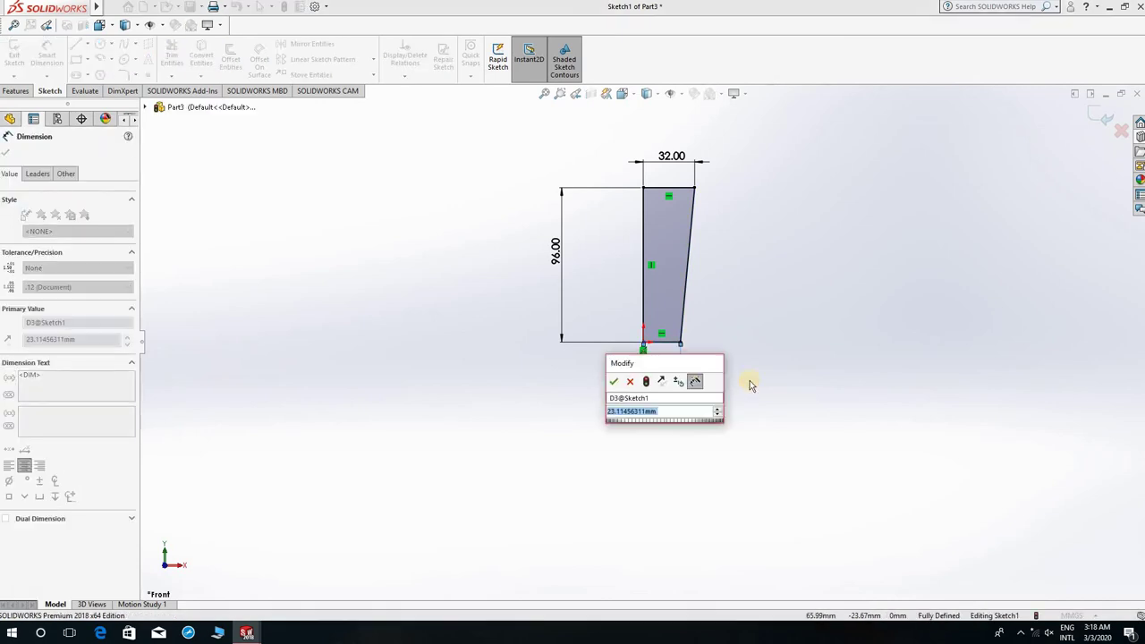
pyautogui.write('28')
pyautogui.press('Return')
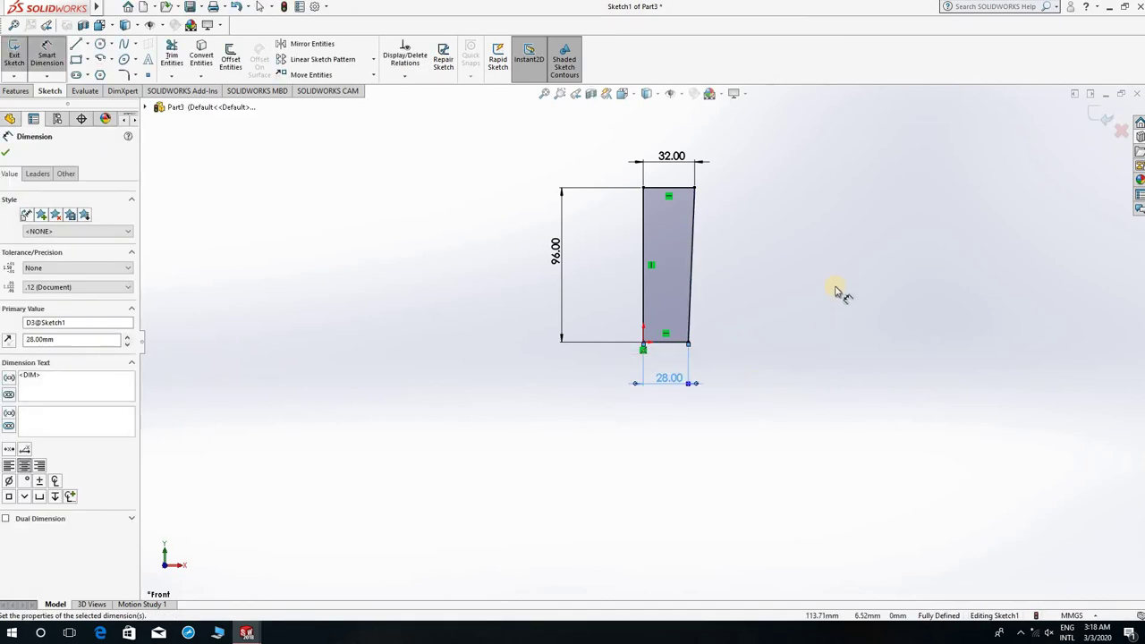
# Extrude the tapered outline into an 8 mm thick plate as Boss-Extrude1
pyautogui.press('e')
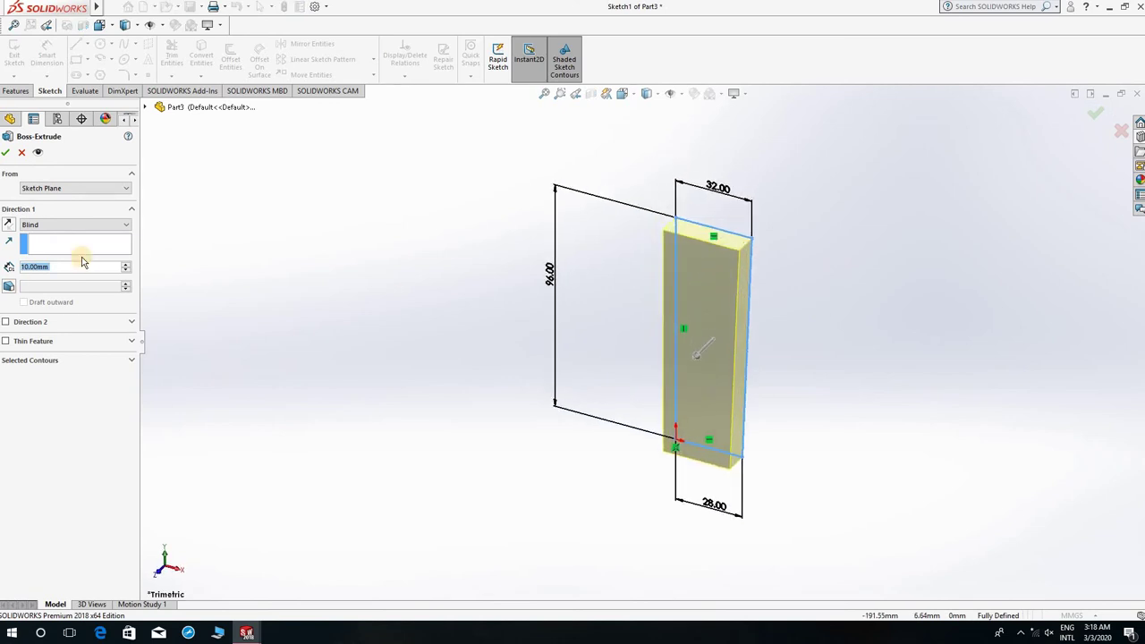
pyautogui.scroll(-2, 81, 262)
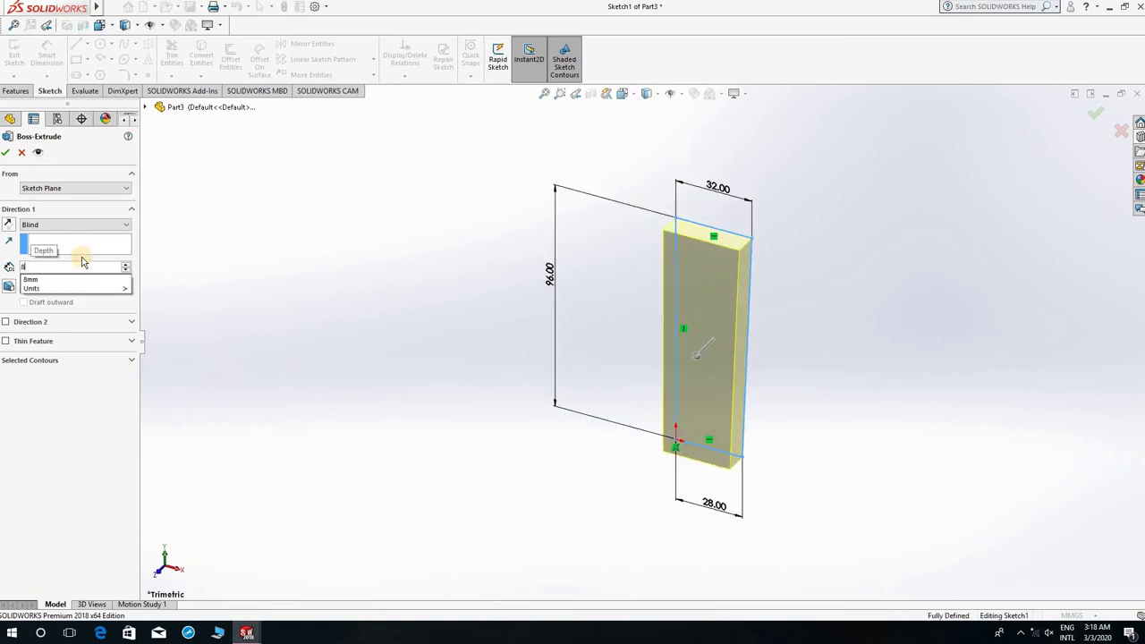
pyautogui.click(1096, 114)
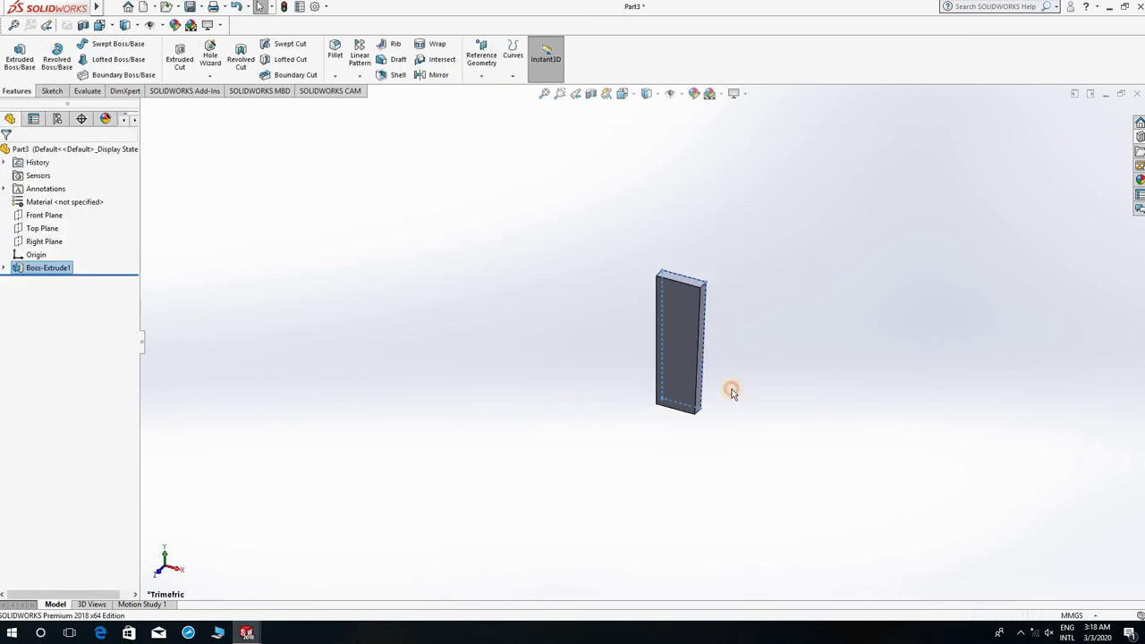
pyautogui.moveTo(731, 400)
pyautogui.mouseDown(button='middle')
pyautogui.moveTo(764, 301)
pyautogui.moveTo(800, 284)
pyautogui.moveTo(716, 310)
pyautogui.moveTo(615, 314)
pyautogui.moveTo(567, 373)
pyautogui.moveTo(659, 277)
pyautogui.mouseUp(button='middle')
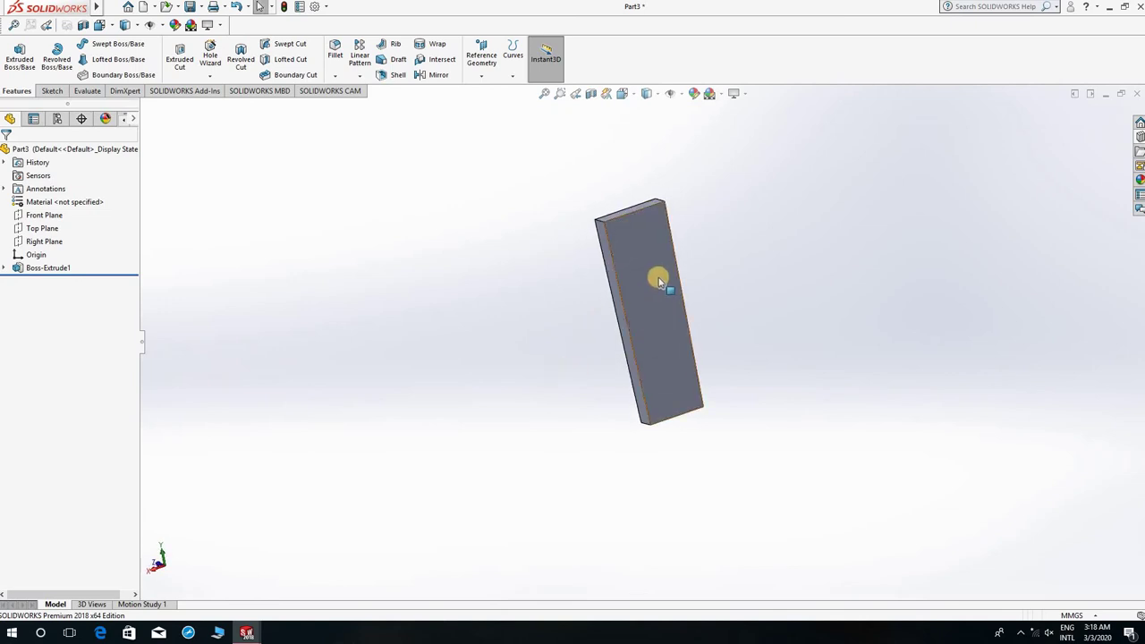
pyautogui.click(14, 49)
# Sketch on the plate's back face viewed Normal To, selecting the 3 Point Arc tool
pyautogui.click(671, 276)
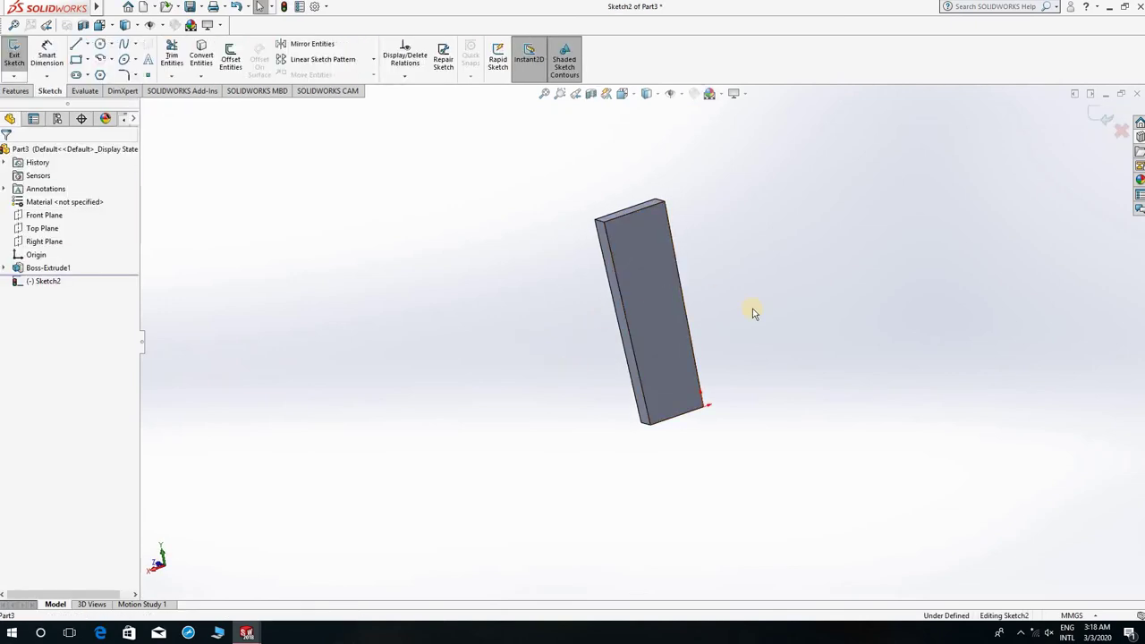
pyautogui.press('space')
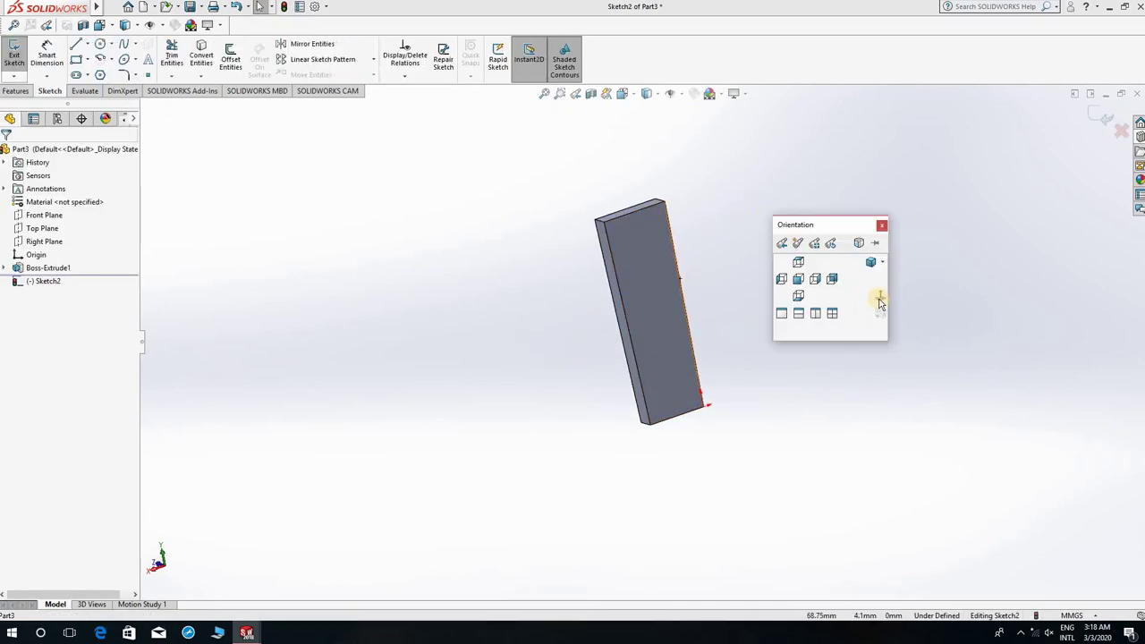
pyautogui.click(866, 333)
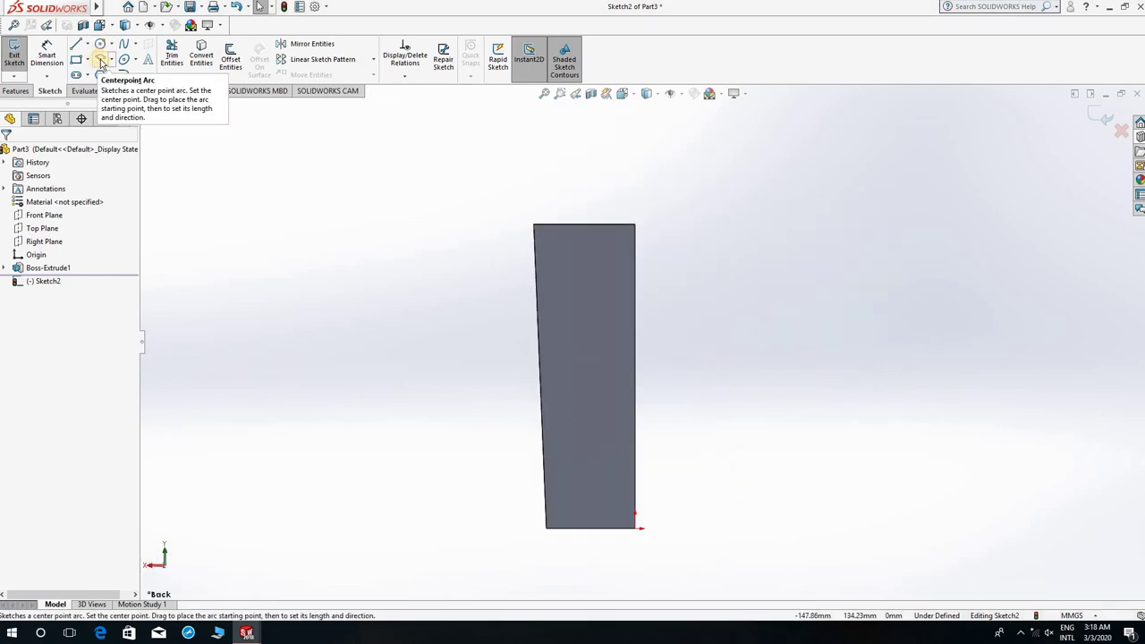
pyautogui.click(101, 61)
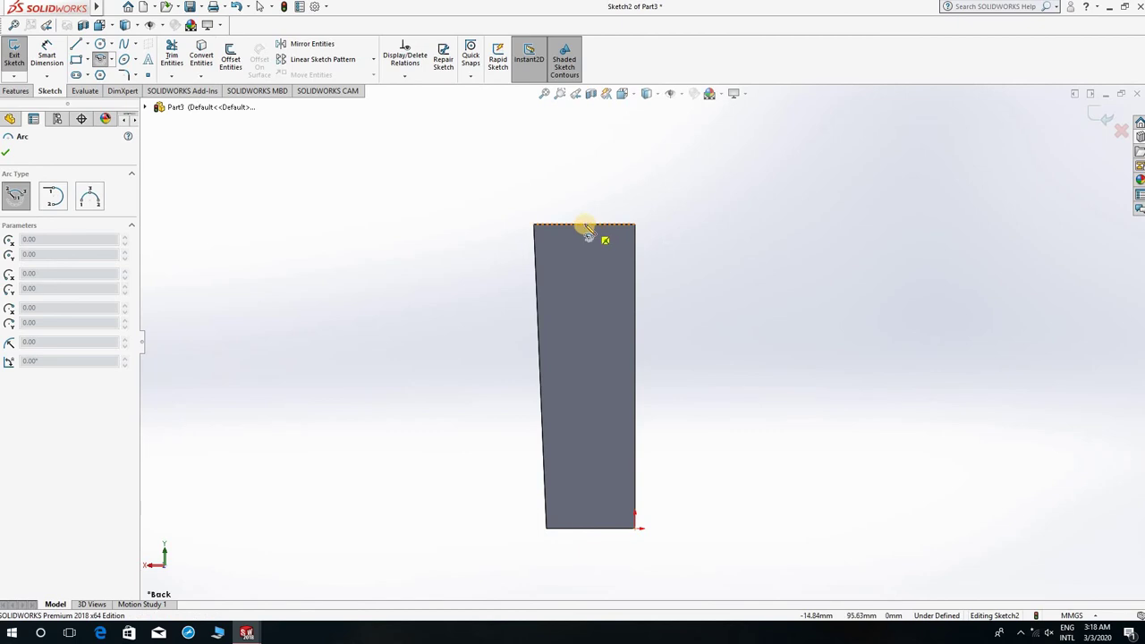
pyautogui.click(587, 224)
pyautogui.click(634, 224)
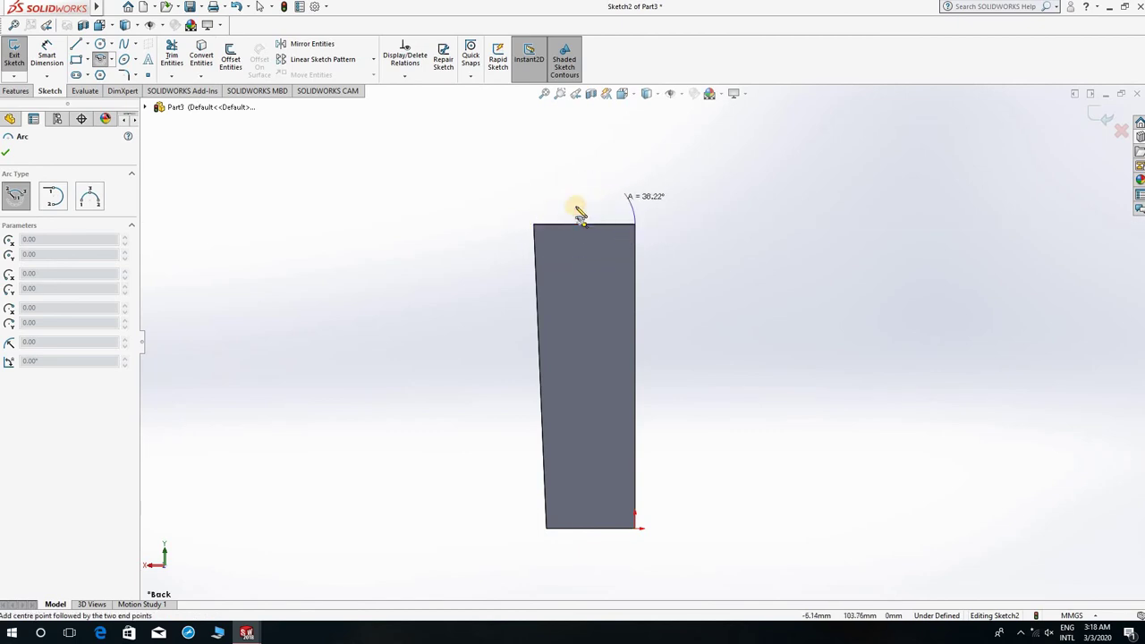
pyautogui.press('Escape')
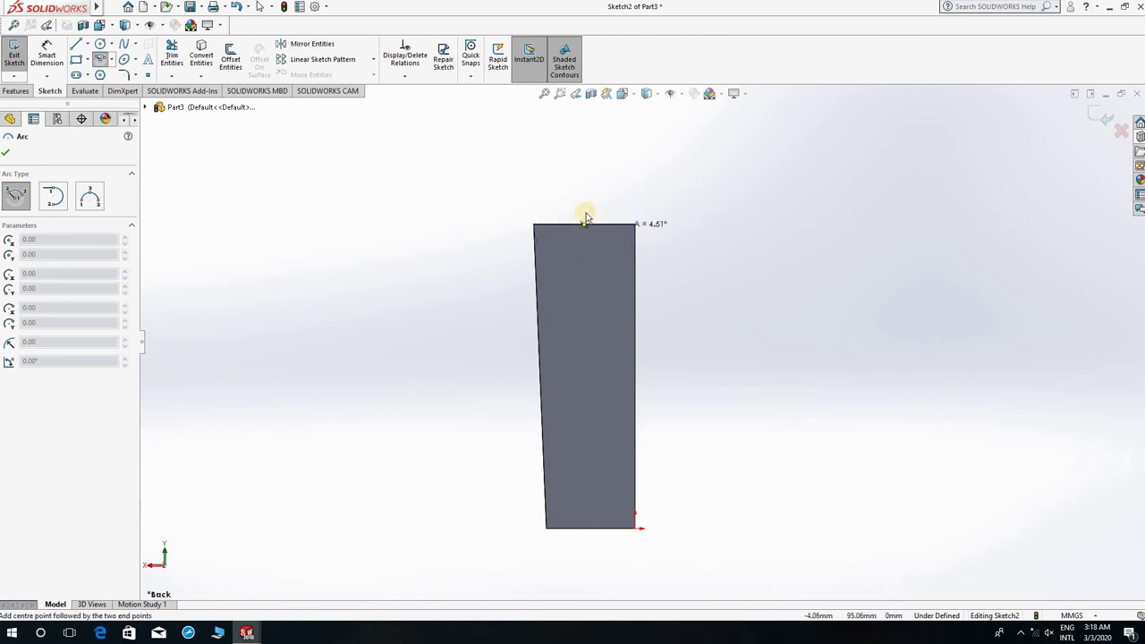
pyautogui.press('Escape')
pyautogui.click(115, 60)
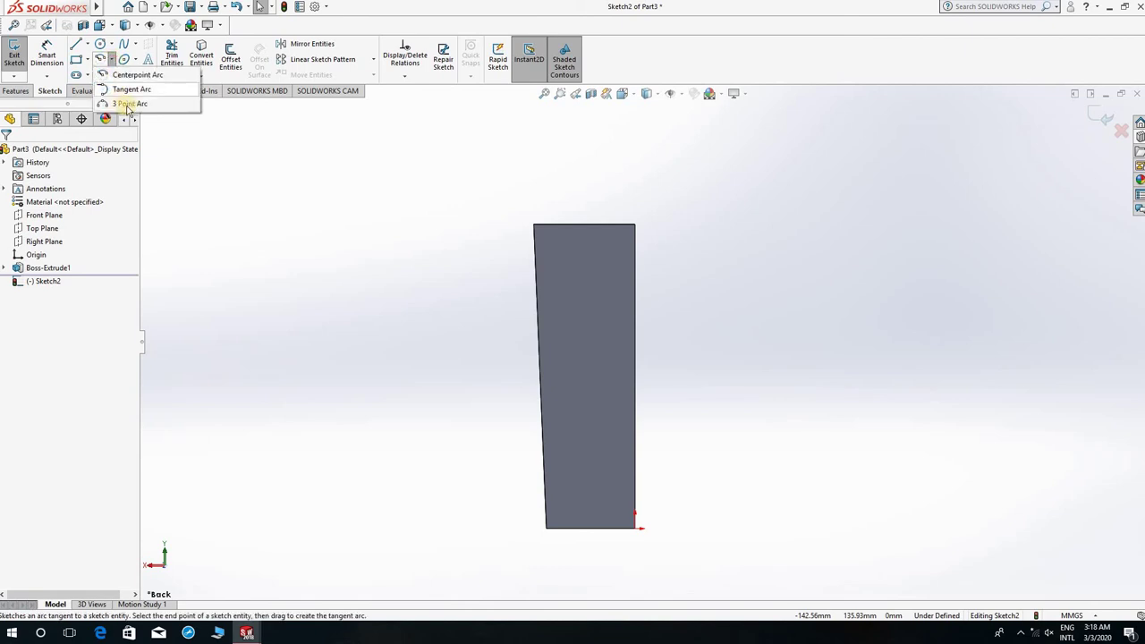
pyautogui.click(125, 103)
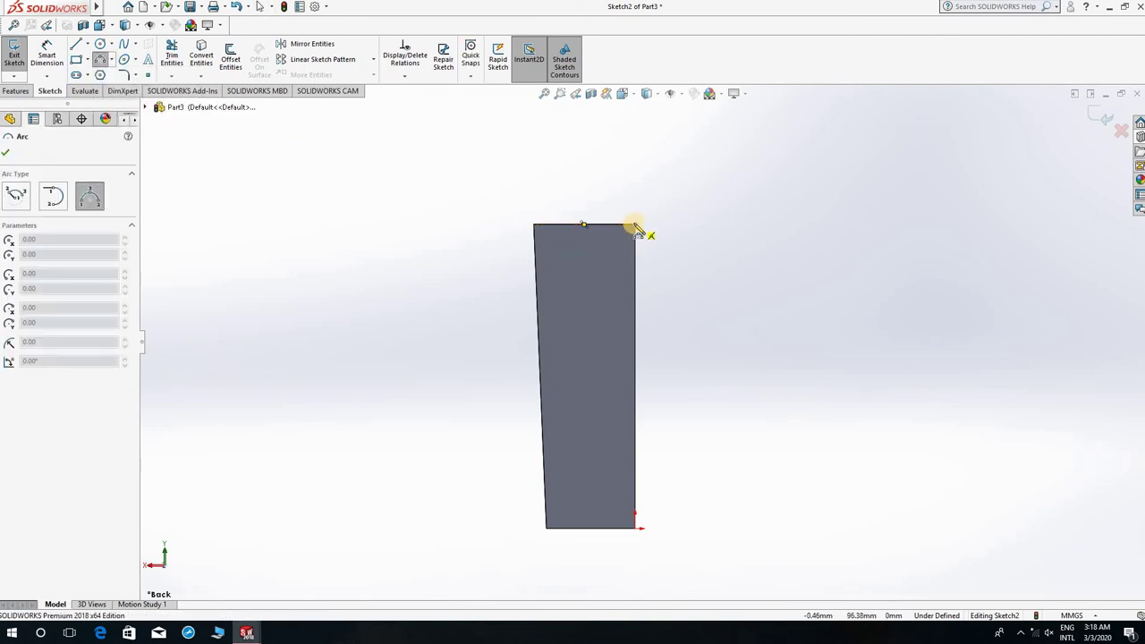
# Draw one three-point arc bulging above the top edge and one bulging below the bottom edge
pyautogui.click(636, 224)
pyautogui.click(534, 223)
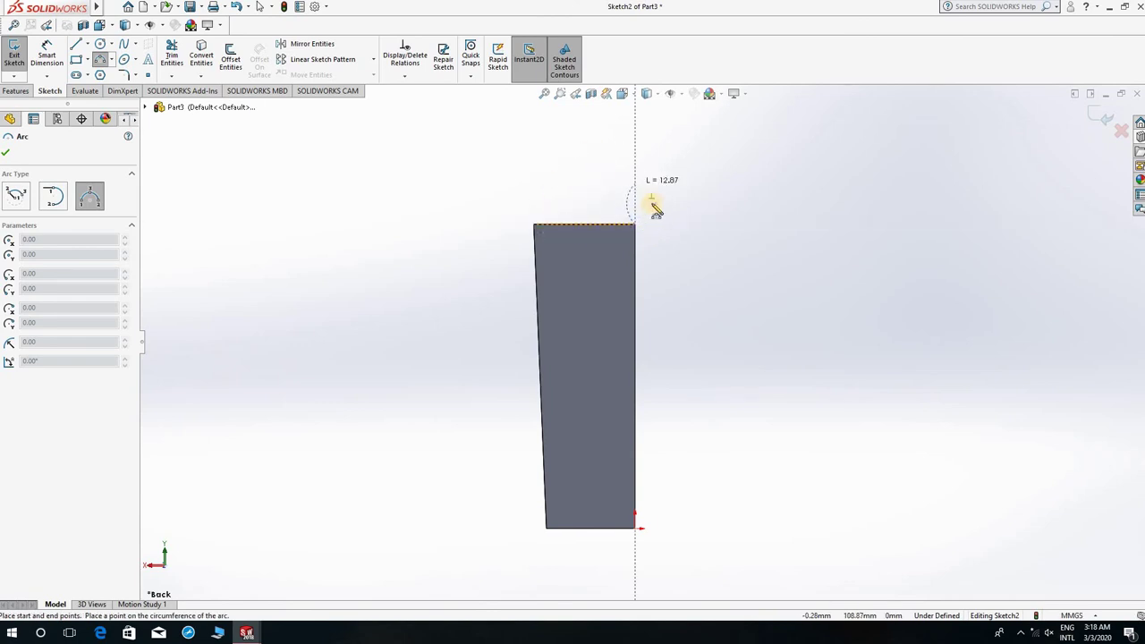
pyautogui.click(534, 225)
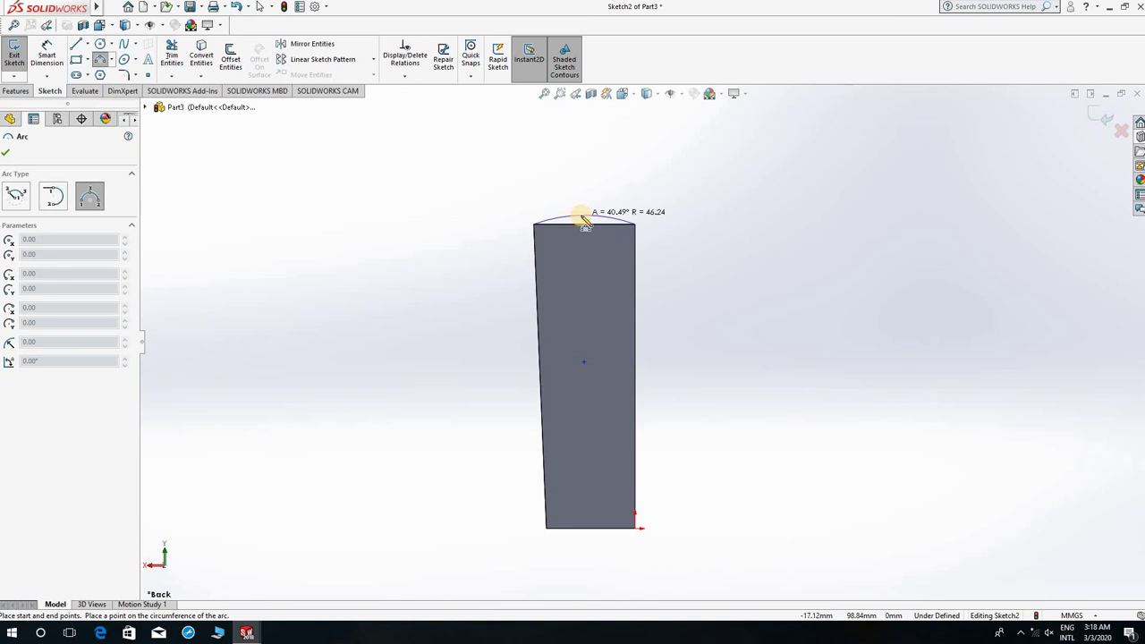
pyautogui.click(584, 219)
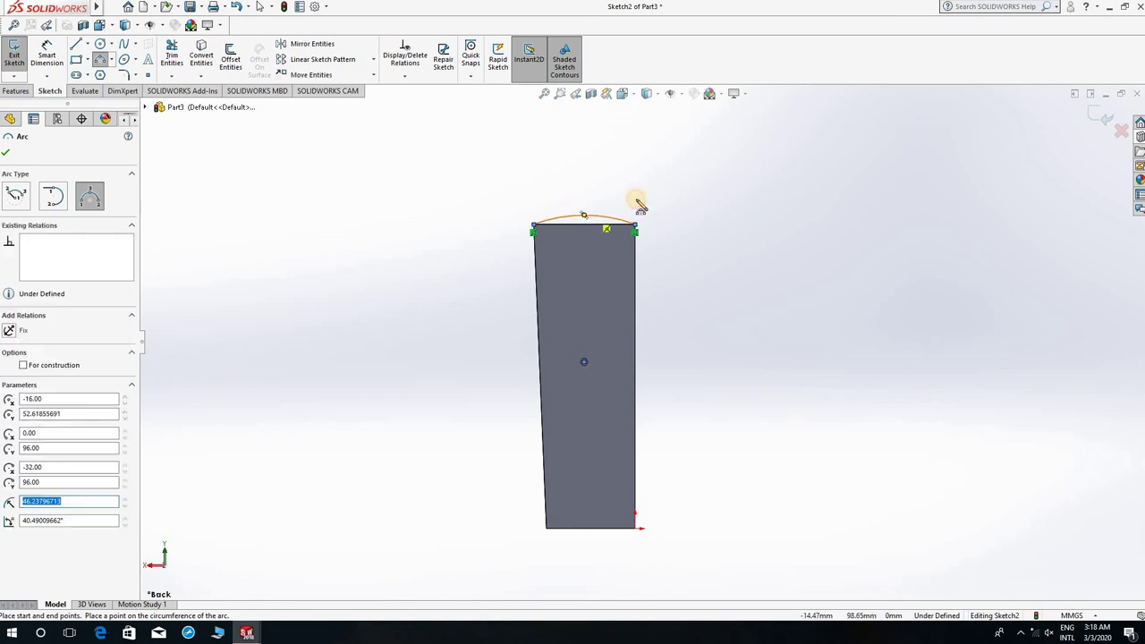
pyautogui.click(97, 64)
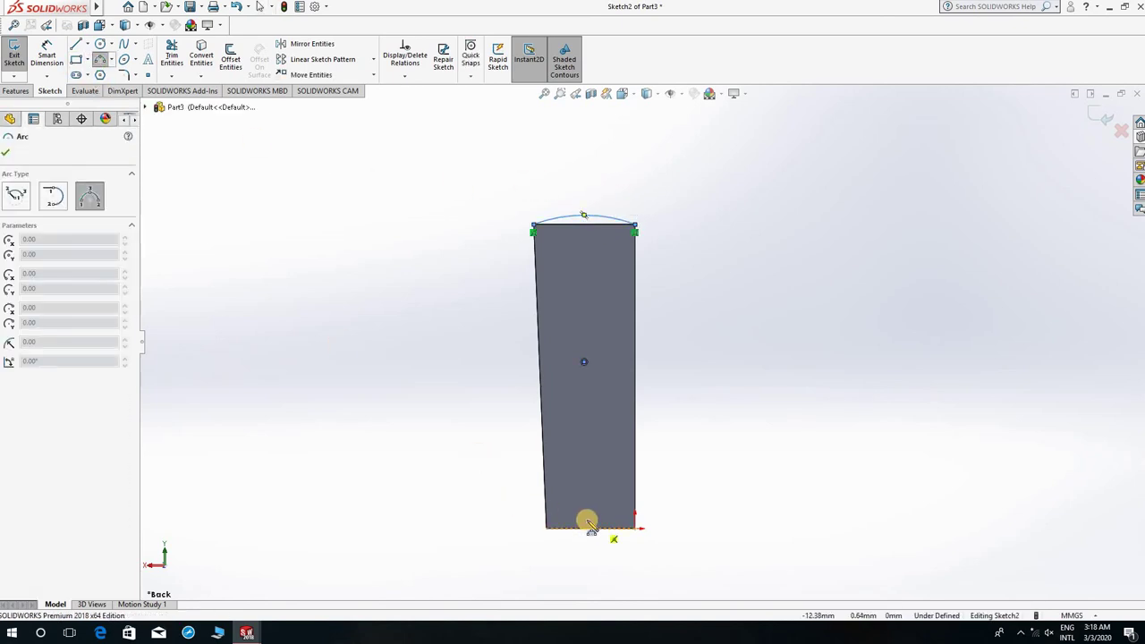
pyautogui.click(546, 528)
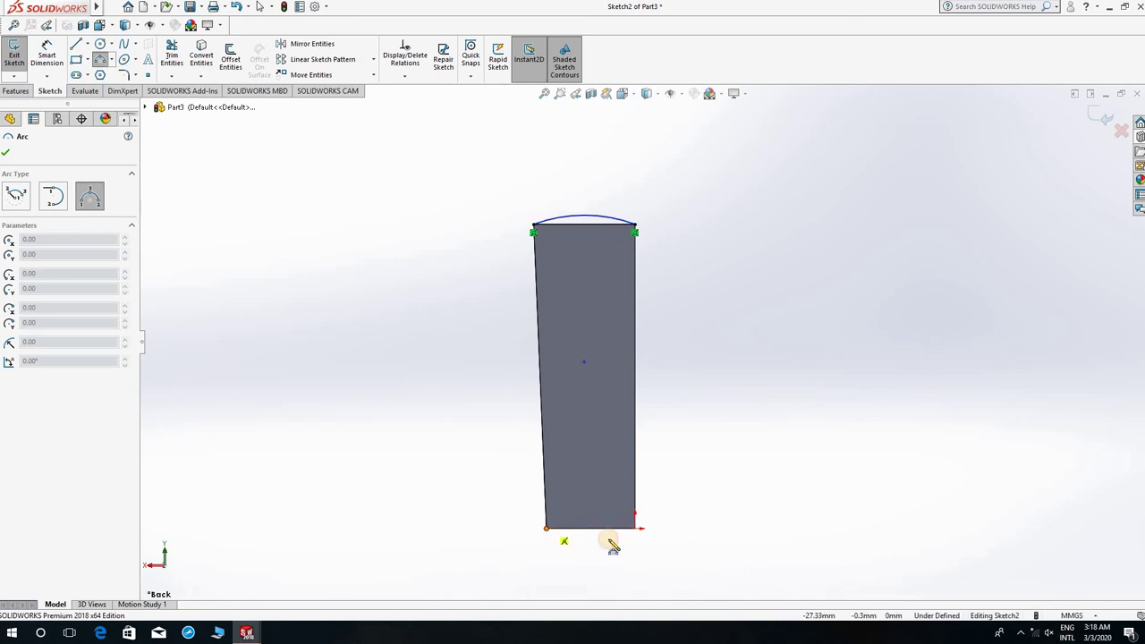
pyautogui.click(636, 528)
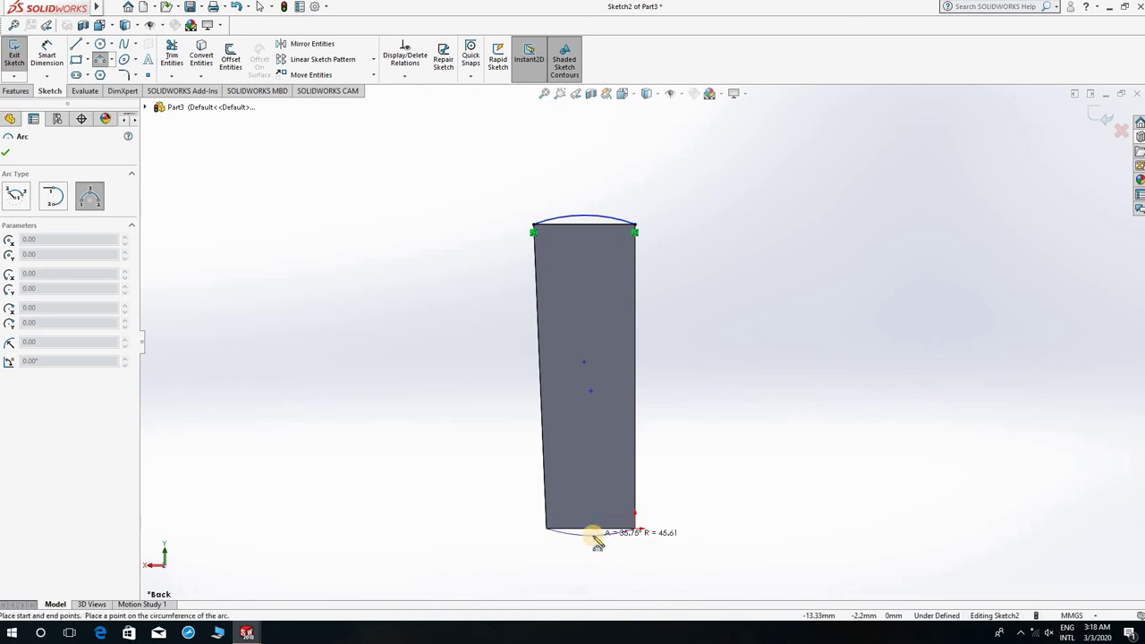
pyautogui.click(614, 532)
pyautogui.press('Escape')
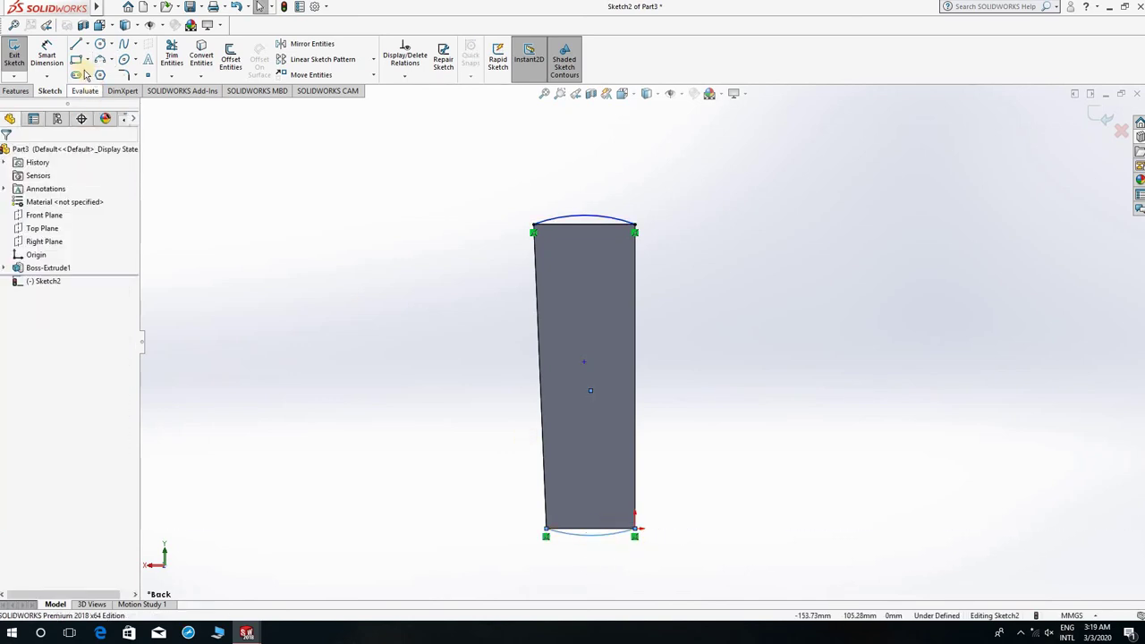
# Dimension the top arc to R50 and the bottom arc to R45
pyautogui.click(46, 56)
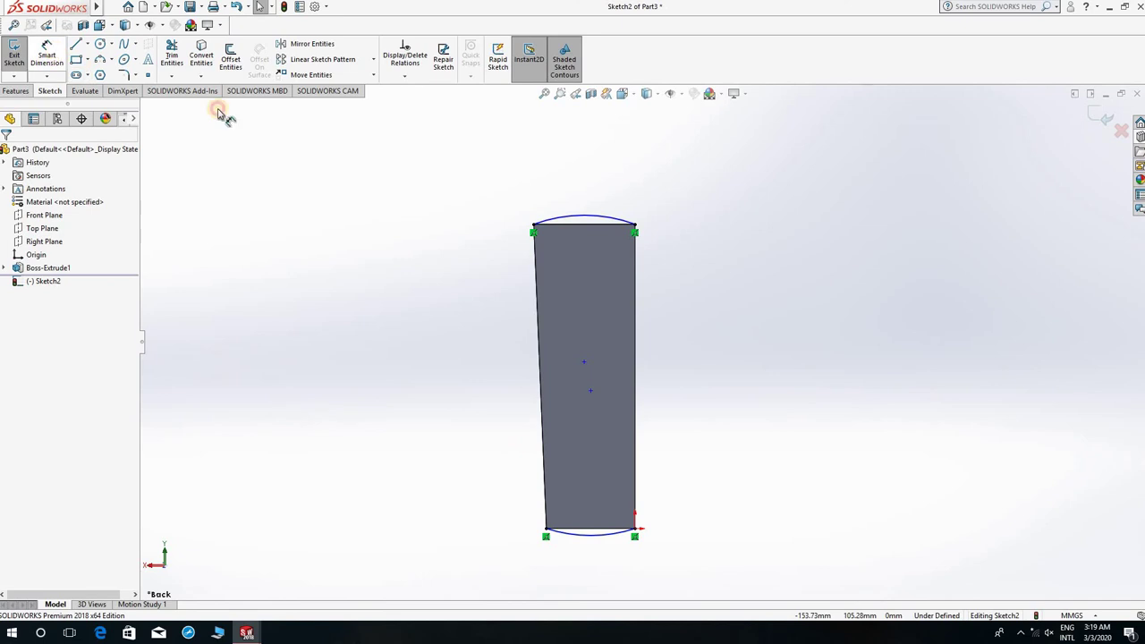
pyautogui.click(580, 217)
pyautogui.click(544, 190)
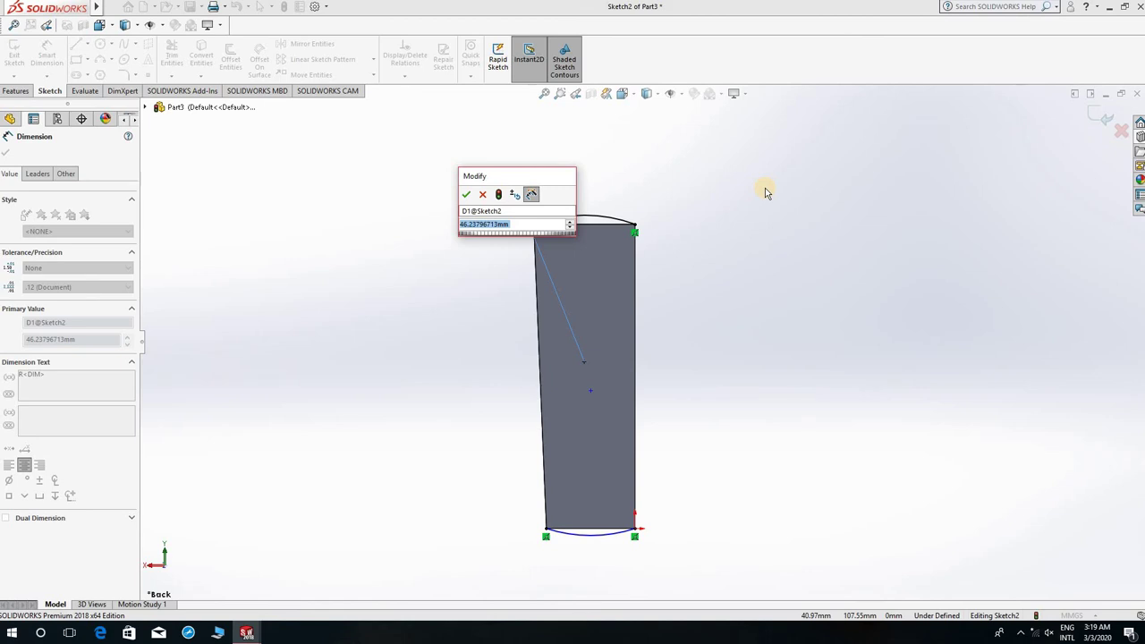
pyautogui.write('50')
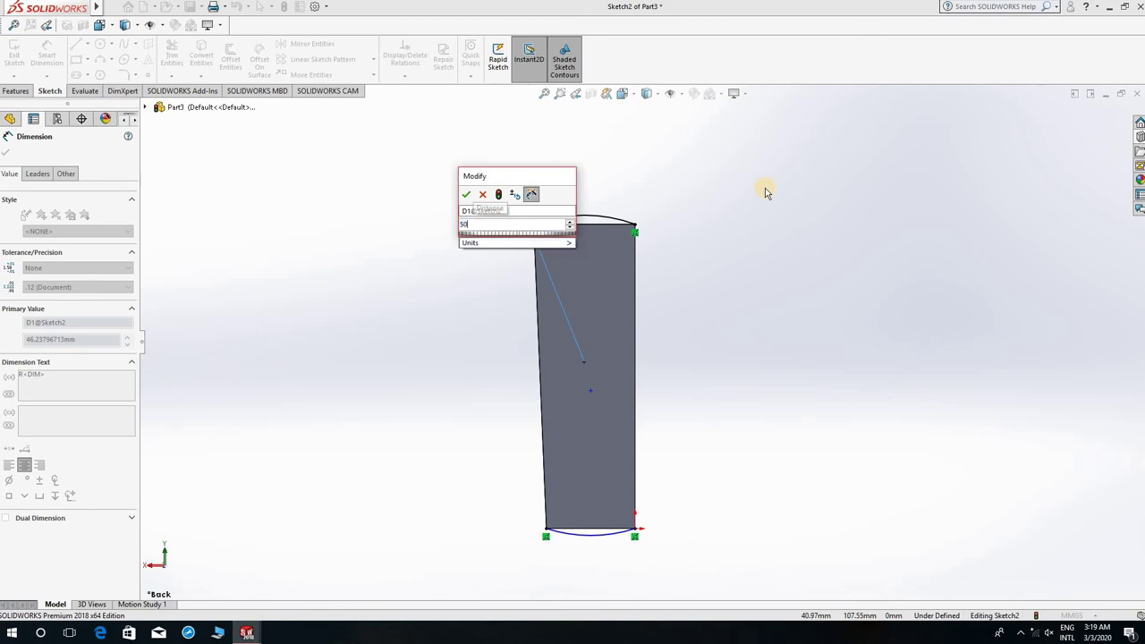
pyautogui.press('Return')
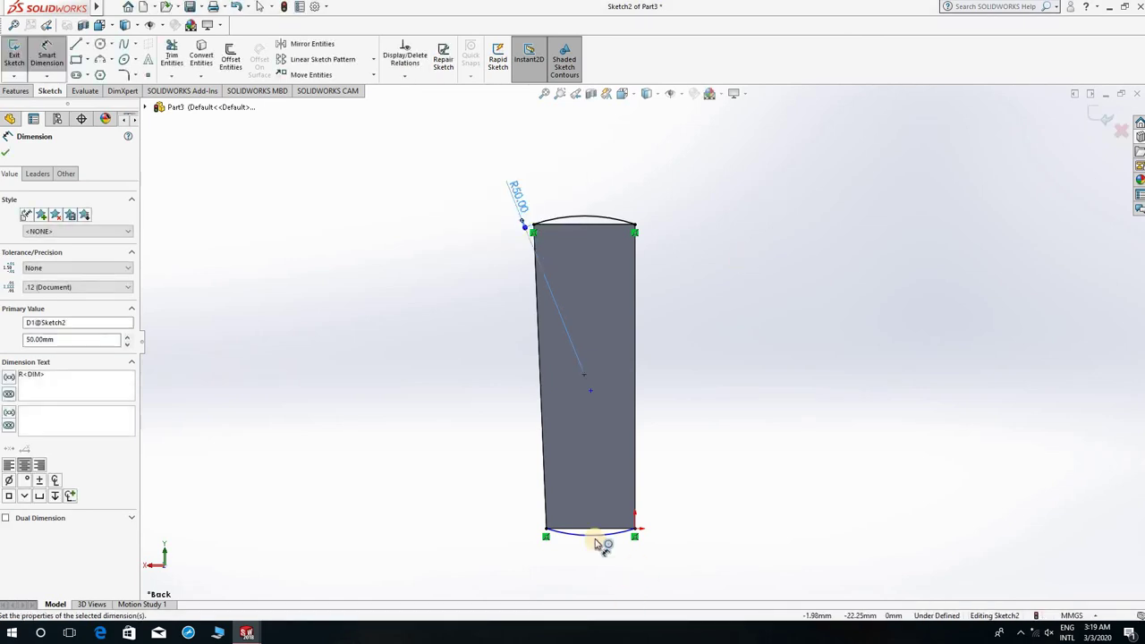
pyautogui.click(598, 537)
pyautogui.click(657, 568)
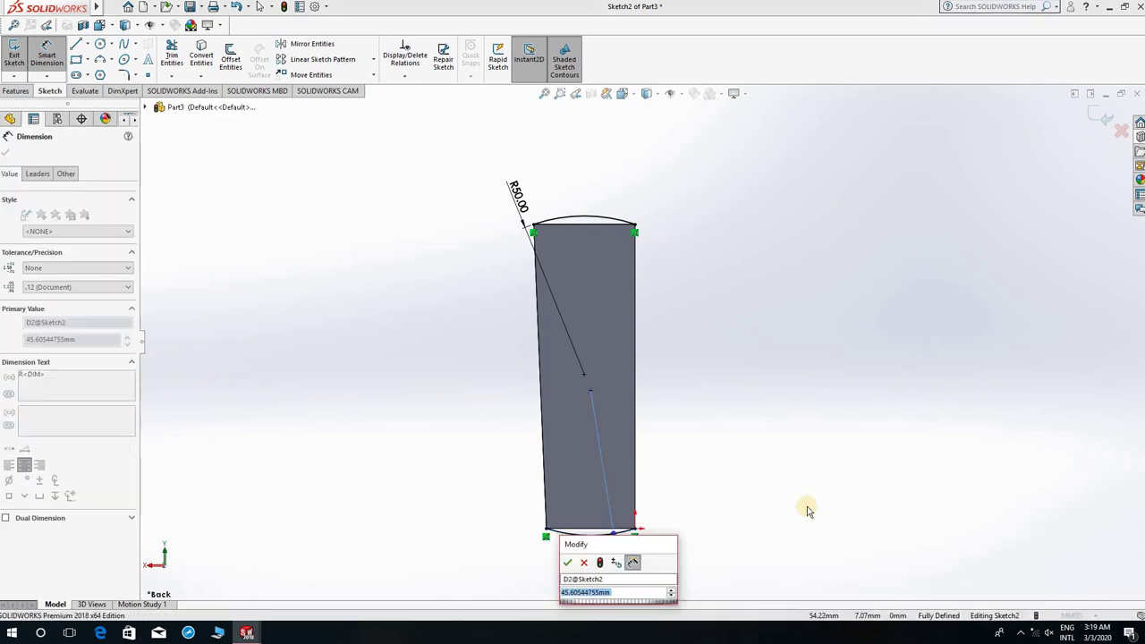
pyautogui.write('45')
pyautogui.press('Return')
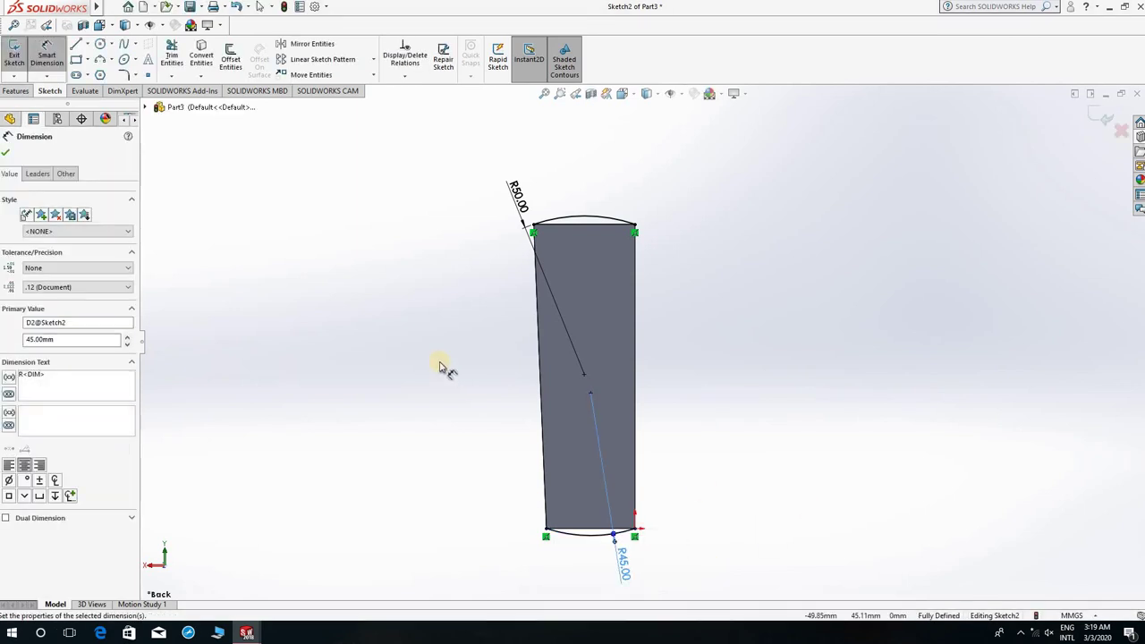
# Close the top and bottom arcs with straight lines across their chords and start extruding them
pyautogui.click(78, 46)
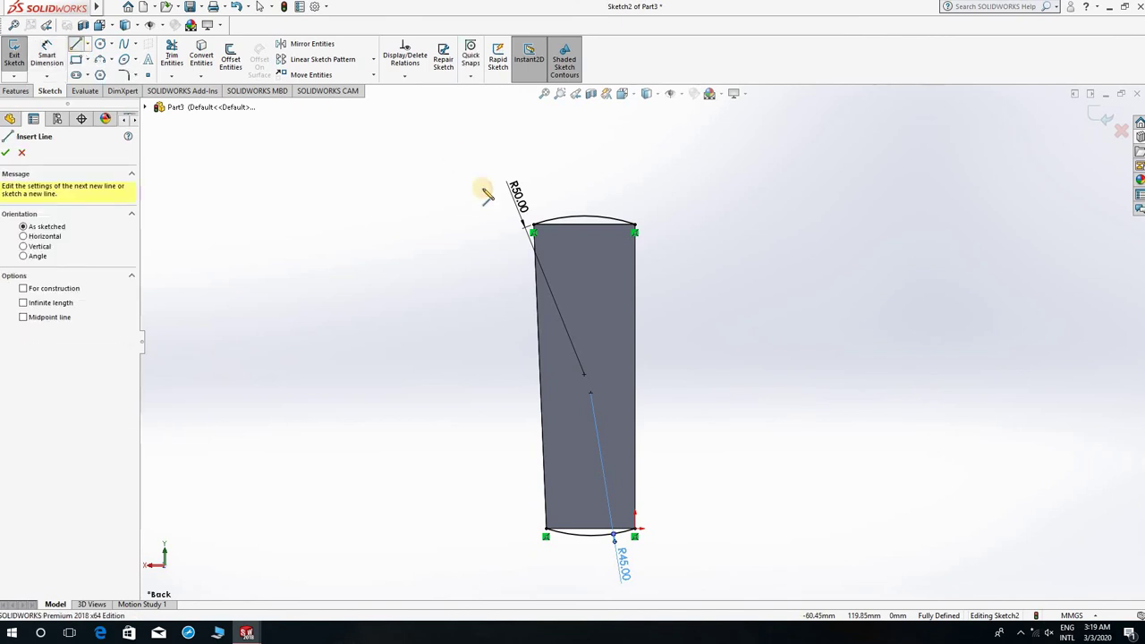
pyautogui.click(634, 229)
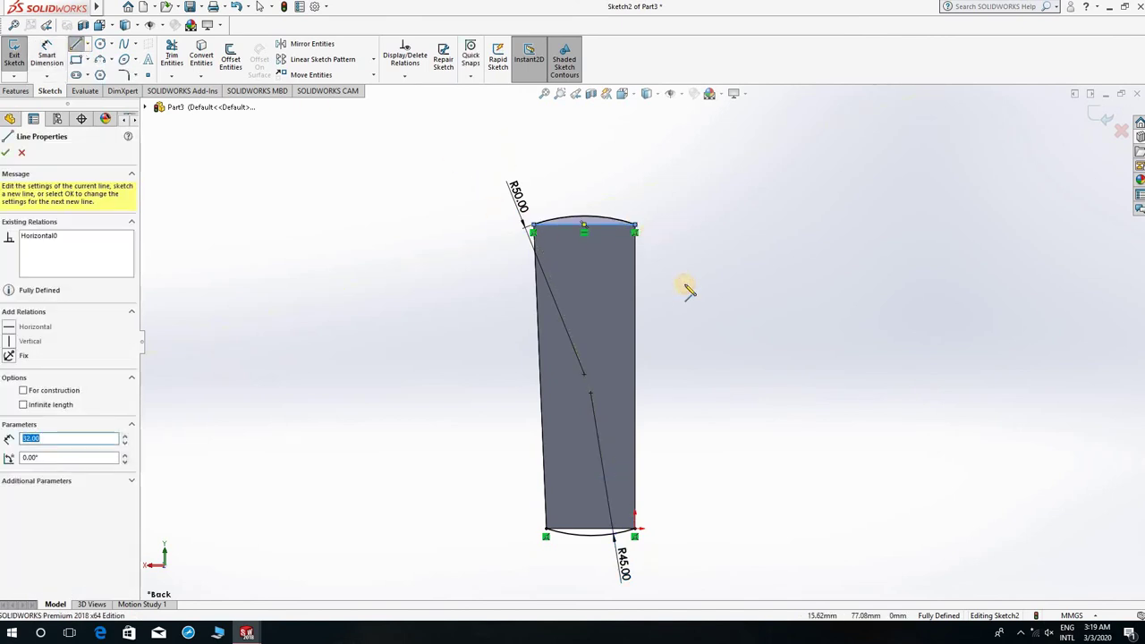
pyautogui.press('Escape')
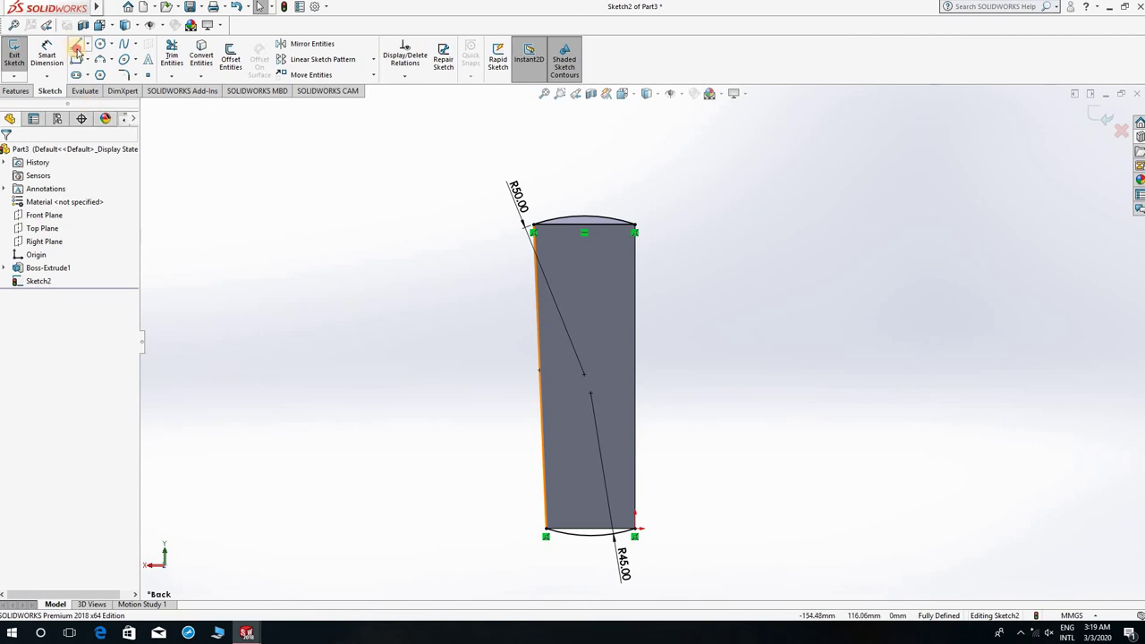
pyautogui.click(77, 47)
pyautogui.click(546, 529)
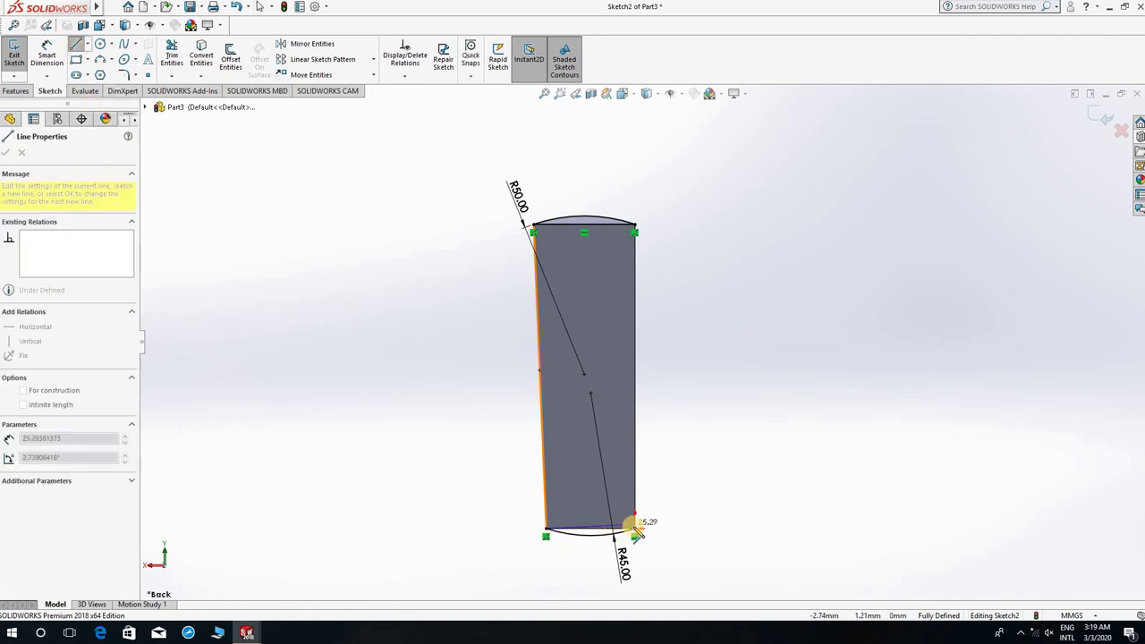
pyautogui.click(637, 530)
pyautogui.moveTo(708, 350)
pyautogui.mouseDown(button='middle')
pyautogui.moveTo(790, 367)
pyautogui.moveTo(796, 330)
pyautogui.moveTo(854, 383)
pyautogui.moveTo(856, 335)
pyautogui.moveTo(877, 322)
pyautogui.mouseUp(button='middle')
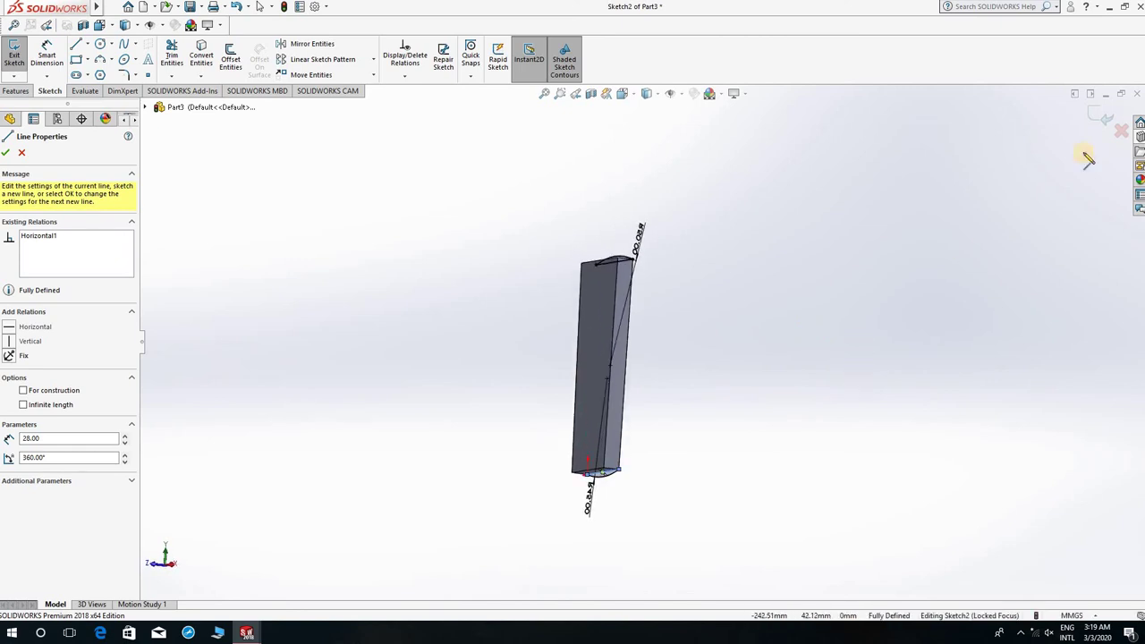
pyautogui.click(1096, 115)
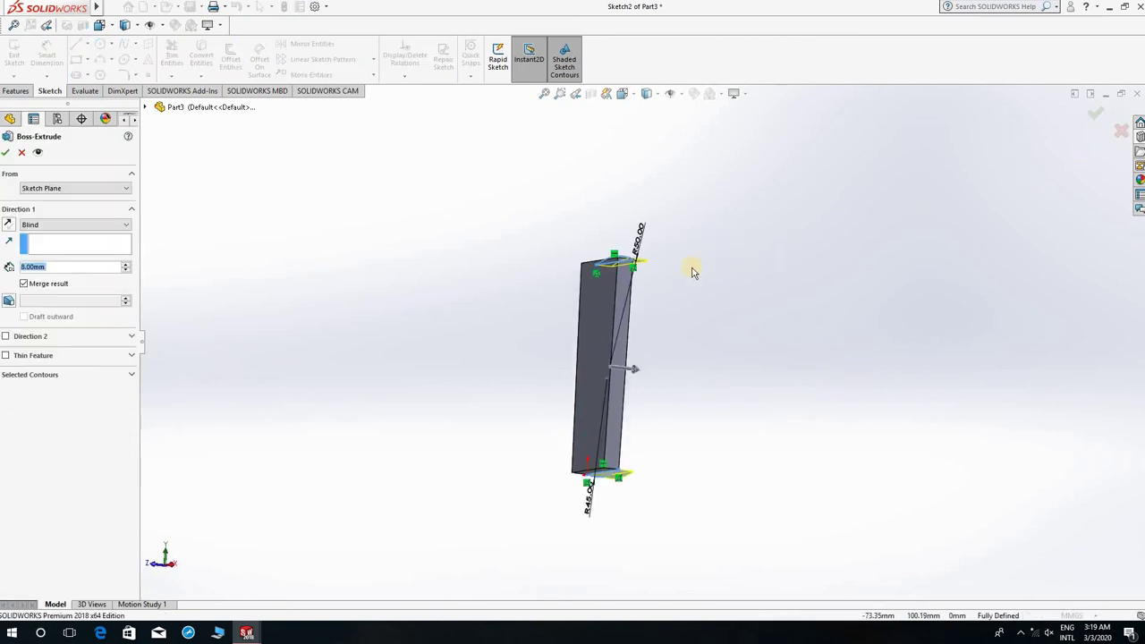
# Extrude the two arched end caps 8 mm back onto the tapered plate
pyautogui.click(8, 226)
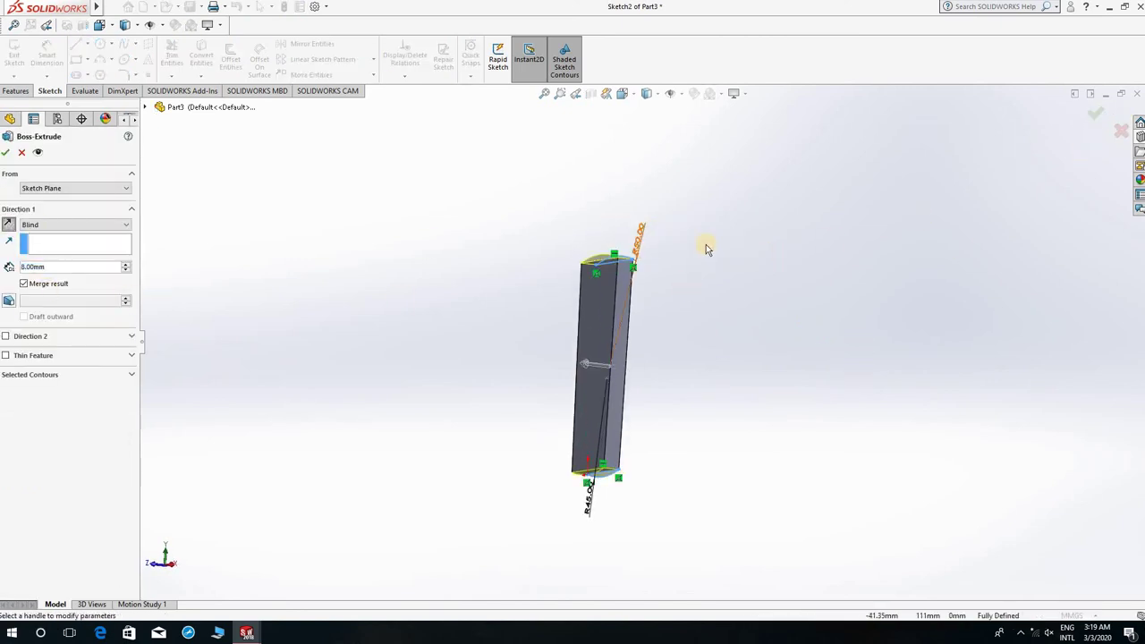
pyautogui.moveTo(689, 290)
pyautogui.mouseDown(button='middle')
pyautogui.moveTo(665, 363)
pyautogui.moveTo(585, 364)
pyautogui.moveTo(750, 406)
pyautogui.moveTo(689, 422)
pyautogui.mouseUp(button='middle')
pyautogui.rightClick(895, 213)
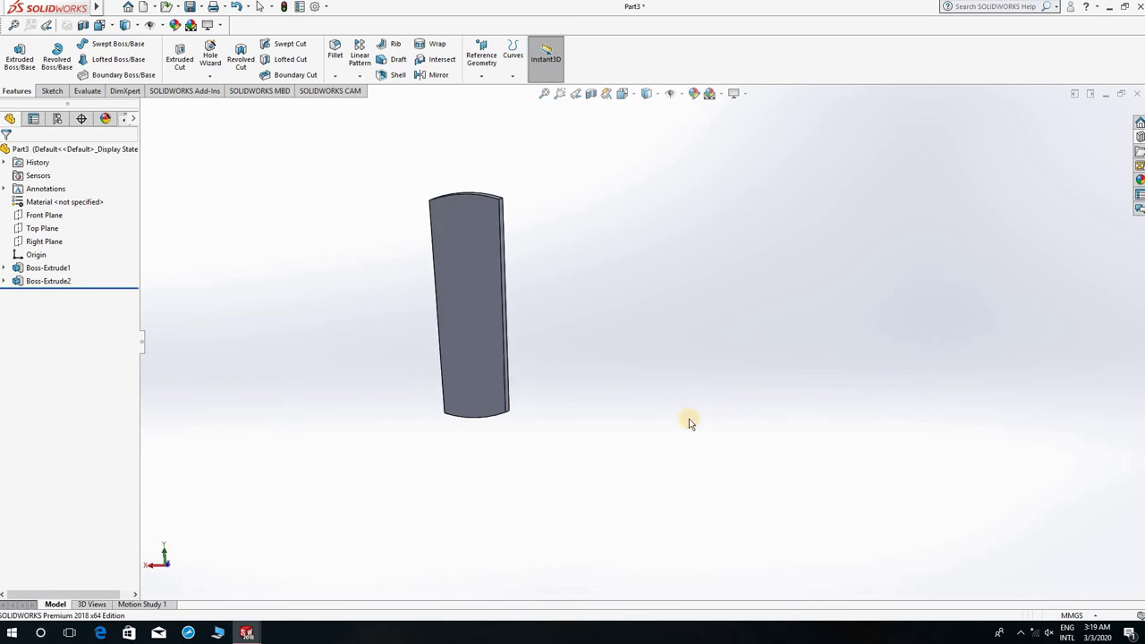
# Save the part as Cotter
pyautogui.moveTo(332, 225)
pyautogui.mouseDown(button='middle')
pyautogui.moveTo(544, 187)
pyautogui.moveTo(596, 233)
pyautogui.moveTo(592, 164)
pyautogui.moveTo(597, 191)
pyautogui.mouseUp(button='middle')
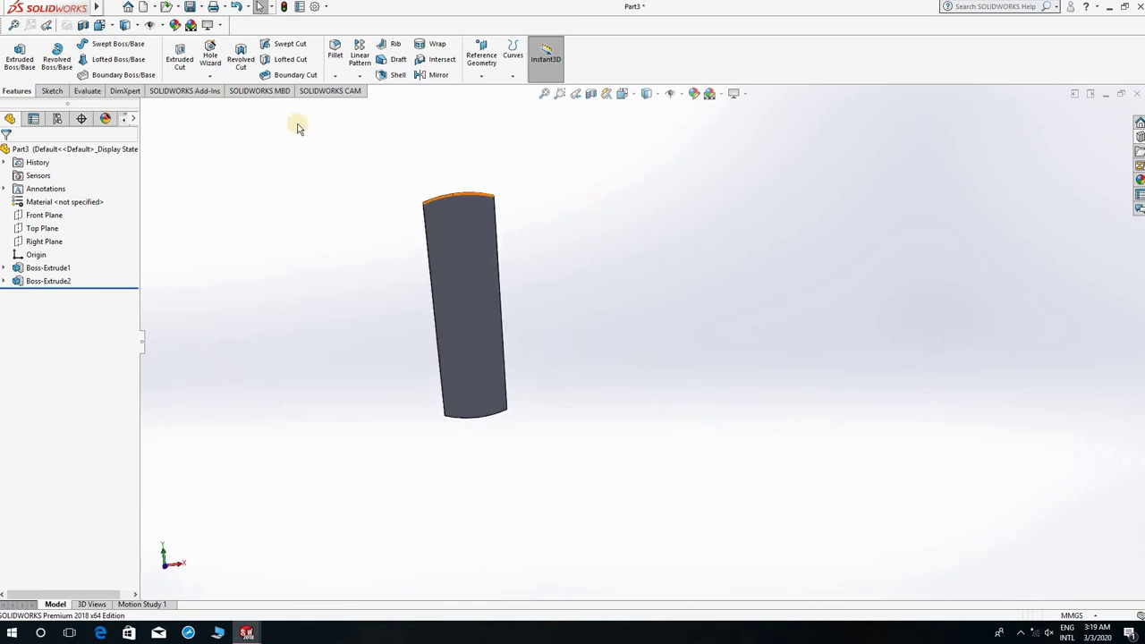
pyautogui.hotkey('ctrl', 's')
pyautogui.write('Cotter')
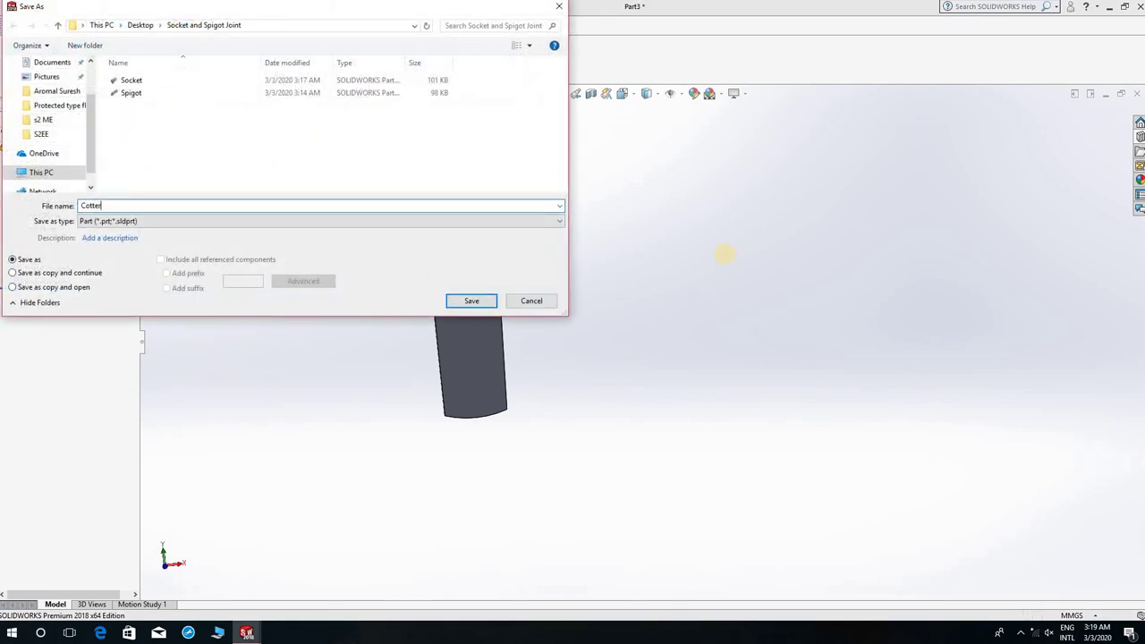
pyautogui.press('Return')
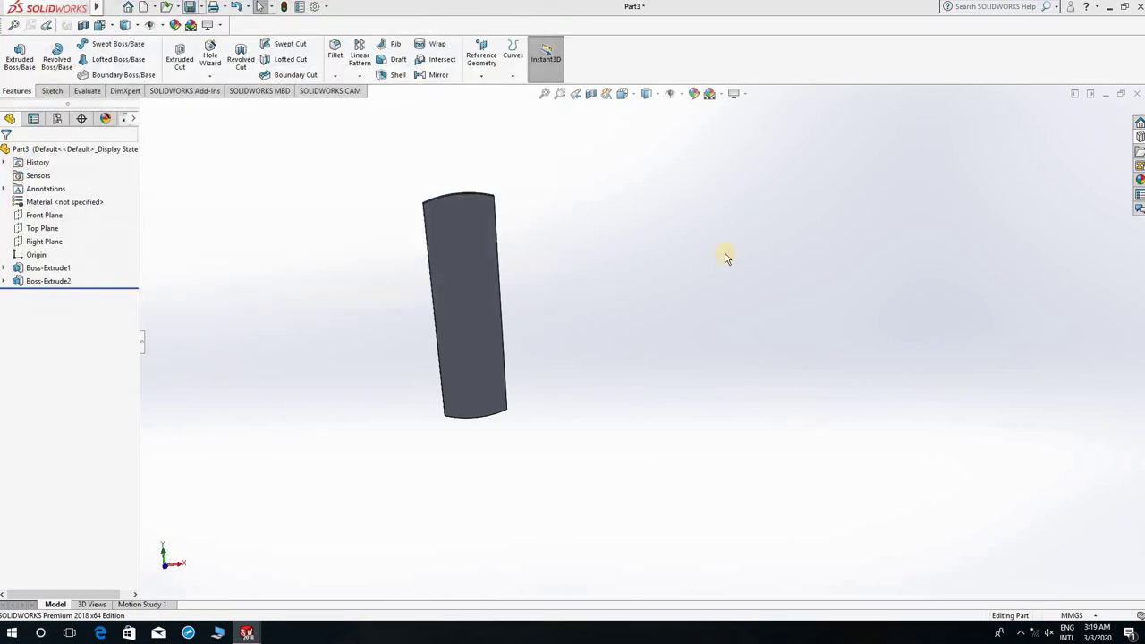